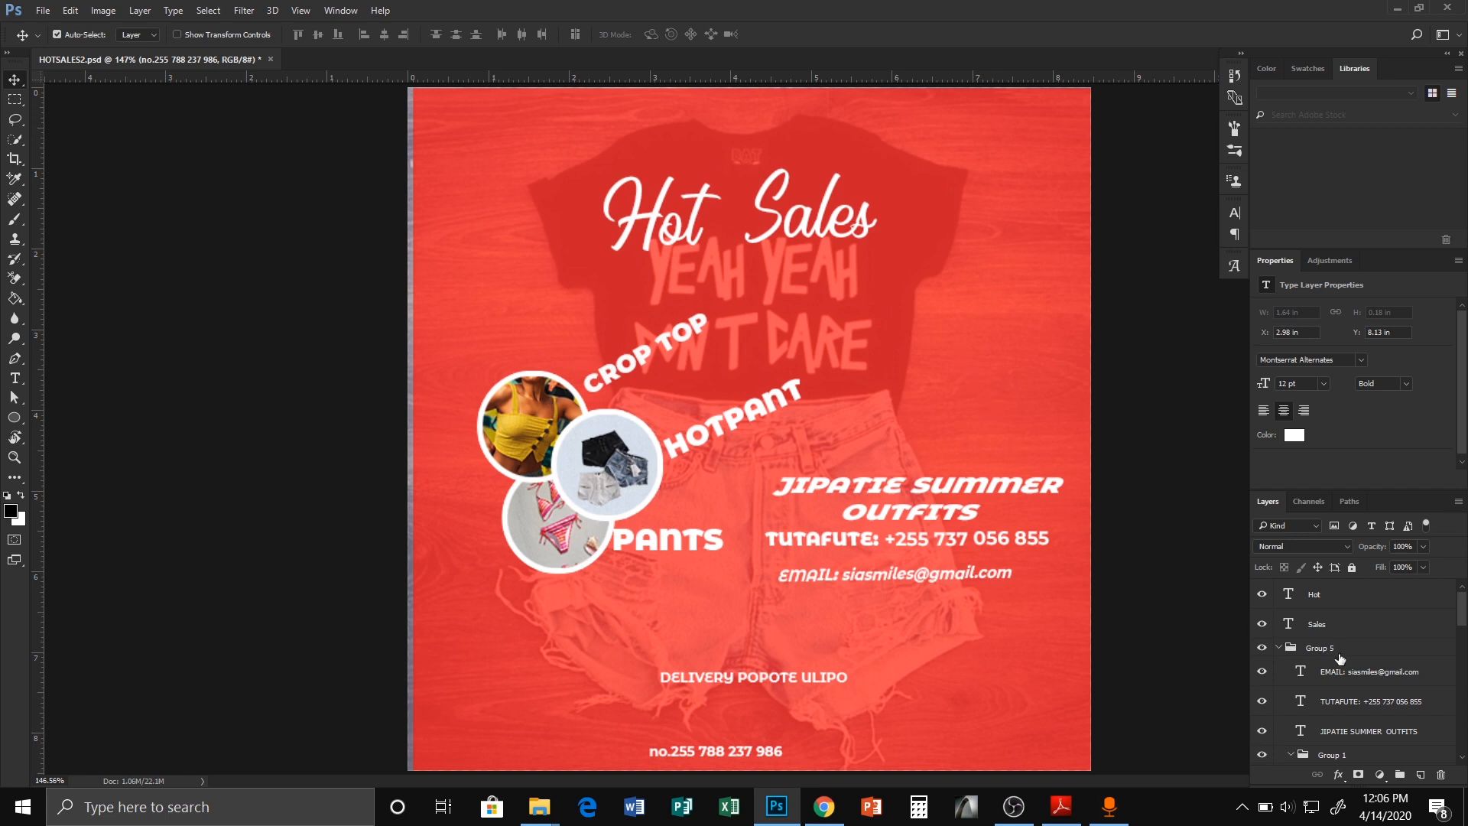
Hide and reshow the red Rectangle 1 overlay to inspect the clothing photo beneath it.
{"action": "left_click", "coordinate": [1014, 673]}
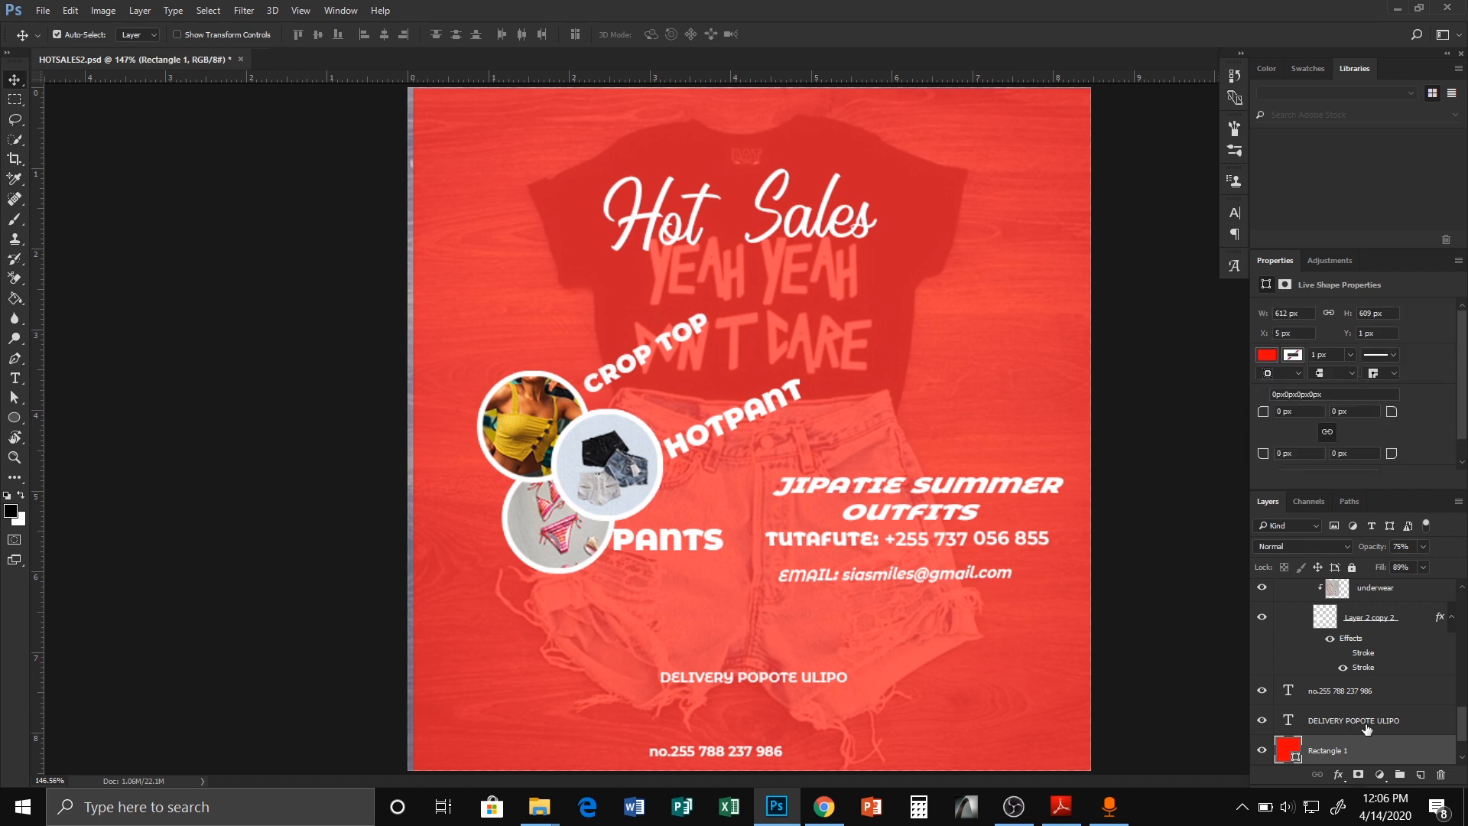
{"action": "left_click", "coordinate": [1263, 751]}
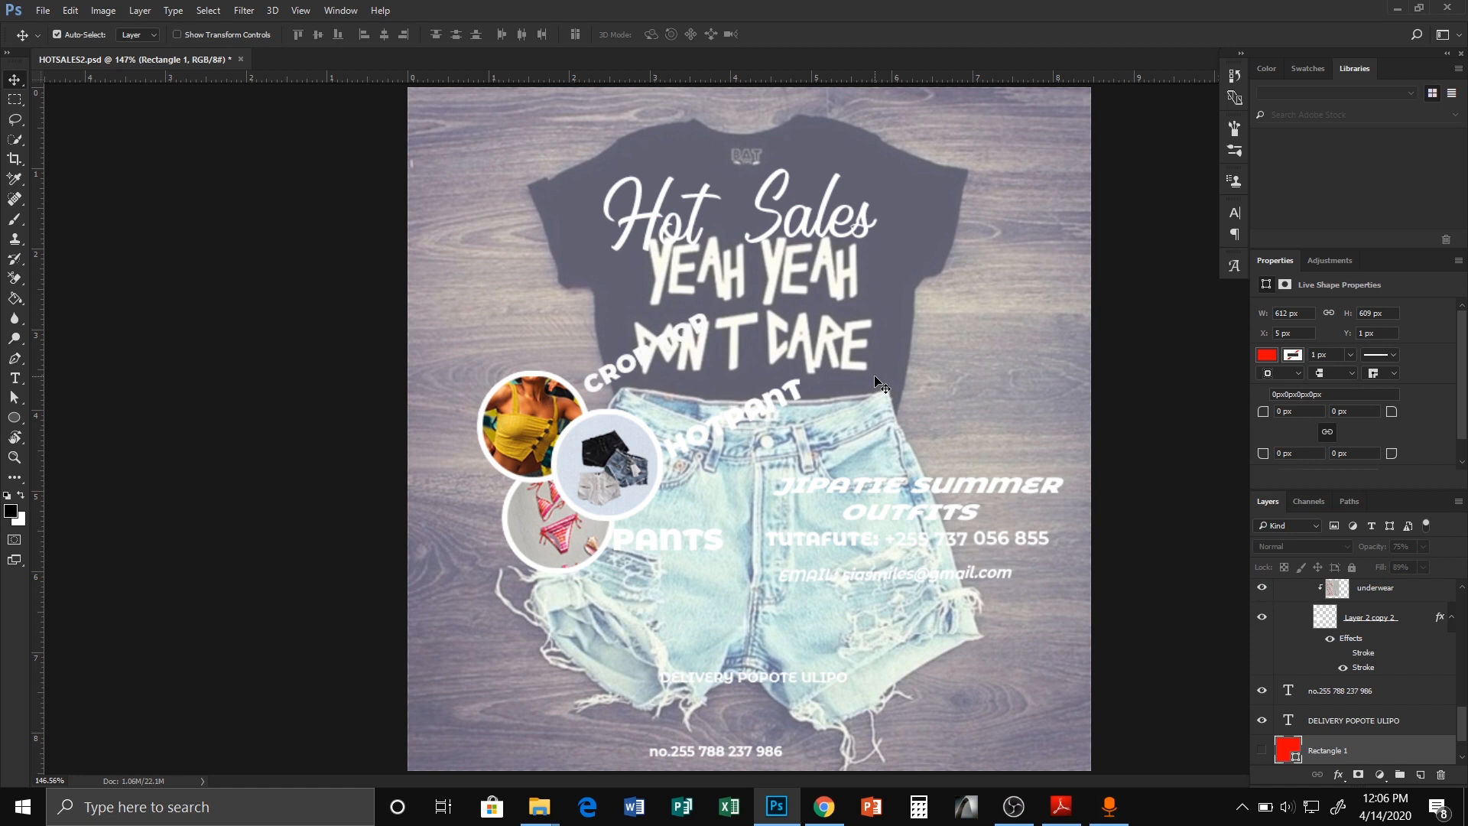
{"action": "left_click", "coordinate": [1262, 751]}
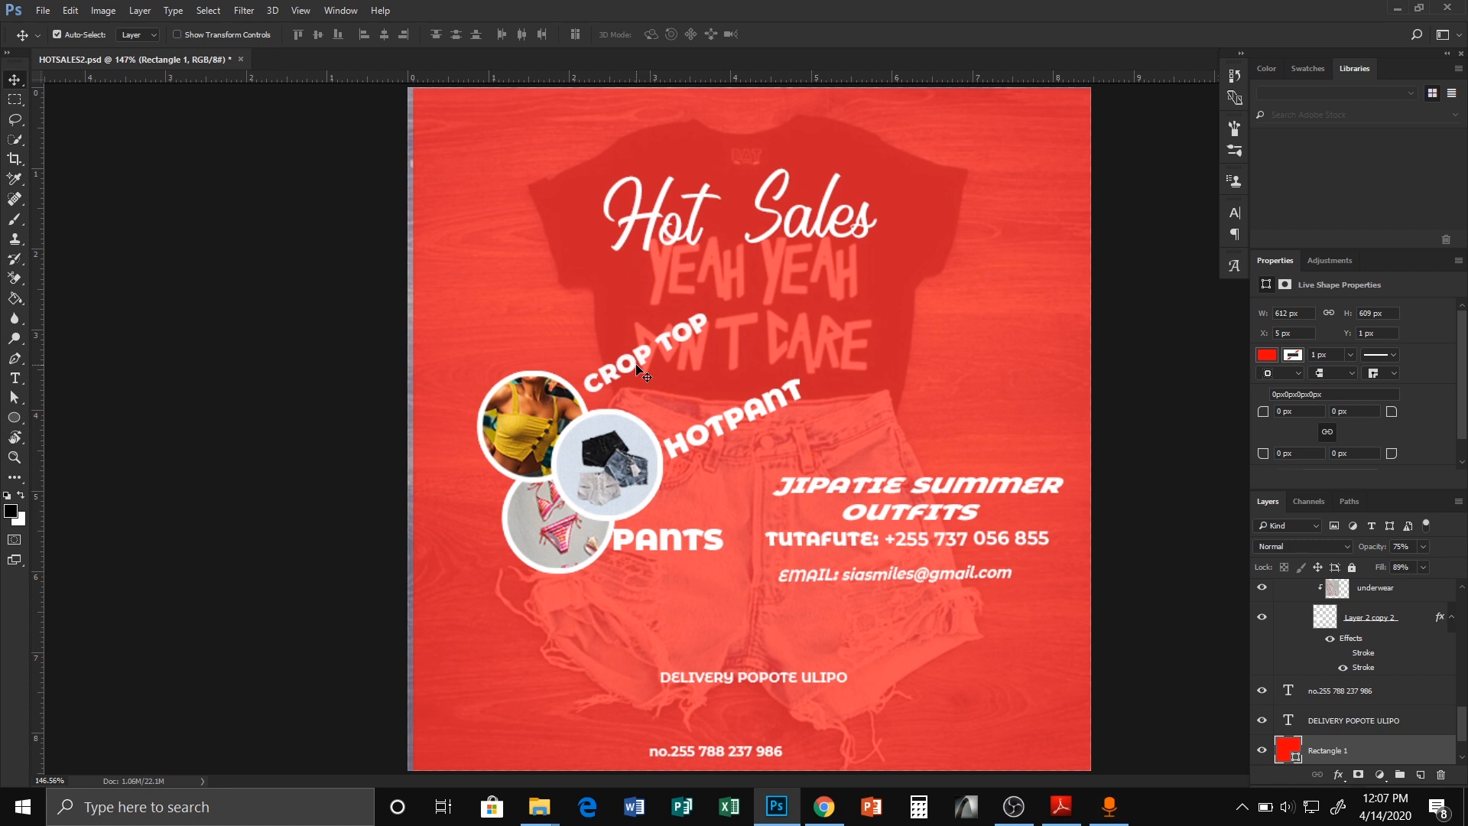
Group the croptop image with its circle, Layer 2, and the underwear image with its circle, Layer 2 copy 2.
{"action": "left_click", "coordinate": [517, 409]}
{"action": "scroll", "coordinate": [1366, 681], "scroll_direction": "down", "scroll_amount": 2}
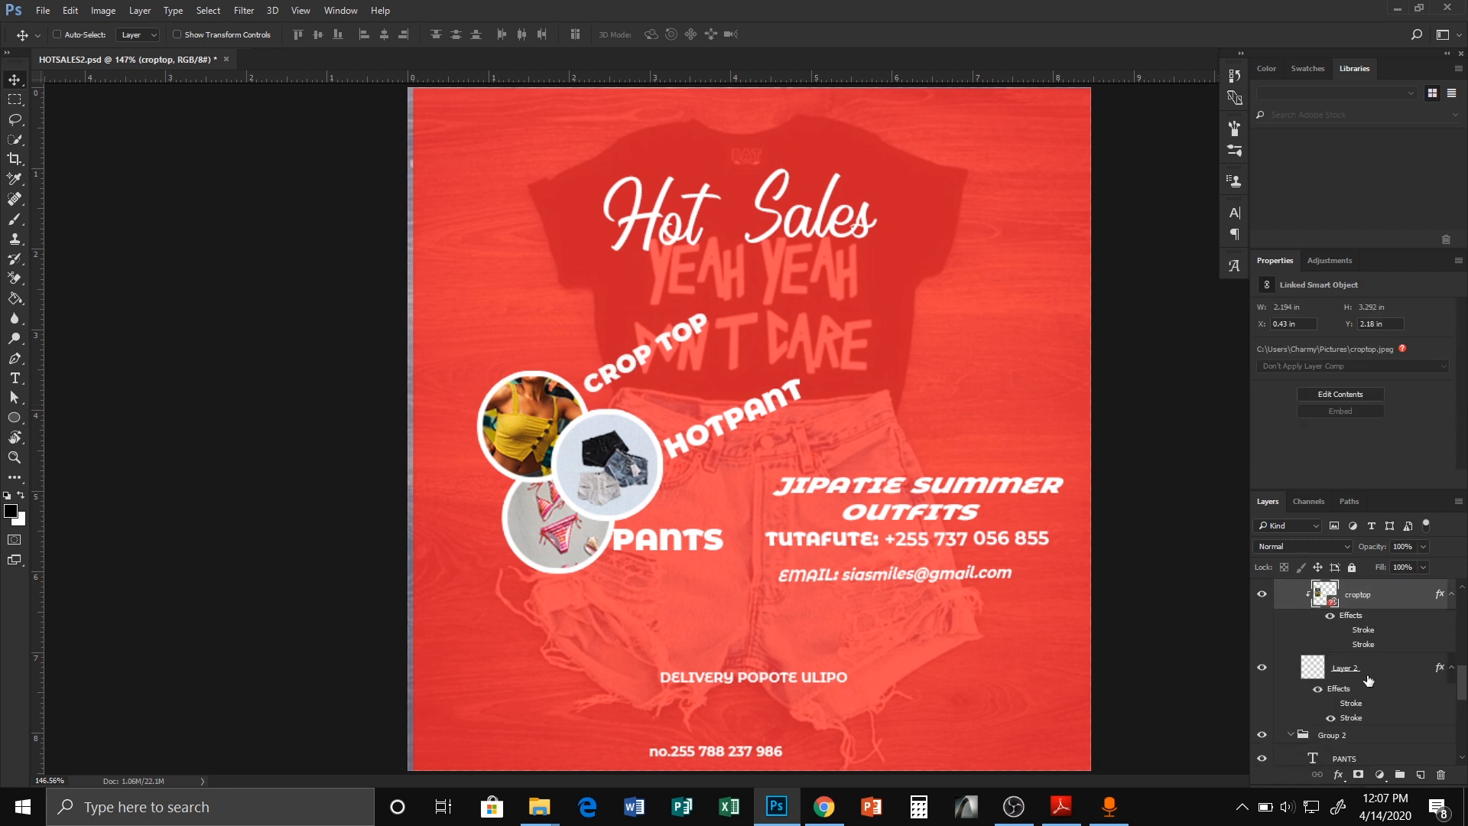
{"action": "left_click", "coordinate": [1366, 681], "text": "ctrl"}
{"action": "key", "text": "ctrl+g"}
{"action": "scroll", "coordinate": [1358, 683], "scroll_direction": "down", "scroll_amount": 1}
{"action": "left_click", "coordinate": [1359, 652]}
{"action": "left_click", "coordinate": [1363, 685], "text": "ctrl"}
{"action": "key", "text": "ctrl+g"}
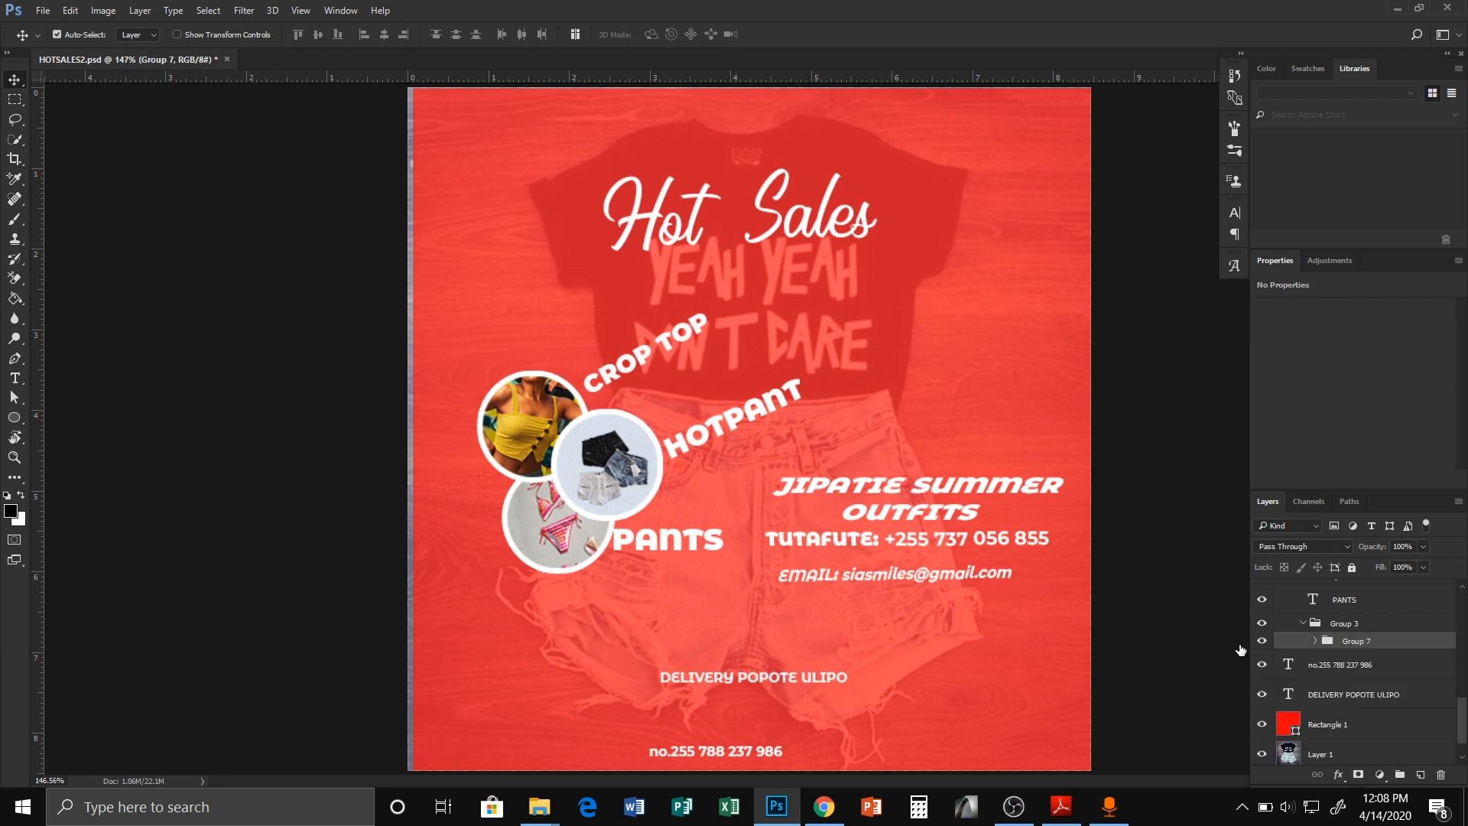
Group the hotpants image layers, hotpantt and Layer 4, with their circle, Layer 2 copy.
{"action": "left_click", "coordinate": [610, 467]}
{"action": "scroll", "coordinate": [1363, 649], "scroll_direction": "up", "scroll_amount": 1}
{"action": "left_click", "coordinate": [1363, 652], "text": "ctrl"}
{"action": "left_click", "coordinate": [1353, 600], "text": "ctrl"}
{"action": "key", "text": "ctrl+g"}
Move the crop top photo group straight up and place the hotpants photo group directly below it.
{"action": "left_click", "coordinate": [507, 420]}
{"action": "left_click", "coordinate": [1349, 654]}
{"action": "key", "text": "shift+Up"}
{"action": "key", "text": "shift+Up"}
{"action": "key", "text": "shift+Up"}
{"action": "key", "text": "shift+Up"}
{"action": "key", "text": "shift+Up"}
{"action": "key", "text": "shift+Up"}
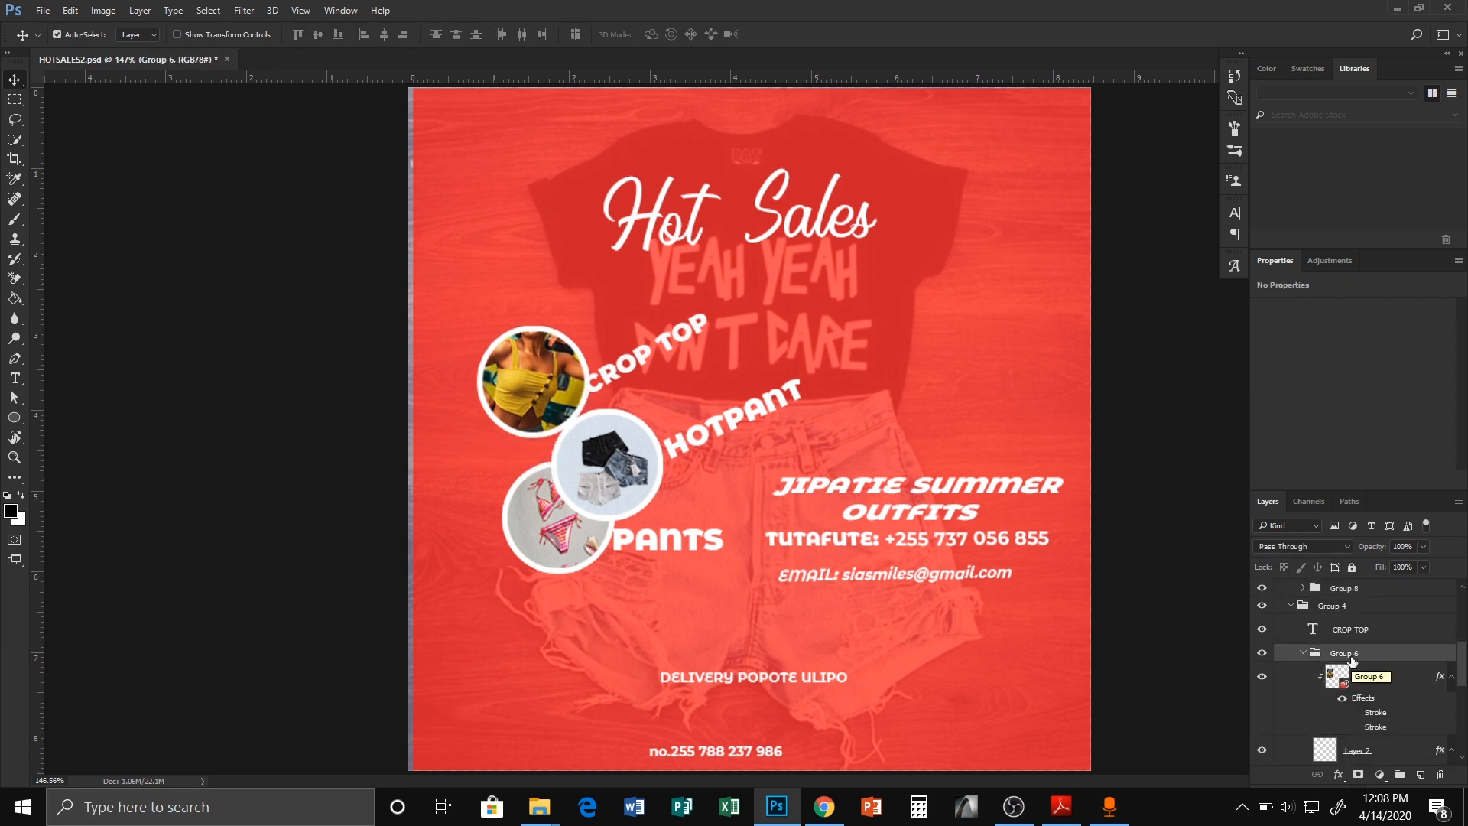
{"action": "left_click_drag", "start_coordinate": [1303, 653], "coordinate": [510, 501]}
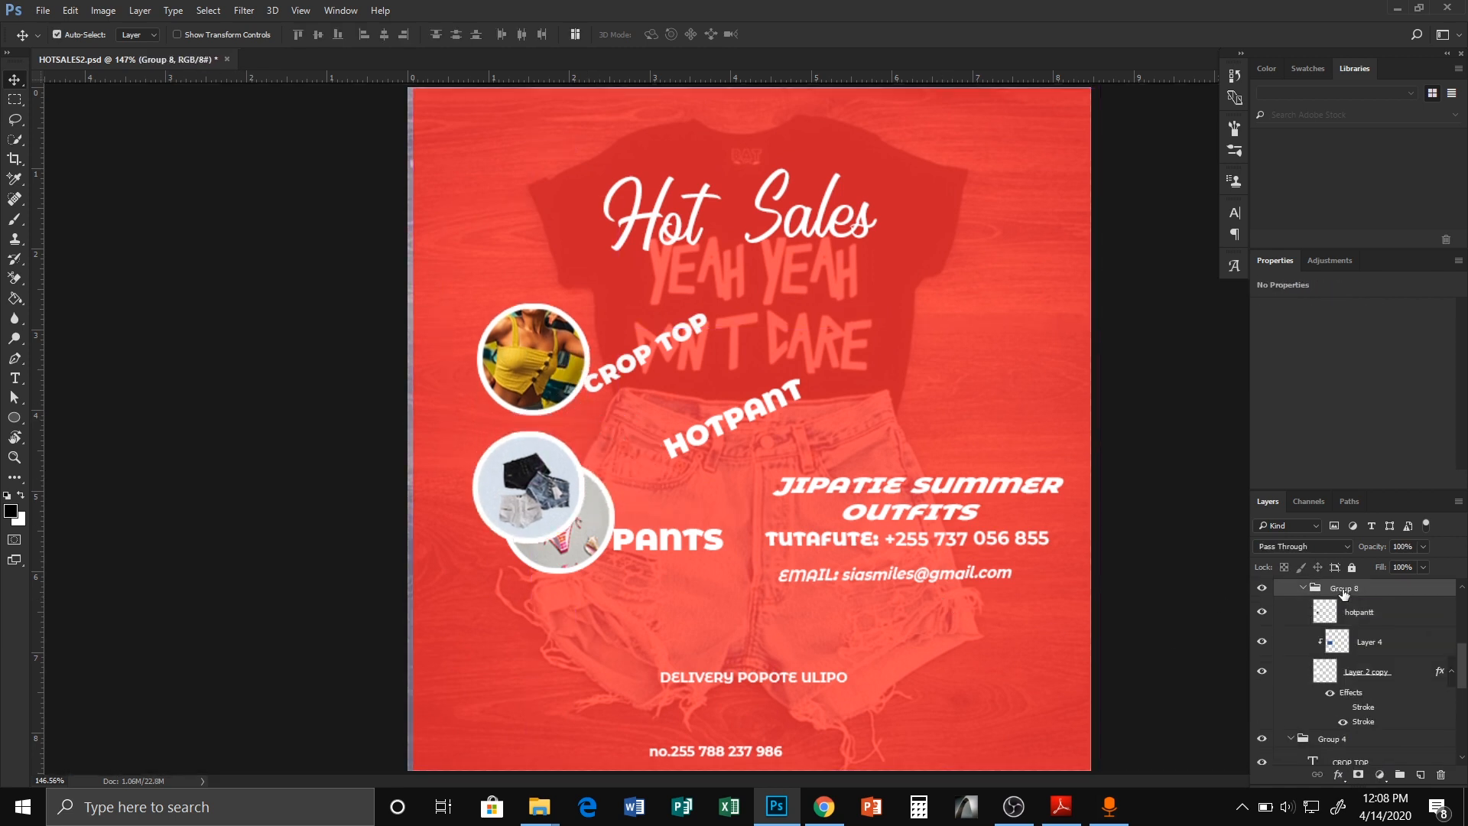
Move the underwear photo group down and slightly left so that it sits below the hotpants photo.
{"action": "left_click", "coordinate": [589, 541]}
{"action": "left_click", "coordinate": [1357, 729]}
{"action": "key", "text": "shift+Down"}
{"action": "key", "text": "shift+Down"}
{"action": "key", "text": "shift+Down"}
{"action": "key", "text": "shift+Down"}
{"action": "key", "text": "shift+Down"}
{"action": "key", "text": "shift+Down"}
{"action": "key", "text": "shift+Down"}
{"action": "key", "text": "shift+Down"}
{"action": "key", "text": "shift+Down"}
{"action": "key", "text": "shift+Left"}
{"action": "key", "text": "shift+Left"}
{"action": "key", "text": "shift+Left"}
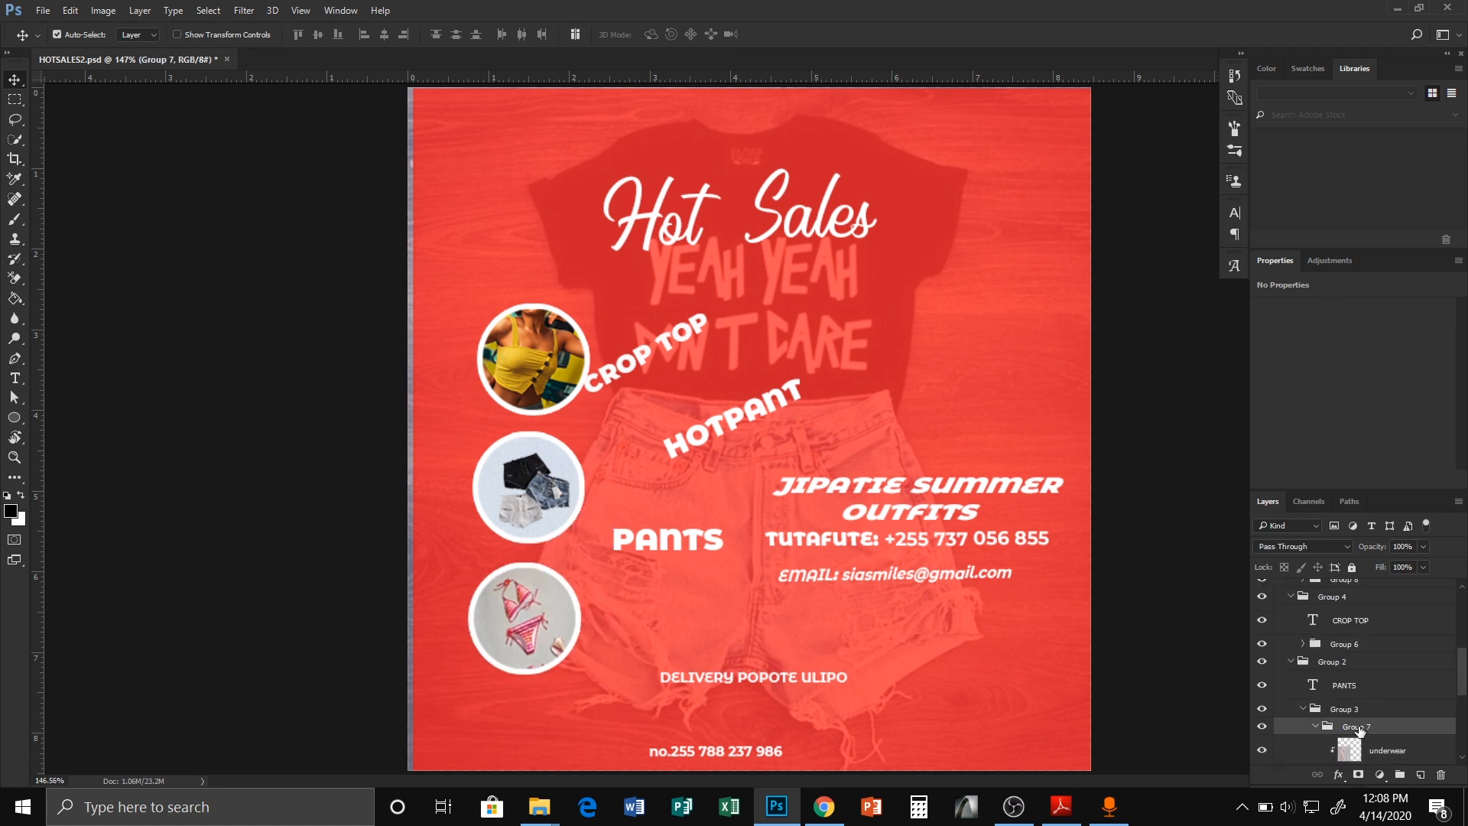
Align the three circular photo groups by their horizontal centres.
{"action": "scroll", "coordinate": [1347, 727], "scroll_direction": "up", "scroll_amount": 1}
{"action": "left_click", "coordinate": [1346, 706], "text": "ctrl"}
{"action": "scroll", "coordinate": [1346, 705], "scroll_direction": "up", "scroll_amount": 1}
{"action": "left_click", "coordinate": [1348, 704], "text": "ctrl"}
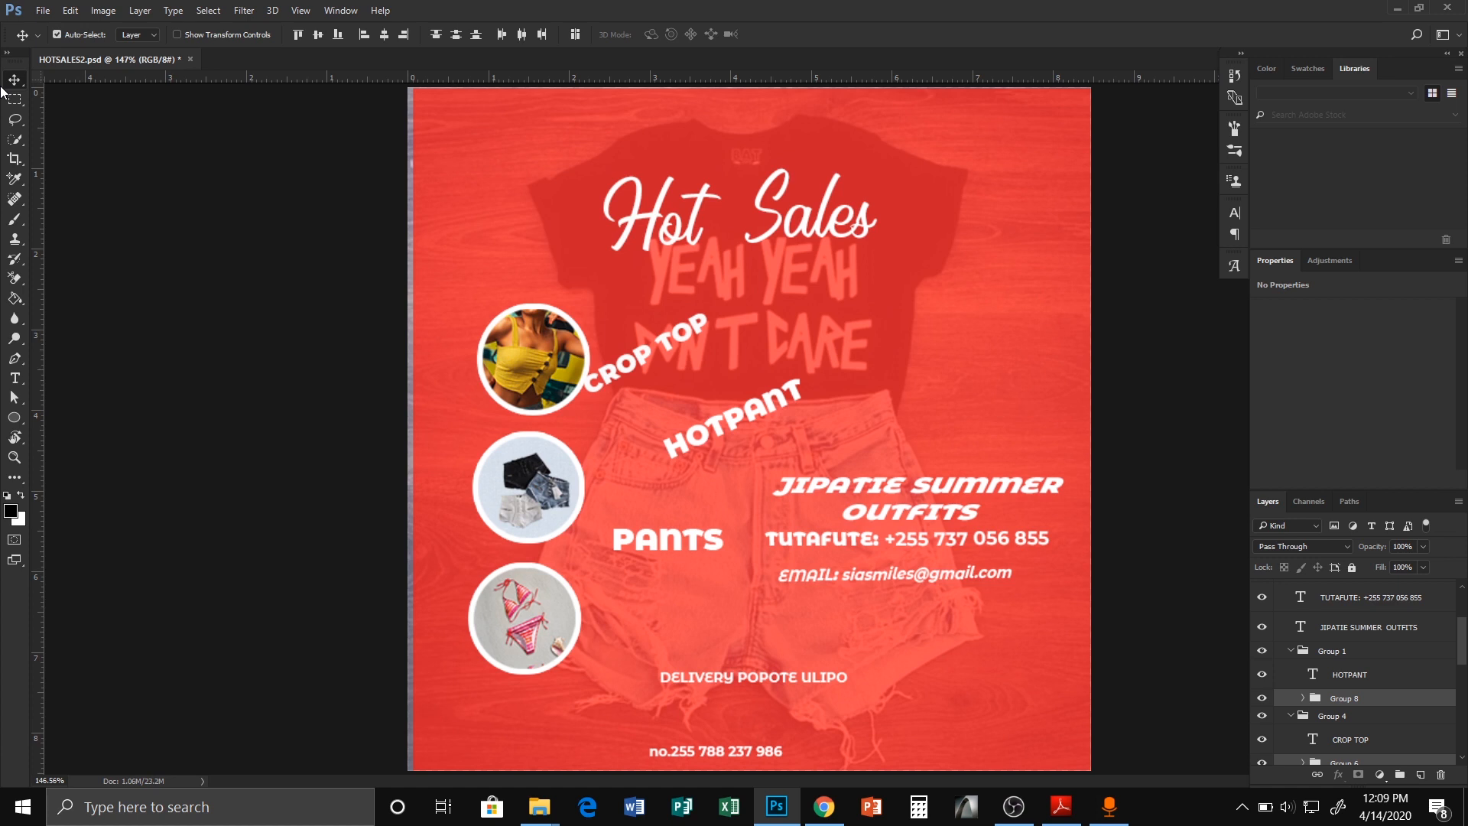
{"action": "left_click", "coordinate": [384, 35]}
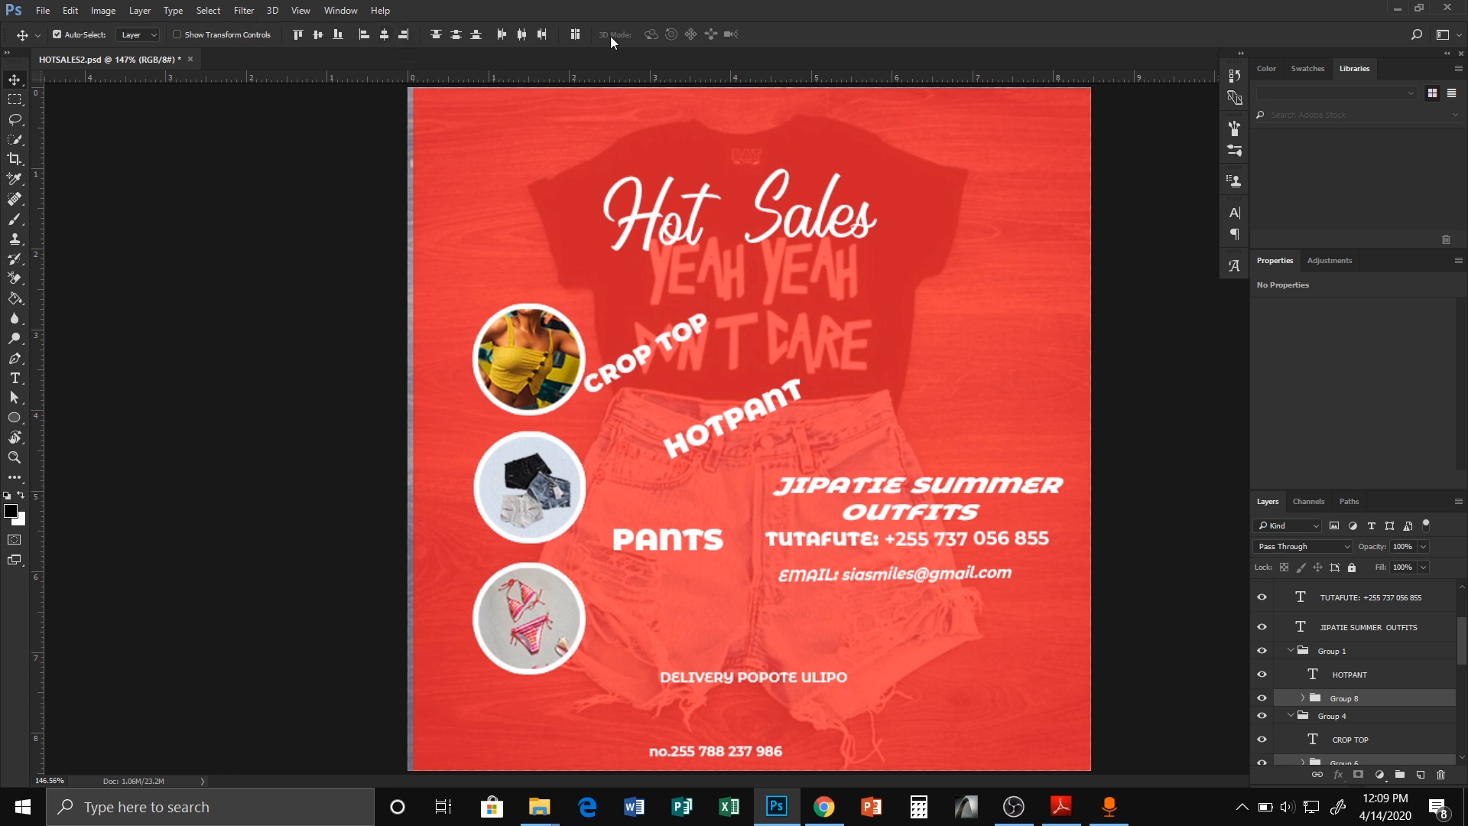
Copy the slanted CROP TOP text into a new horizontal text layer below the Hot Sales title.
{"action": "left_click", "coordinate": [632, 368]}
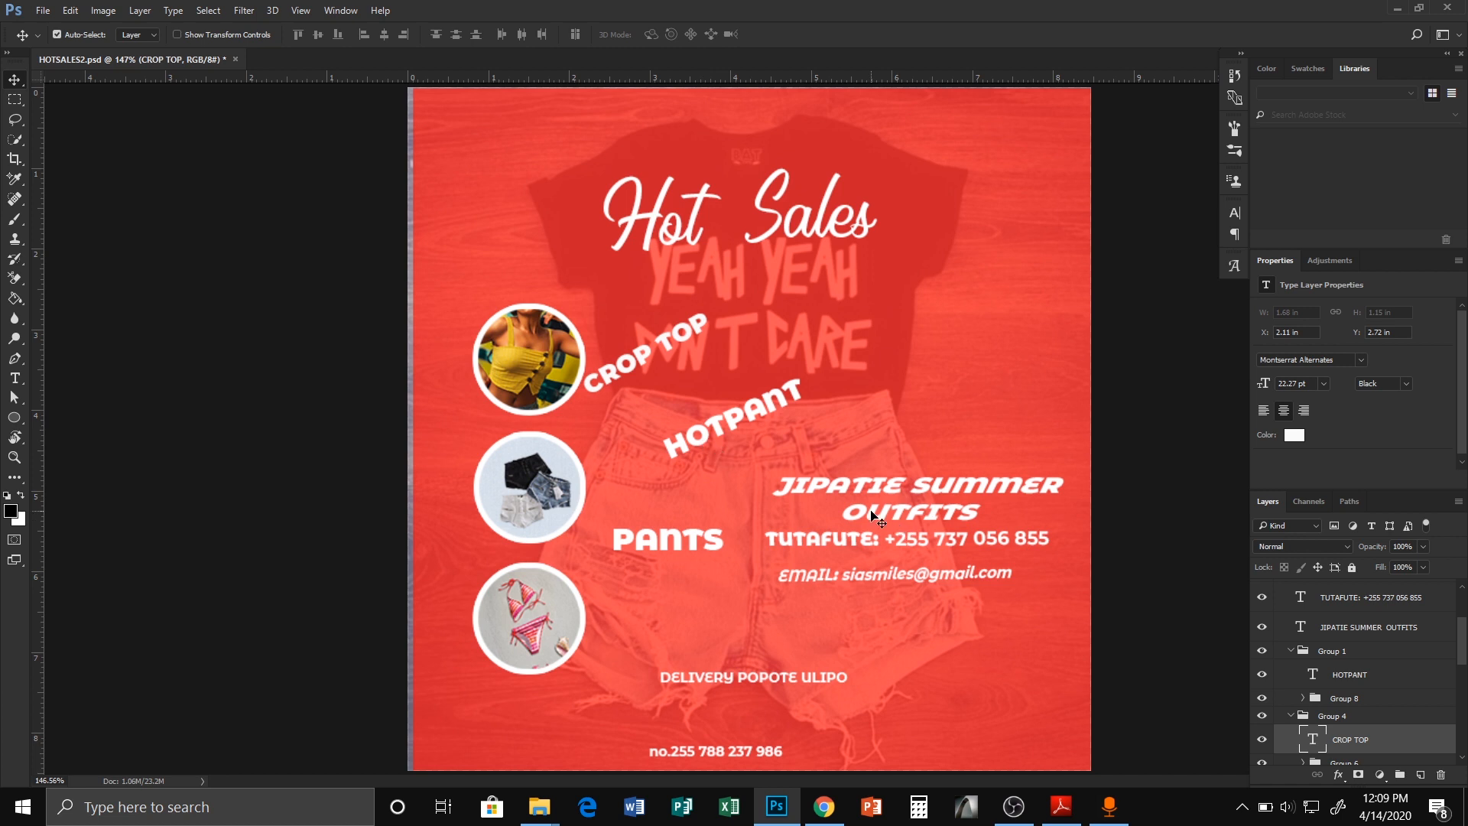
{"action": "double_click", "coordinate": [644, 360]}
{"action": "key", "text": "ctrl+a"}
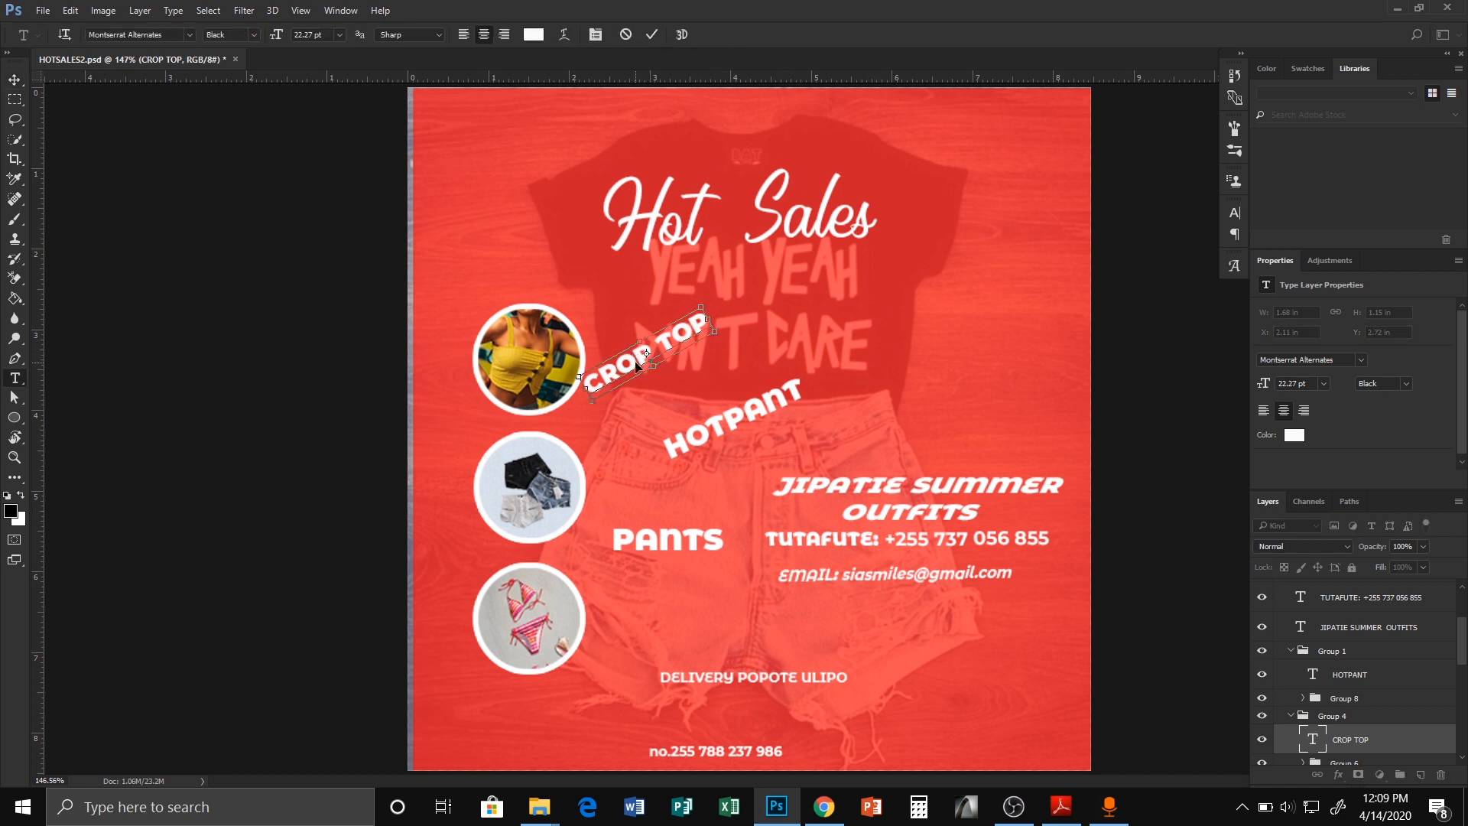
{"action": "key", "text": "ctrl+x"}
{"action": "key", "text": "Escape"}
{"action": "left_click", "coordinate": [858, 294]}
{"action": "key", "text": "ctrl+v"}
{"action": "key", "text": "ctrl+Return"}
Copy the slanted HOTPANT text into a new horizontal text layer below the new CROP TOP label.
{"action": "left_click", "coordinate": [731, 420]}
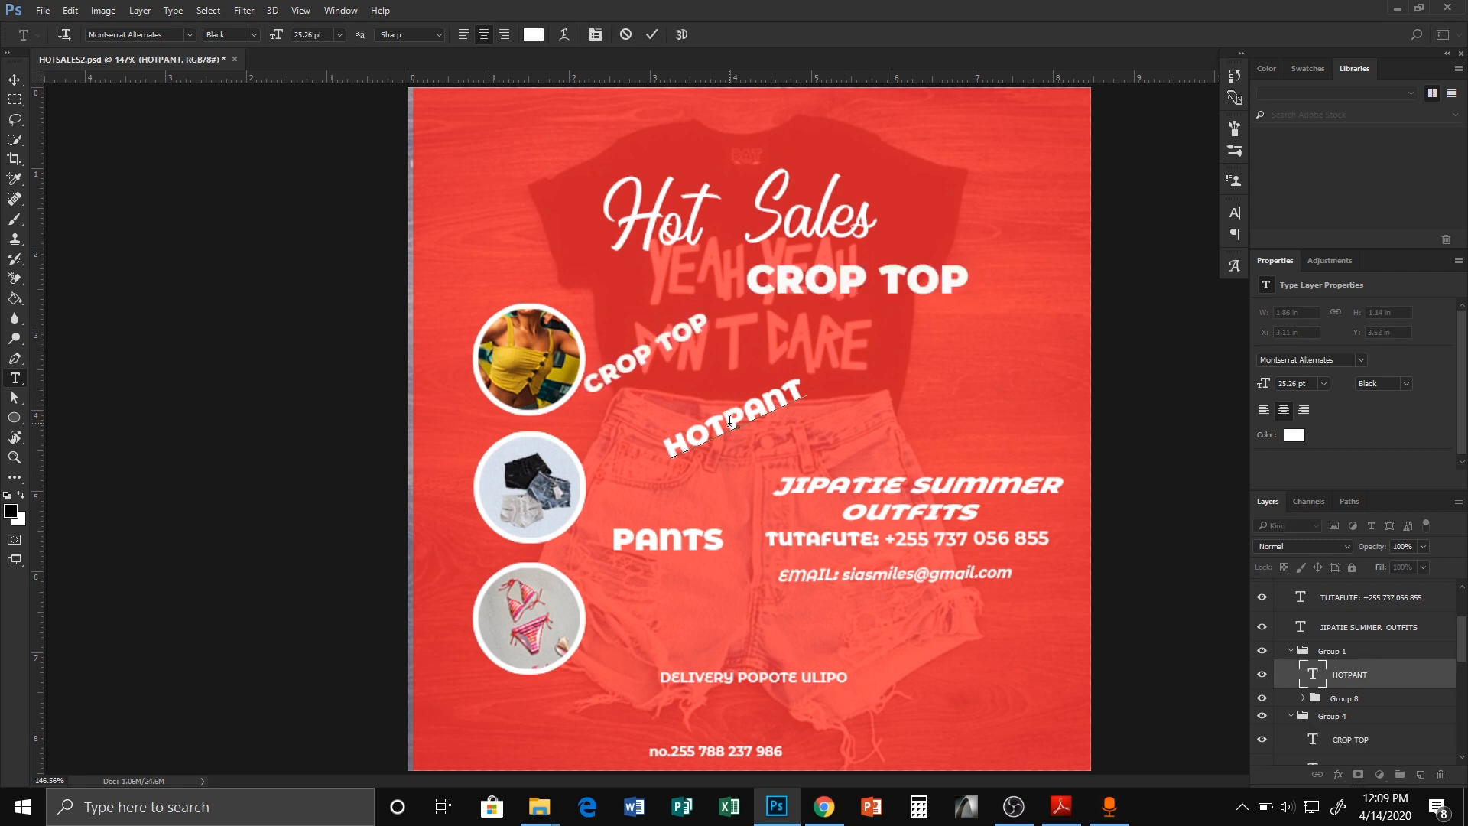
{"action": "key", "text": "ctrl+a"}
{"action": "key", "text": "ctrl+c"}
{"action": "key", "text": "ctrl+Return"}
{"action": "left_click", "coordinate": [894, 390]}
{"action": "key", "text": "ctrl+v"}
{"action": "key", "text": "ctrl+Return"}
Copy the PANTS text into a new text layer just below the new HOTPANT label.
{"action": "left_click", "coordinate": [668, 539]}
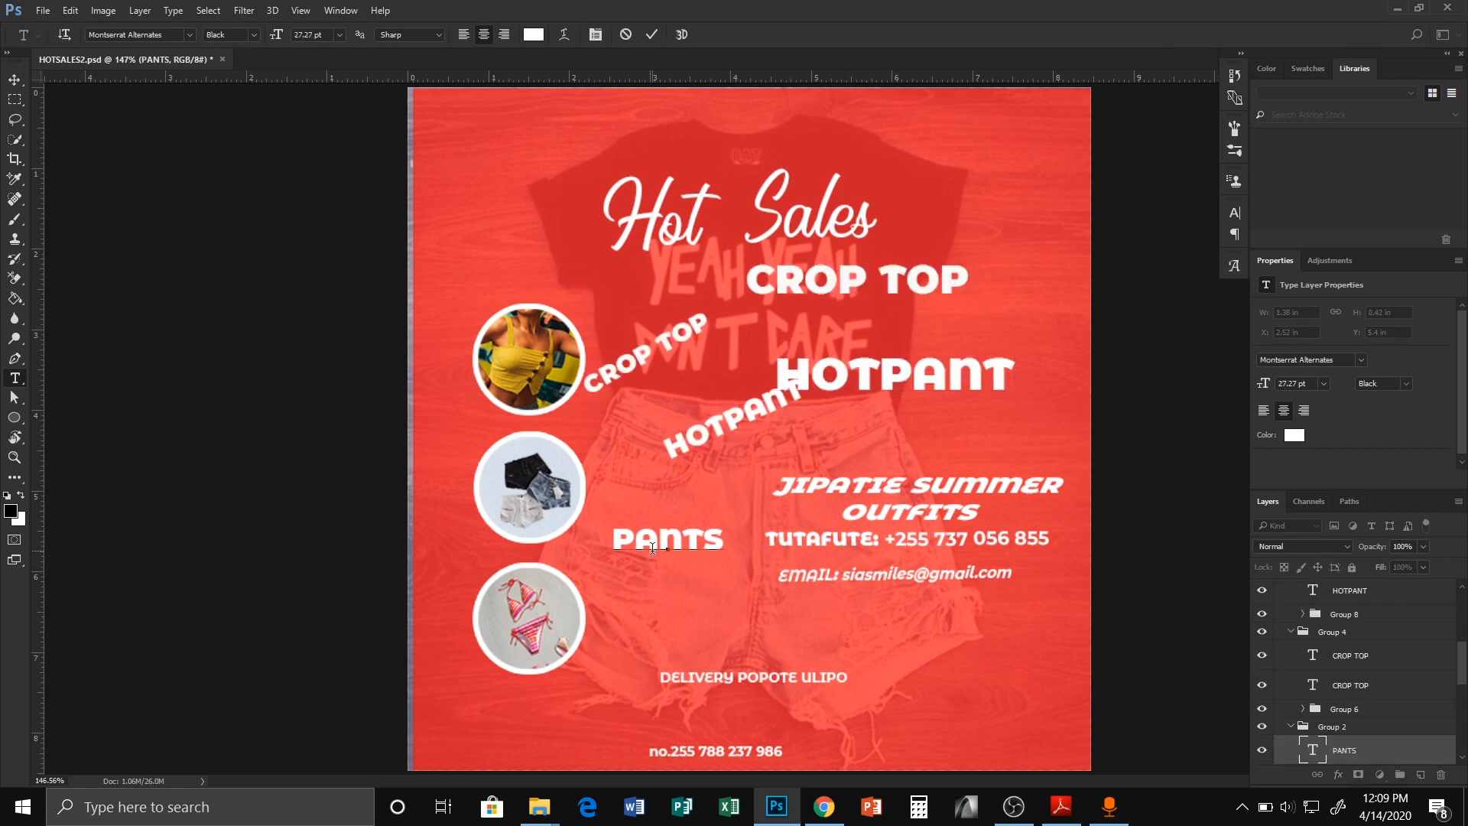
{"action": "key", "text": "ctrl+a"}
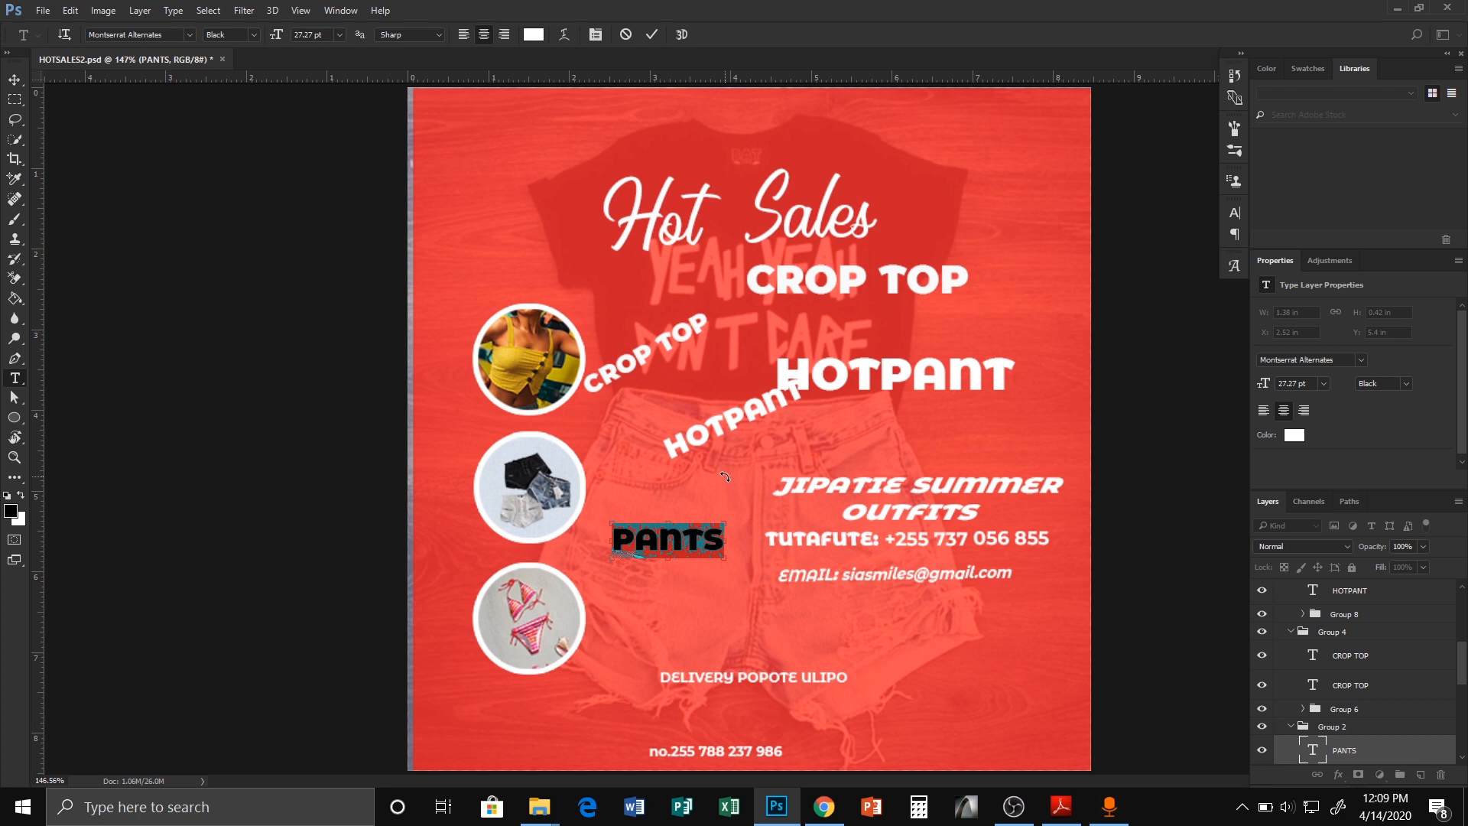
{"action": "left_click", "coordinate": [848, 433]}
{"action": "left_click", "coordinate": [848, 434]}
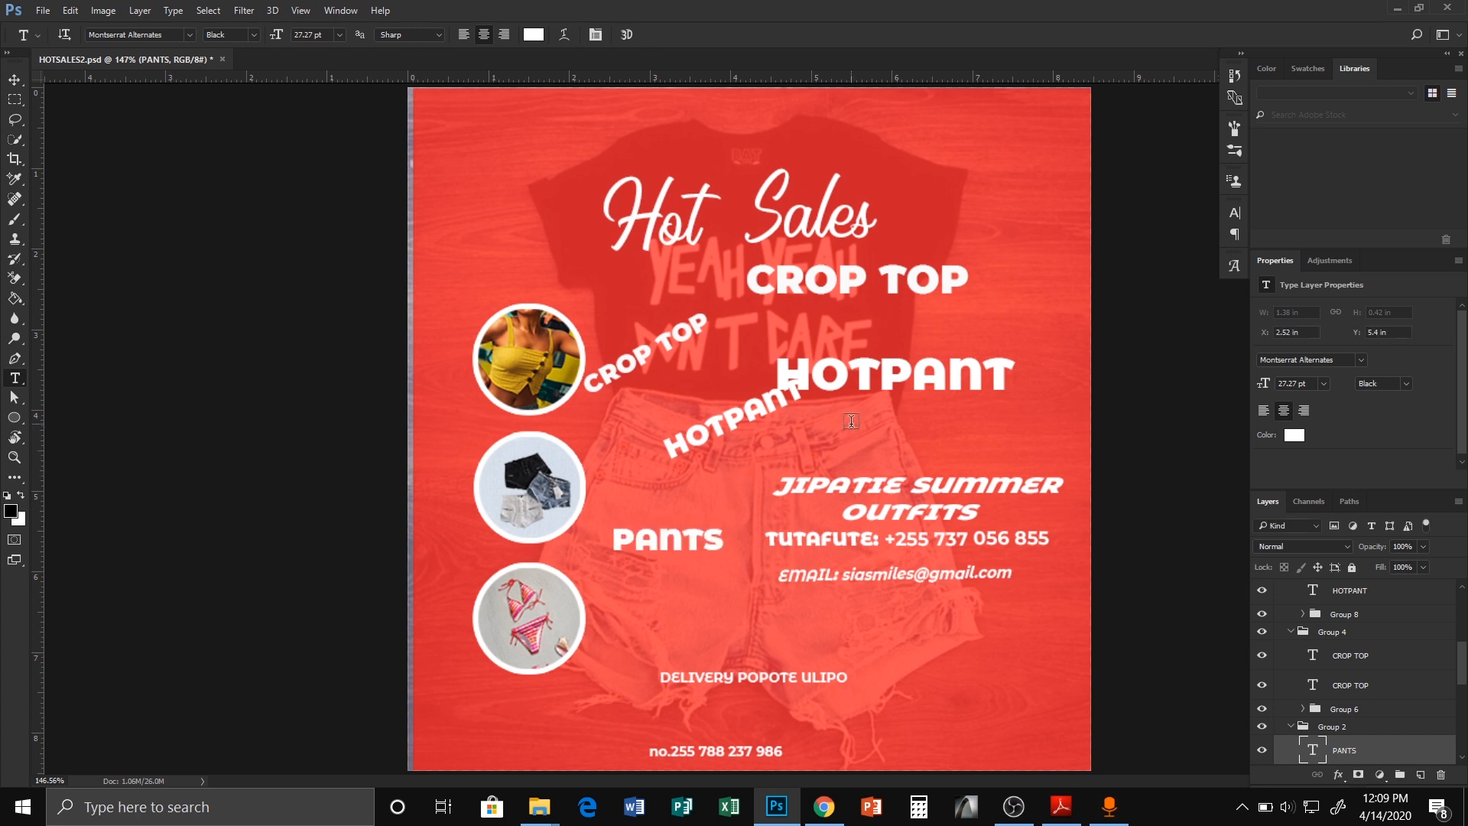
{"action": "key", "text": "ctrl+v"}
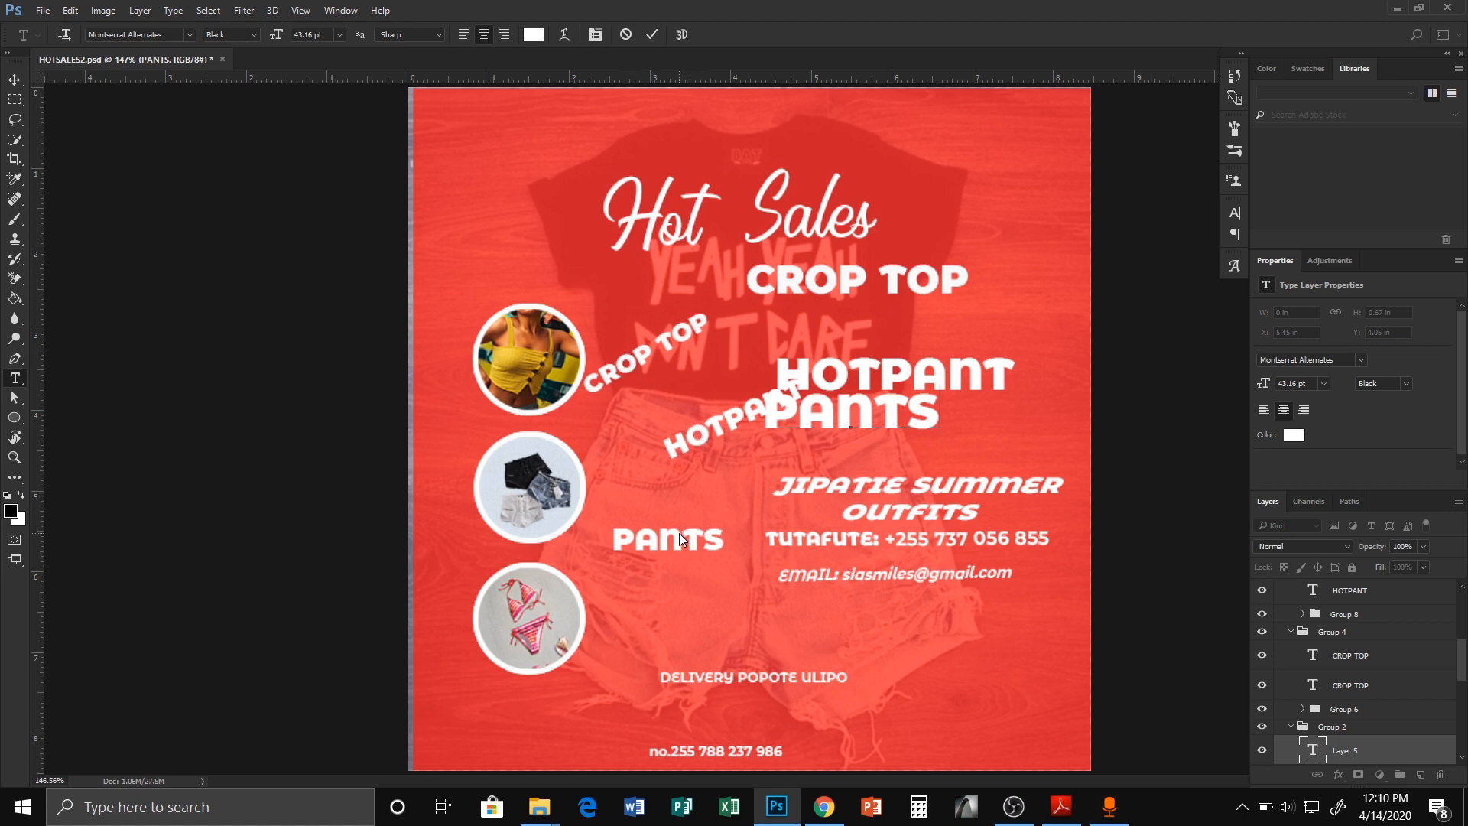
{"action": "left_click", "coordinate": [717, 503]}
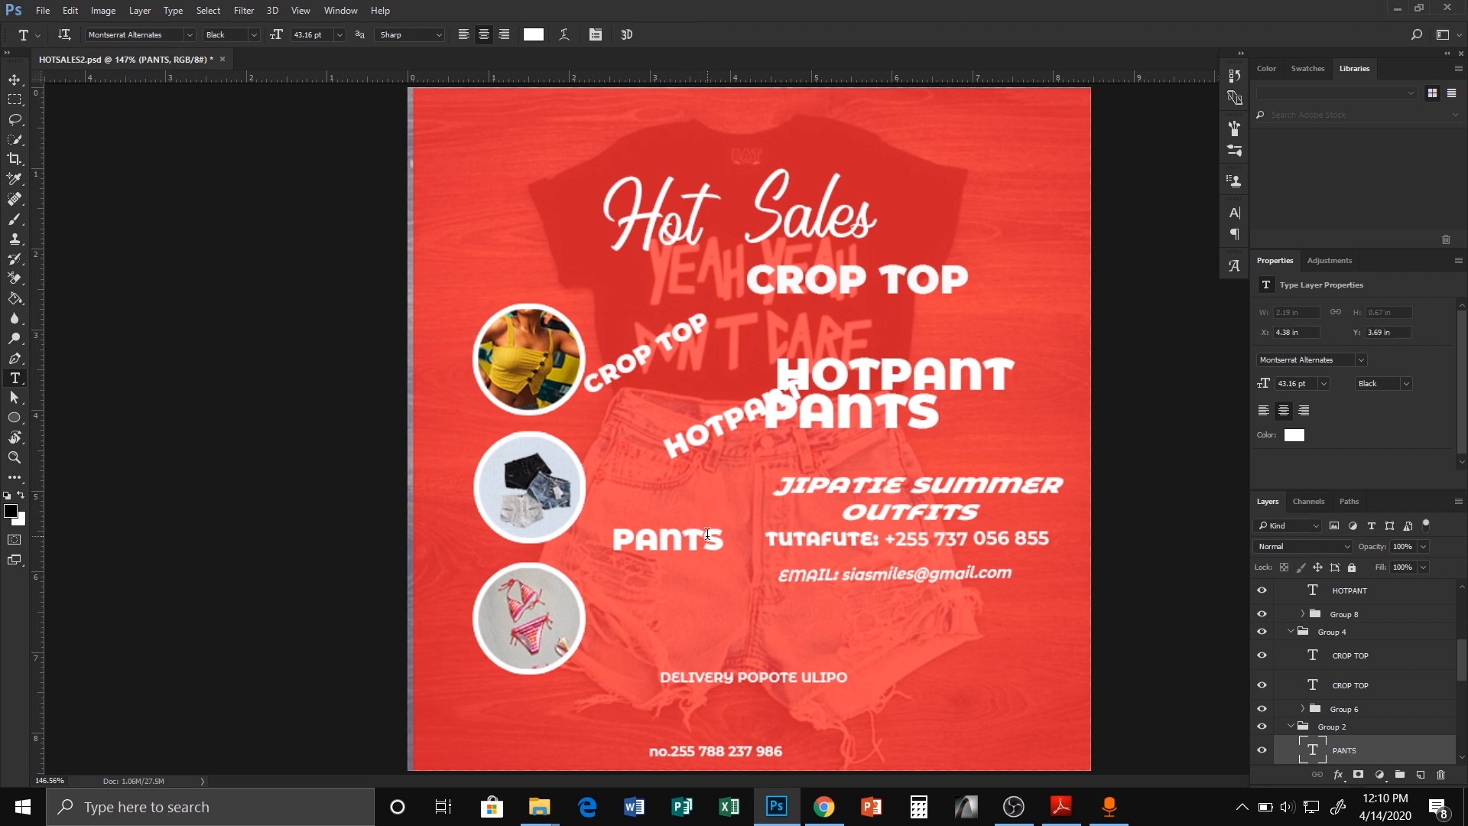
Delete the original PANTS, HOTPANT and CROP TOP text layers beside the circular photos.
{"action": "key", "text": "v"}
{"action": "left_click", "coordinate": [708, 539]}
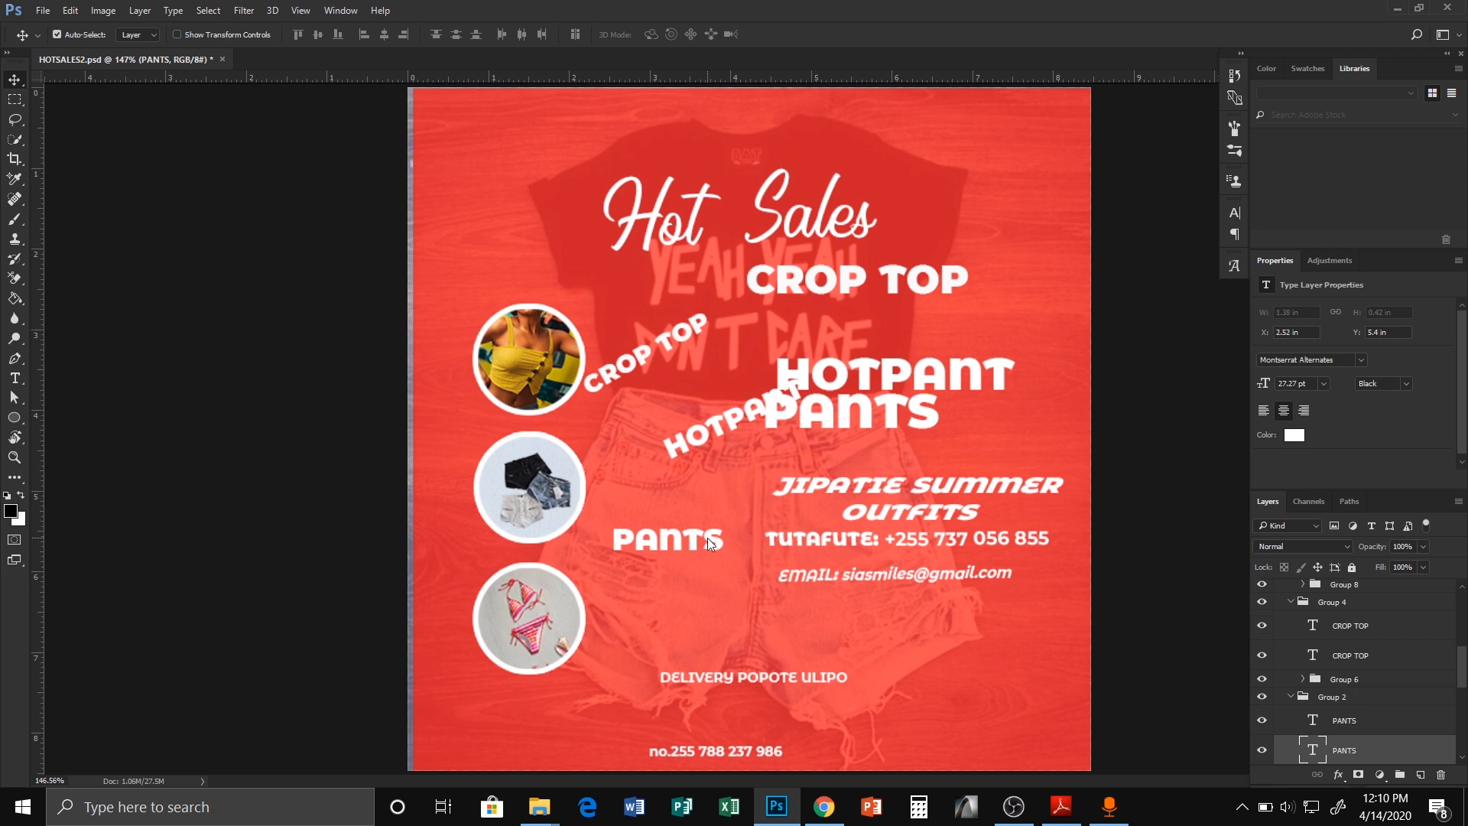
{"action": "key", "text": "Delete"}
{"action": "left_click", "coordinate": [708, 430]}
{"action": "key", "text": "Delete"}
{"action": "left_click", "coordinate": [641, 356]}
{"action": "key", "text": "Delete"}
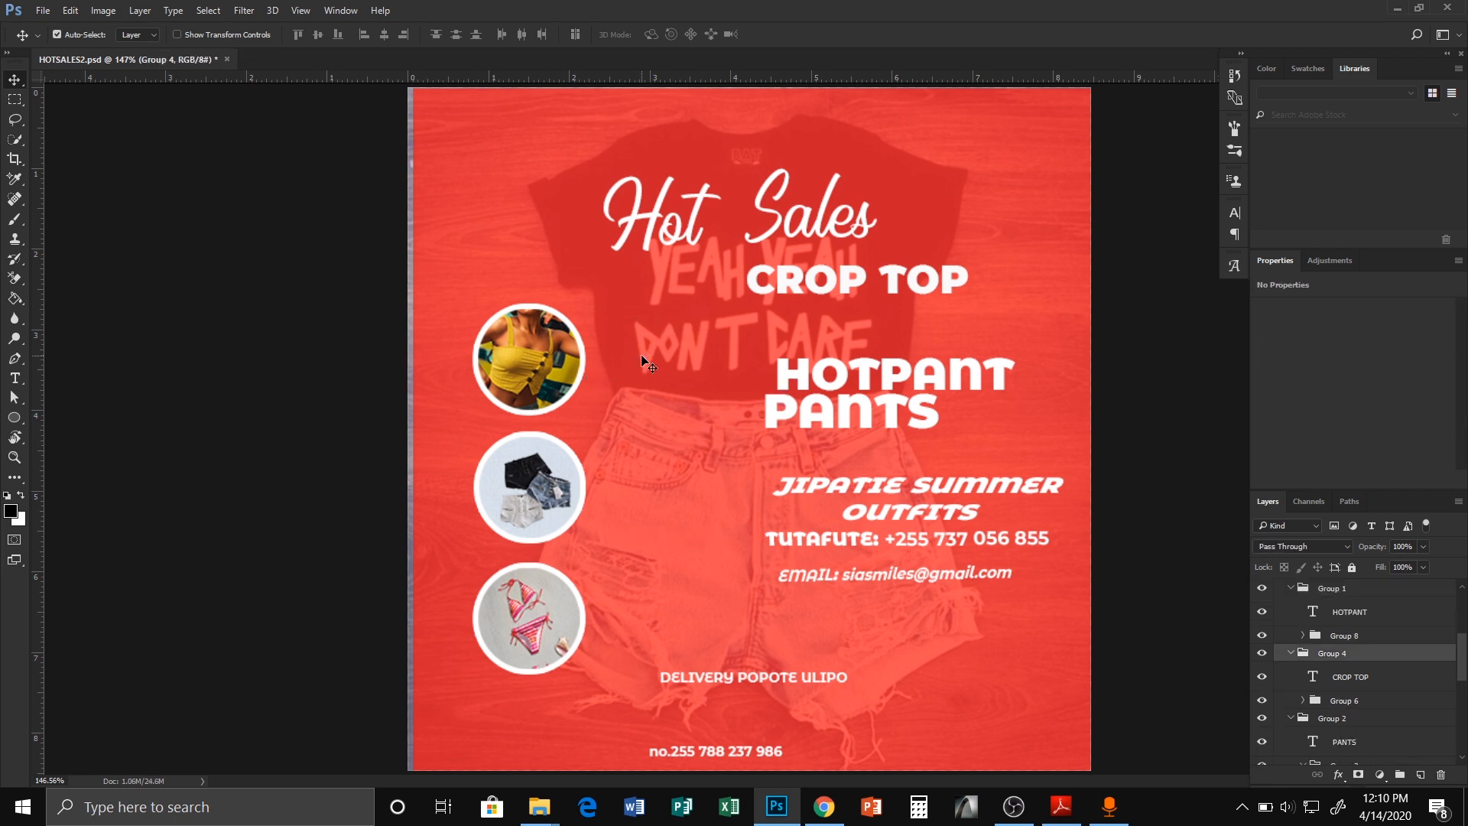
Align the new CROP TOP, HOTPANT and PANTS labels by their left edges.
{"action": "left_click", "coordinate": [841, 386]}
{"action": "scroll", "coordinate": [1369, 681], "scroll_direction": "down", "scroll_amount": 1}
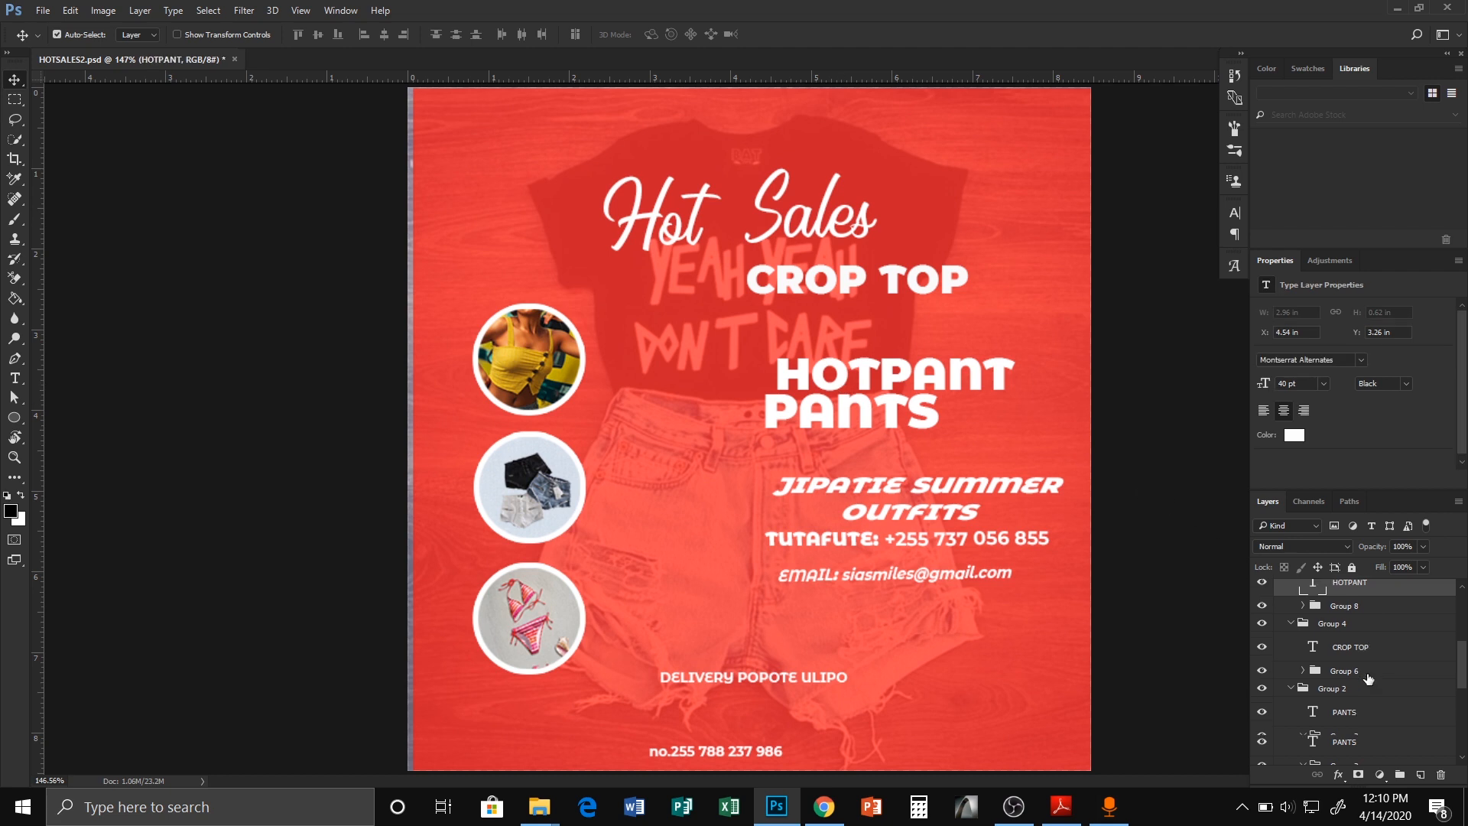
{"action": "left_click", "coordinate": [1345, 712], "text": "ctrl"}
{"action": "left_click", "coordinate": [1352, 650], "text": "ctrl"}
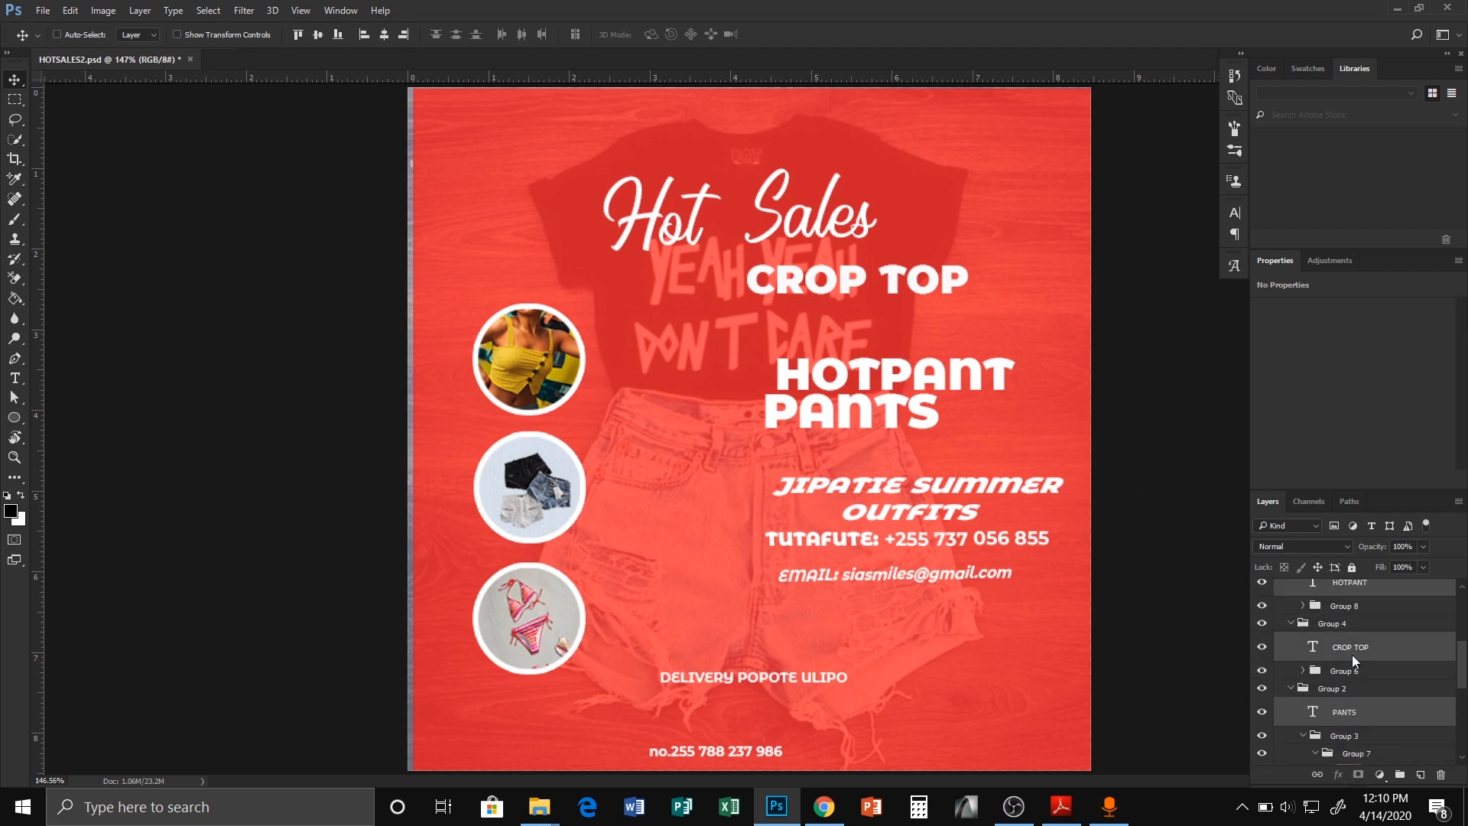
{"action": "left_click", "coordinate": [364, 35]}
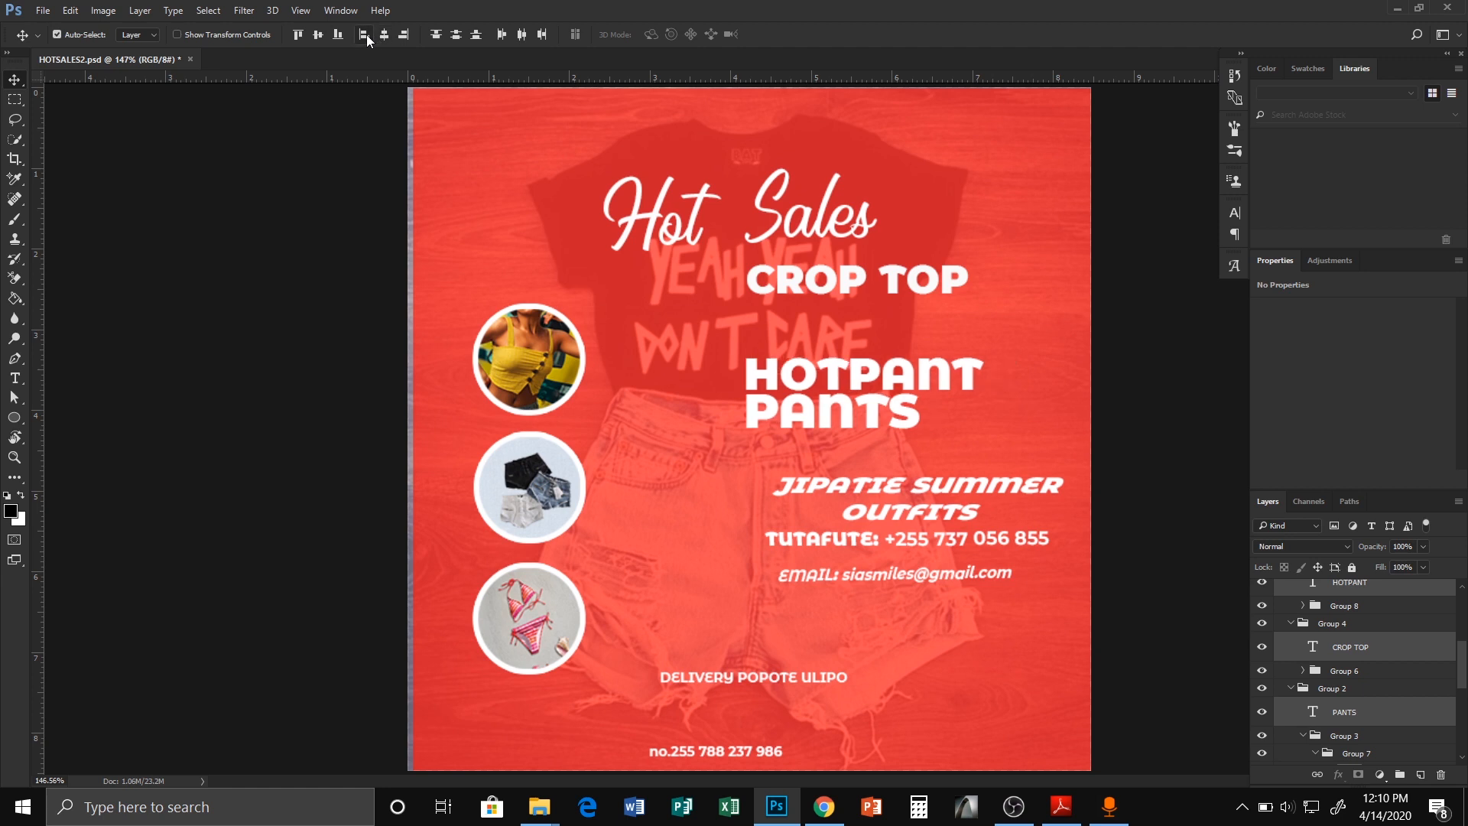
Set the CROP TOP, HOTPANT and PANTS labels to a 20 pt font size and white text (ffffff).
{"action": "left_click", "coordinate": [439, 91]}
{"action": "key", "text": "t"}
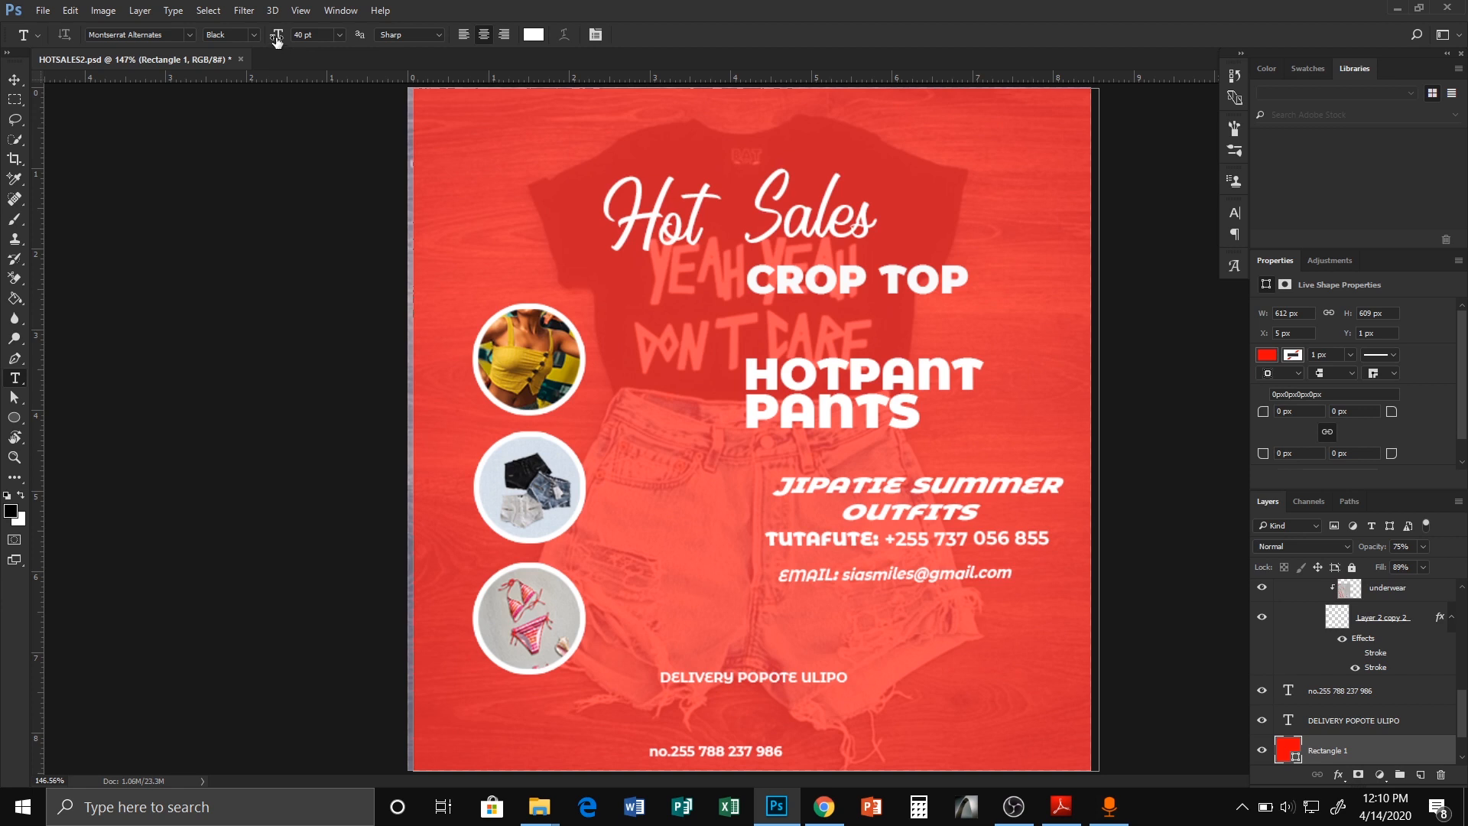
{"action": "left_click_drag", "start_coordinate": [277, 36], "coordinate": [265, 38]}
{"action": "left_click", "coordinate": [311, 33]}
{"action": "type", "text": "20"}
{"action": "key", "text": "Return"}
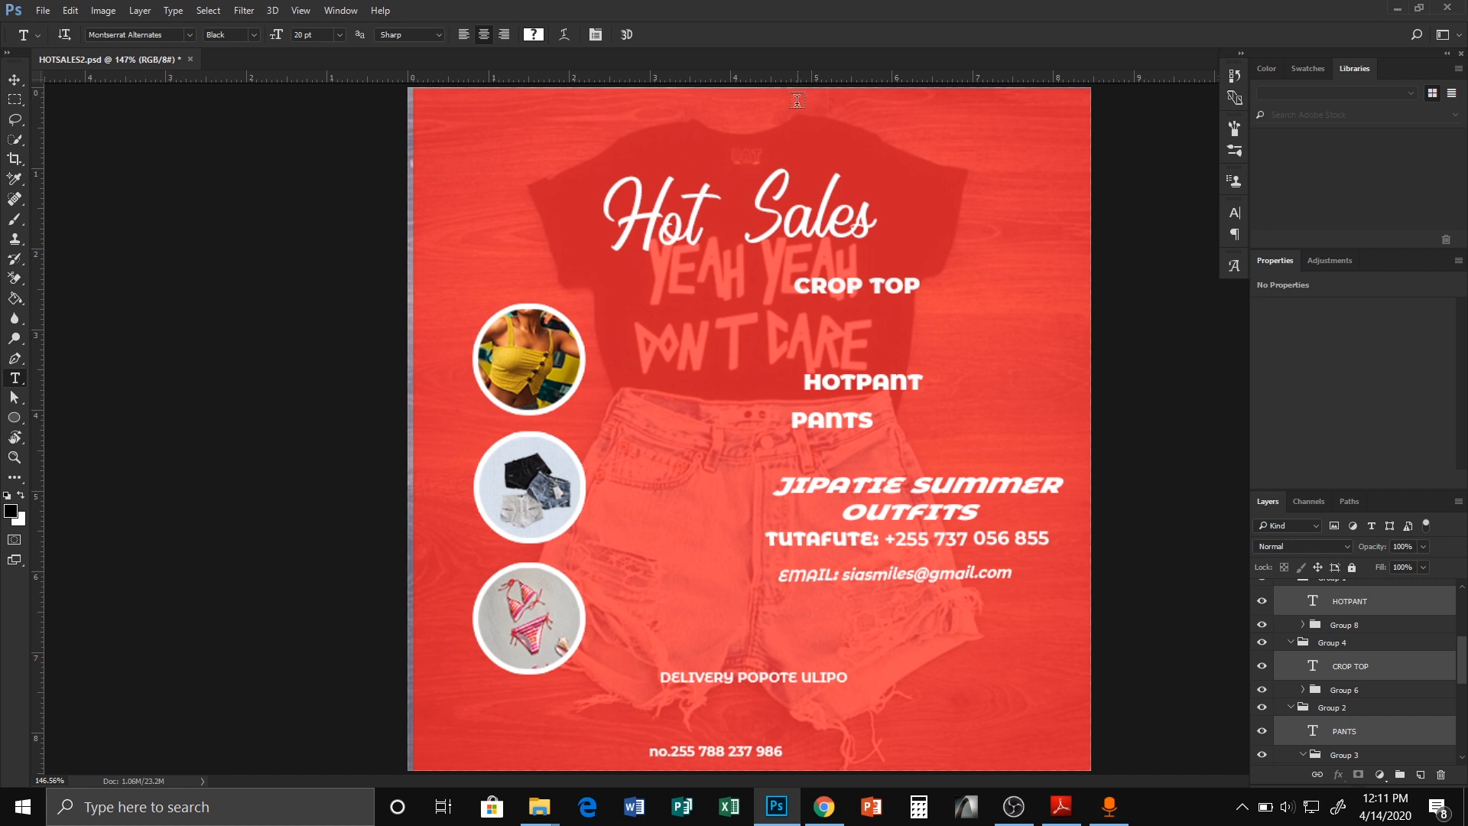
{"action": "left_click", "coordinate": [533, 35]}
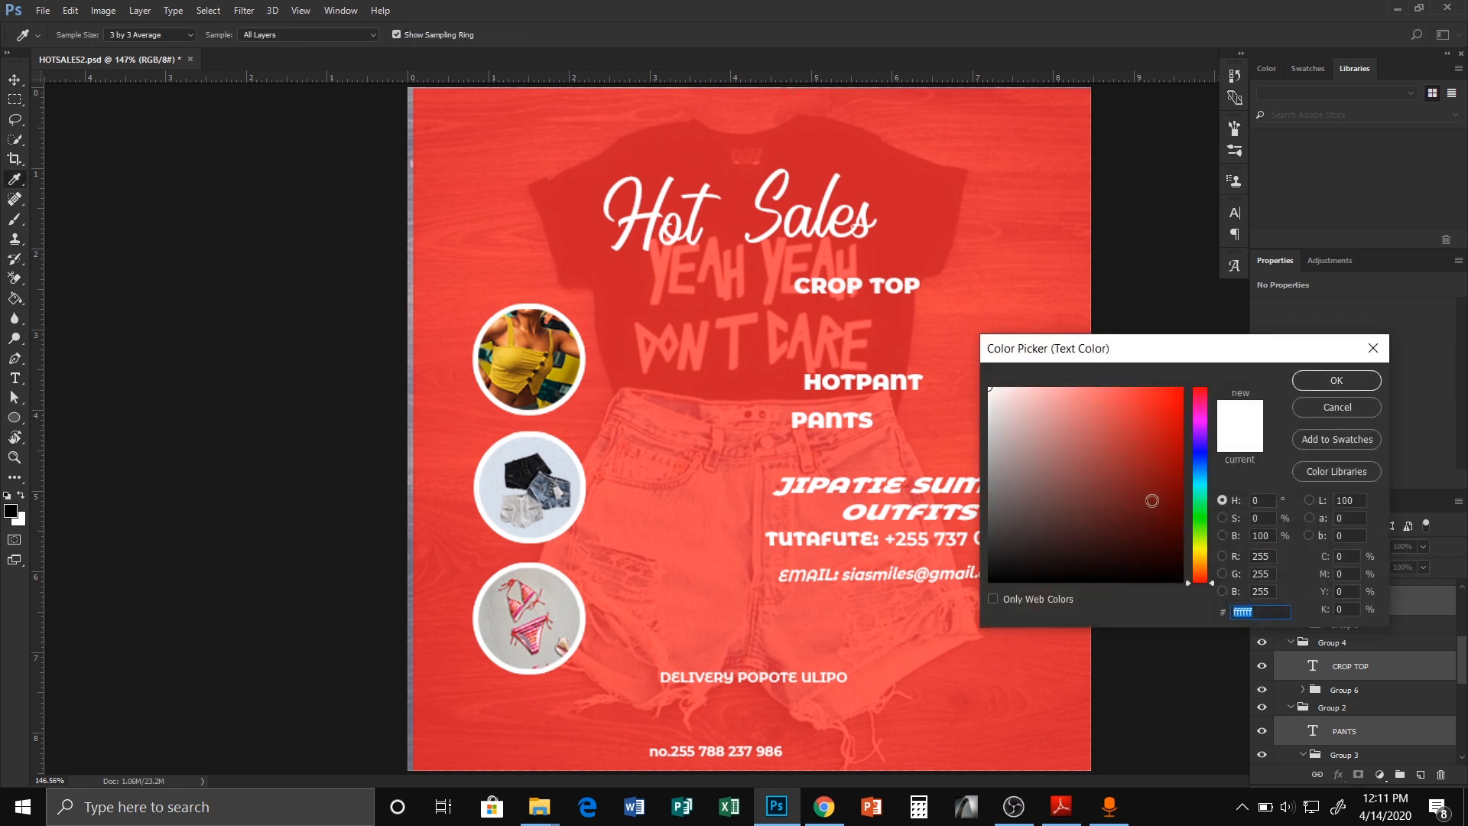
{"action": "left_click", "coordinate": [1326, 380]}
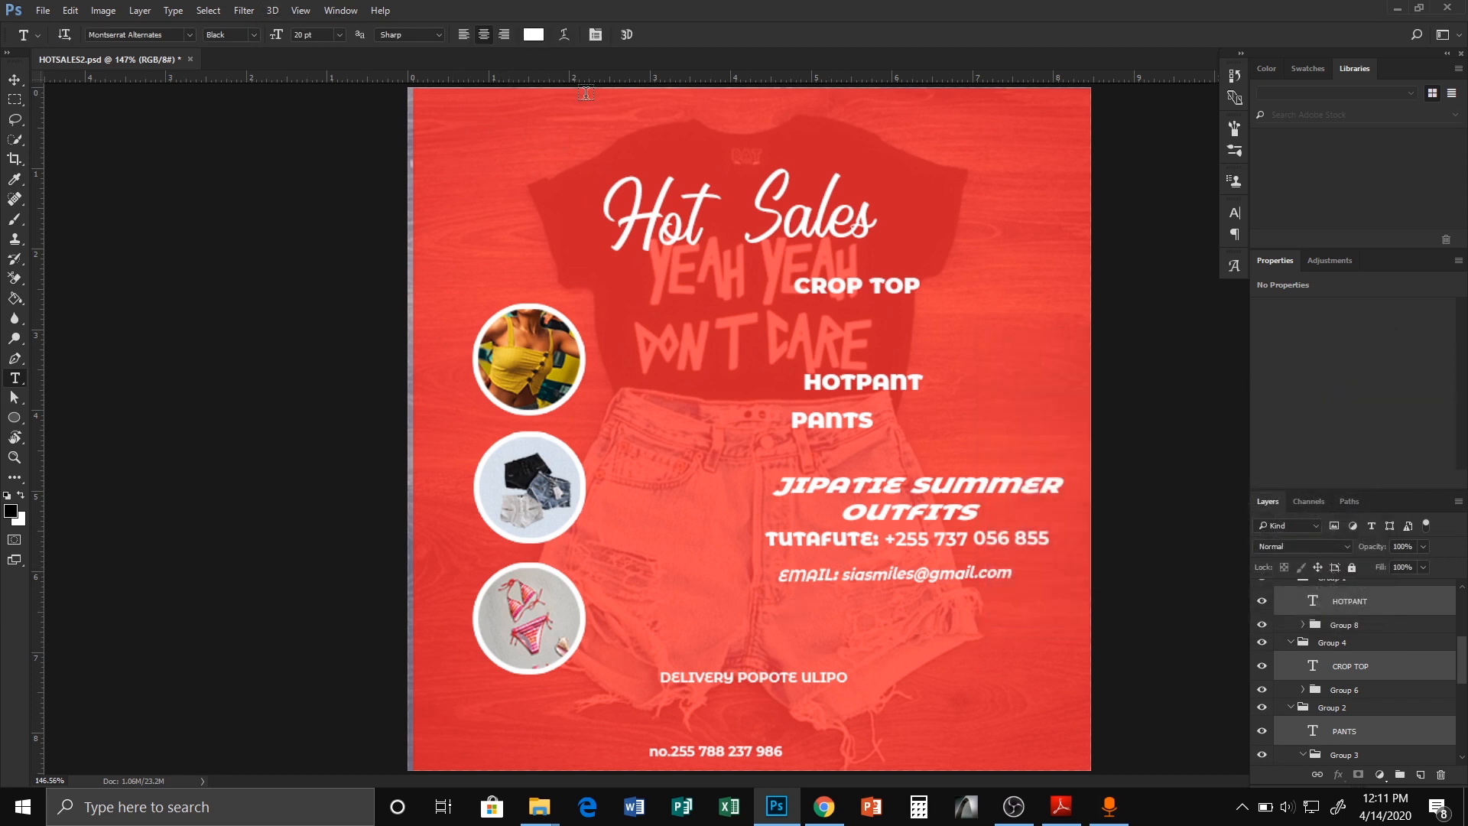
Move the CROP TOP, HOTPANT and PANTS labels onto the lower edges of their matching circular photos.
{"action": "key", "text": "v"}
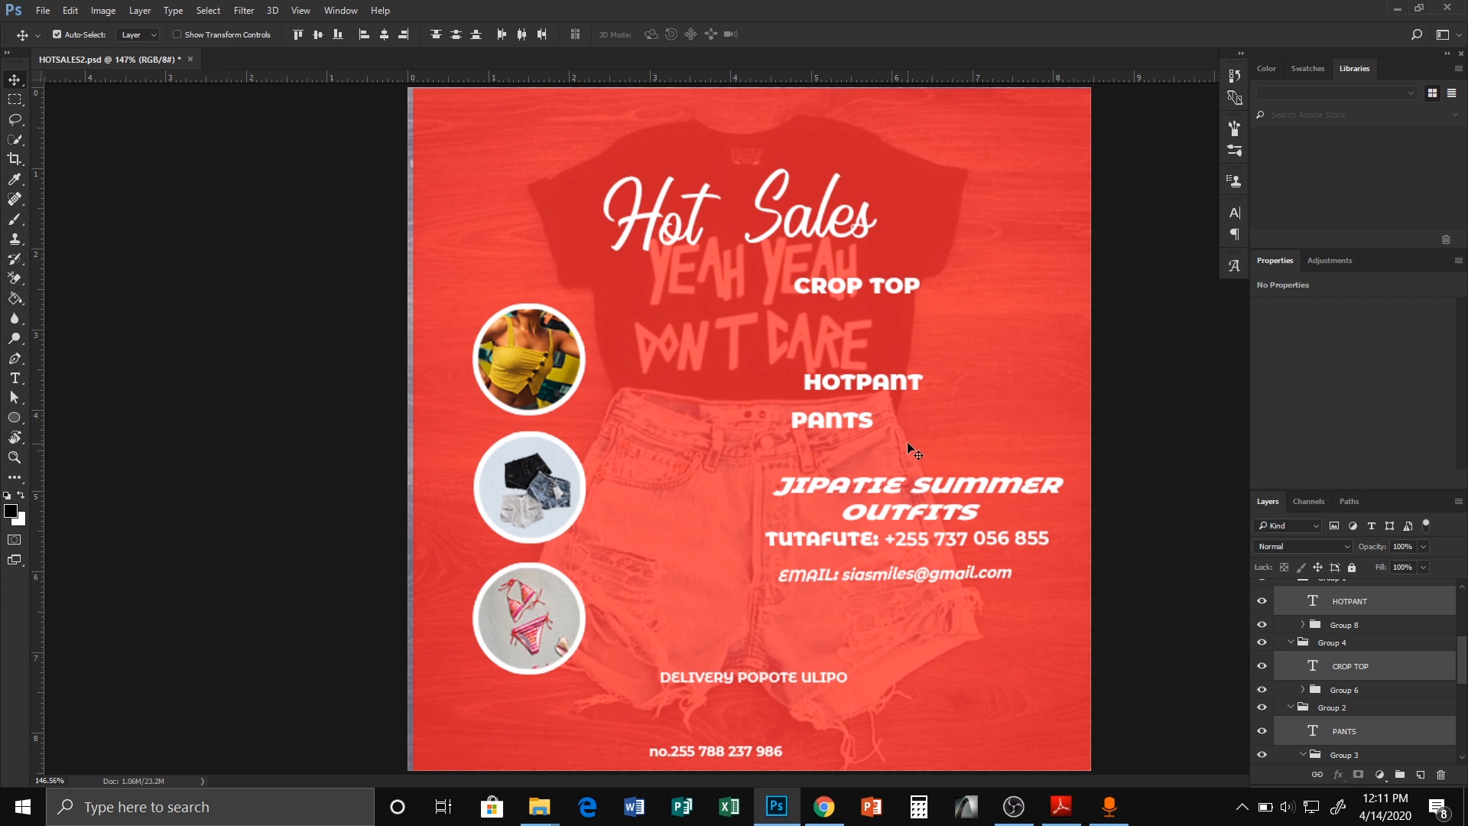
{"action": "left_click", "coordinate": [1046, 305]}
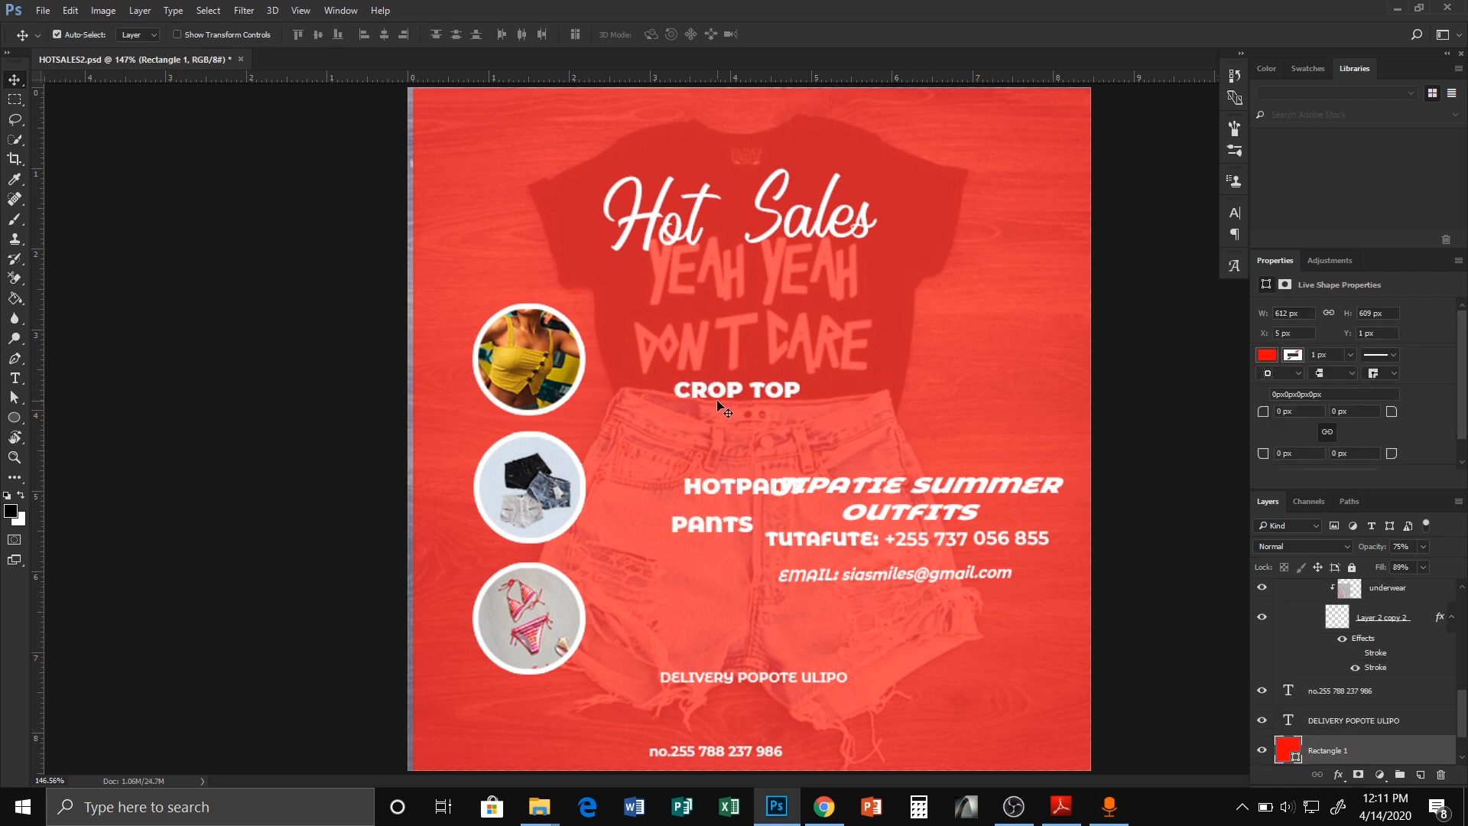
{"action": "left_click_drag", "start_coordinate": [727, 391], "coordinate": [525, 419]}
{"action": "left_click_drag", "start_coordinate": [734, 488], "coordinate": [533, 540]}
{"action": "left_click_drag", "start_coordinate": [514, 545], "coordinate": [516, 543]}
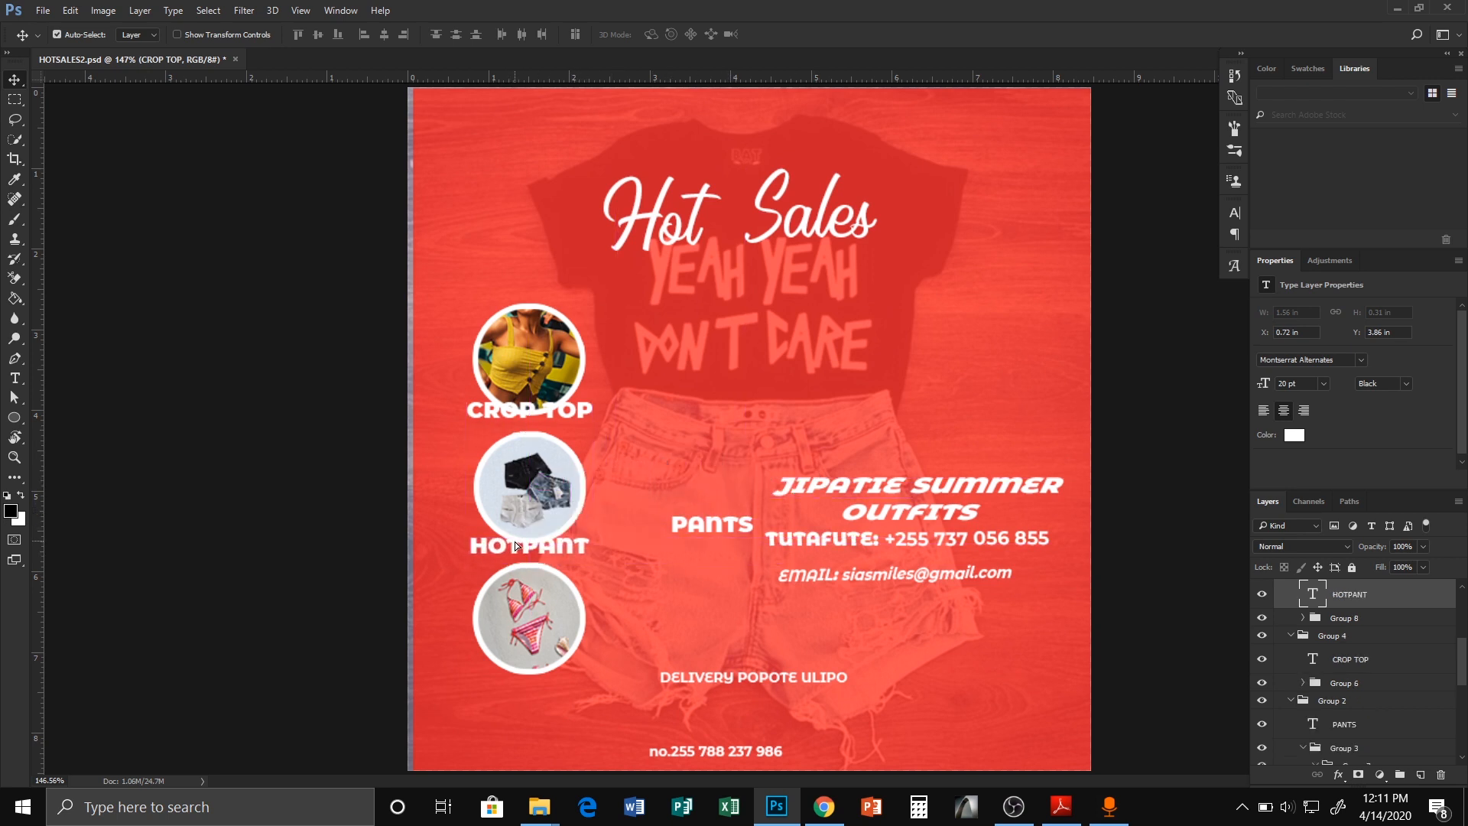
{"action": "left_click", "coordinate": [732, 525]}
{"action": "left_click_drag", "start_coordinate": [732, 525], "coordinate": [548, 668]}
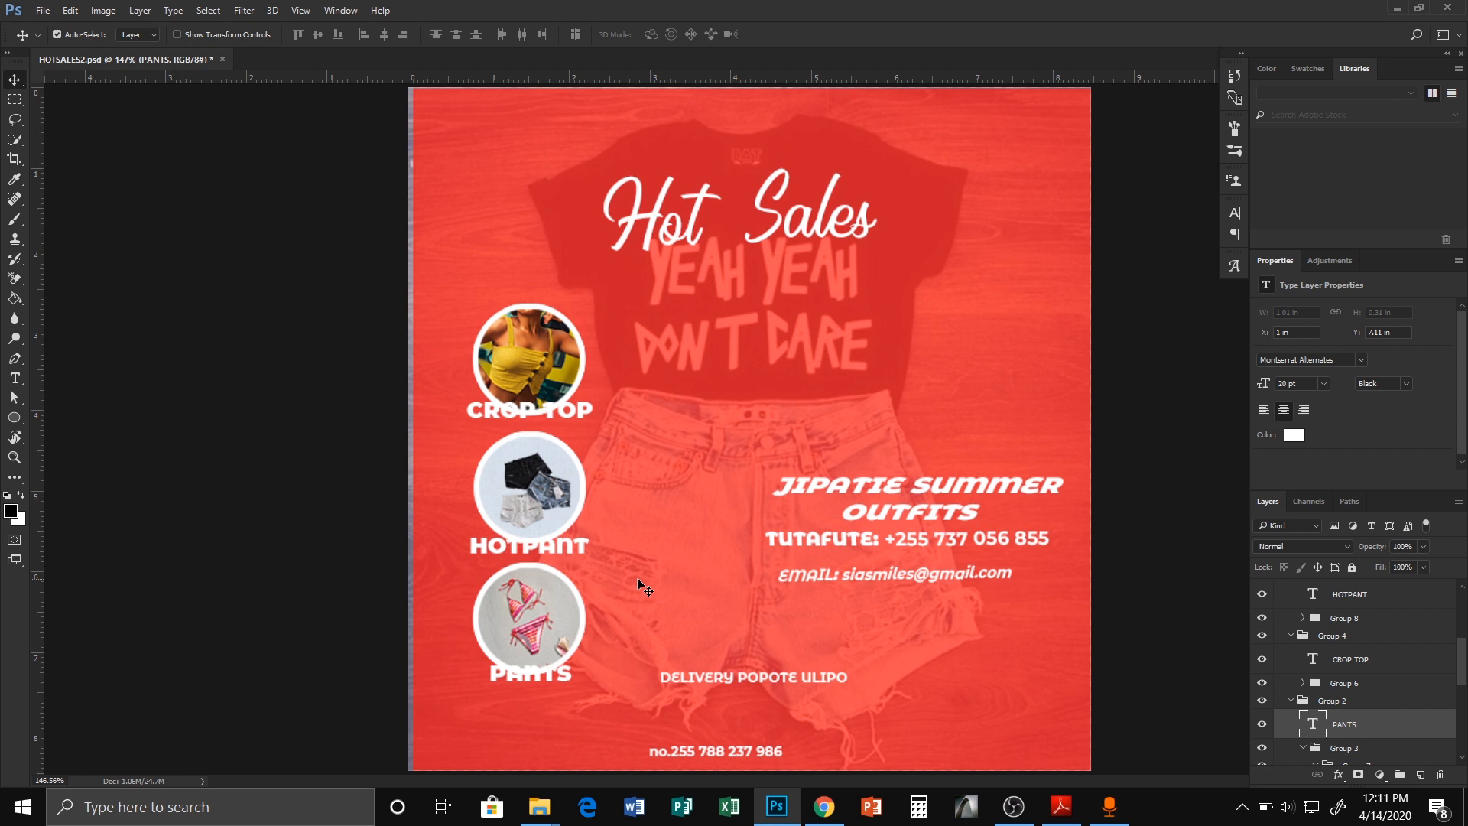
Draw a yellow gradient rectangle of 125 × 24 px over the CROP TOP label and place its layer beneath the text.
{"action": "left_click", "coordinate": [10, 420]}
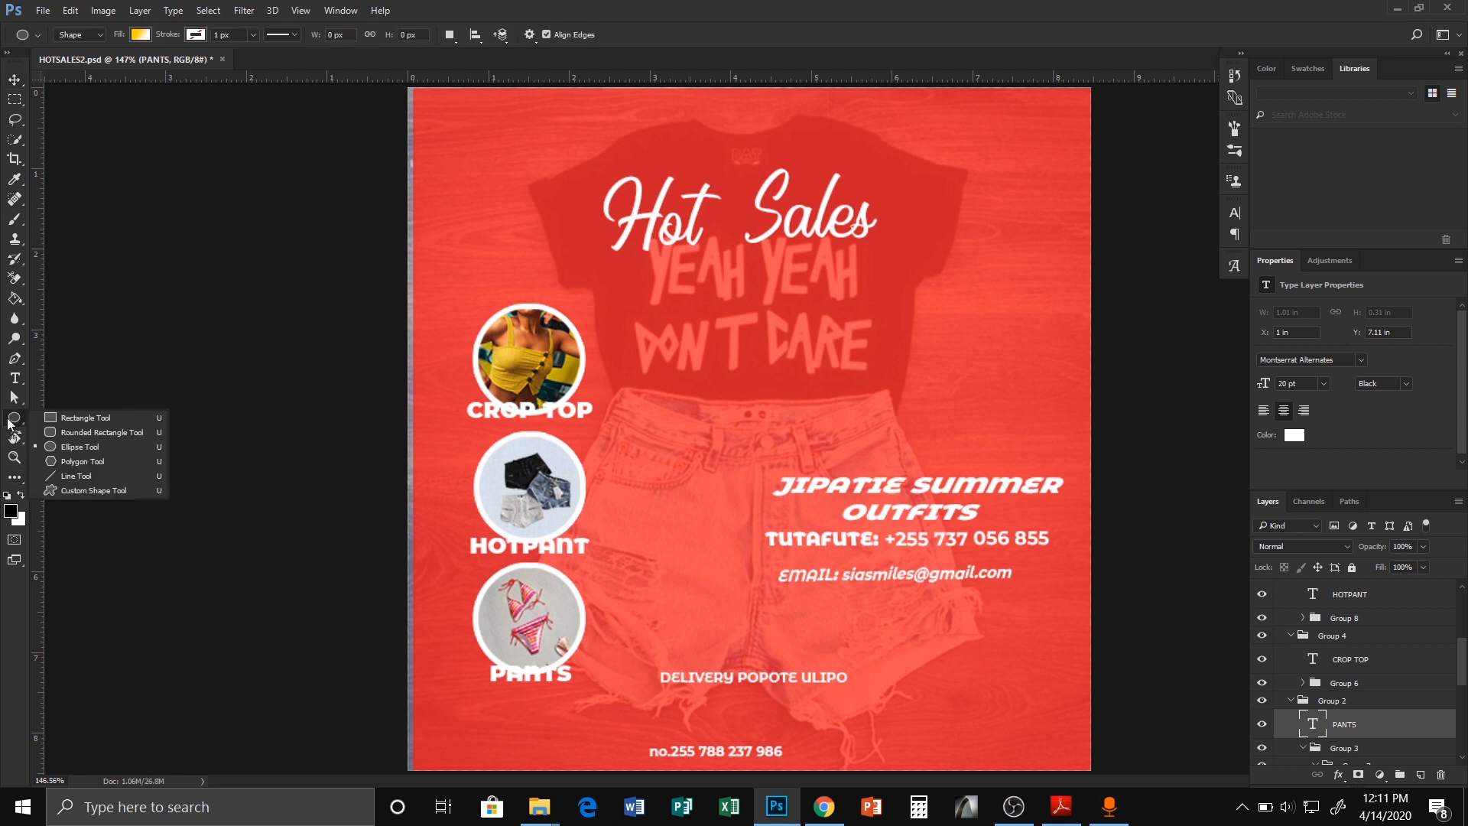
{"action": "left_click", "coordinate": [79, 417]}
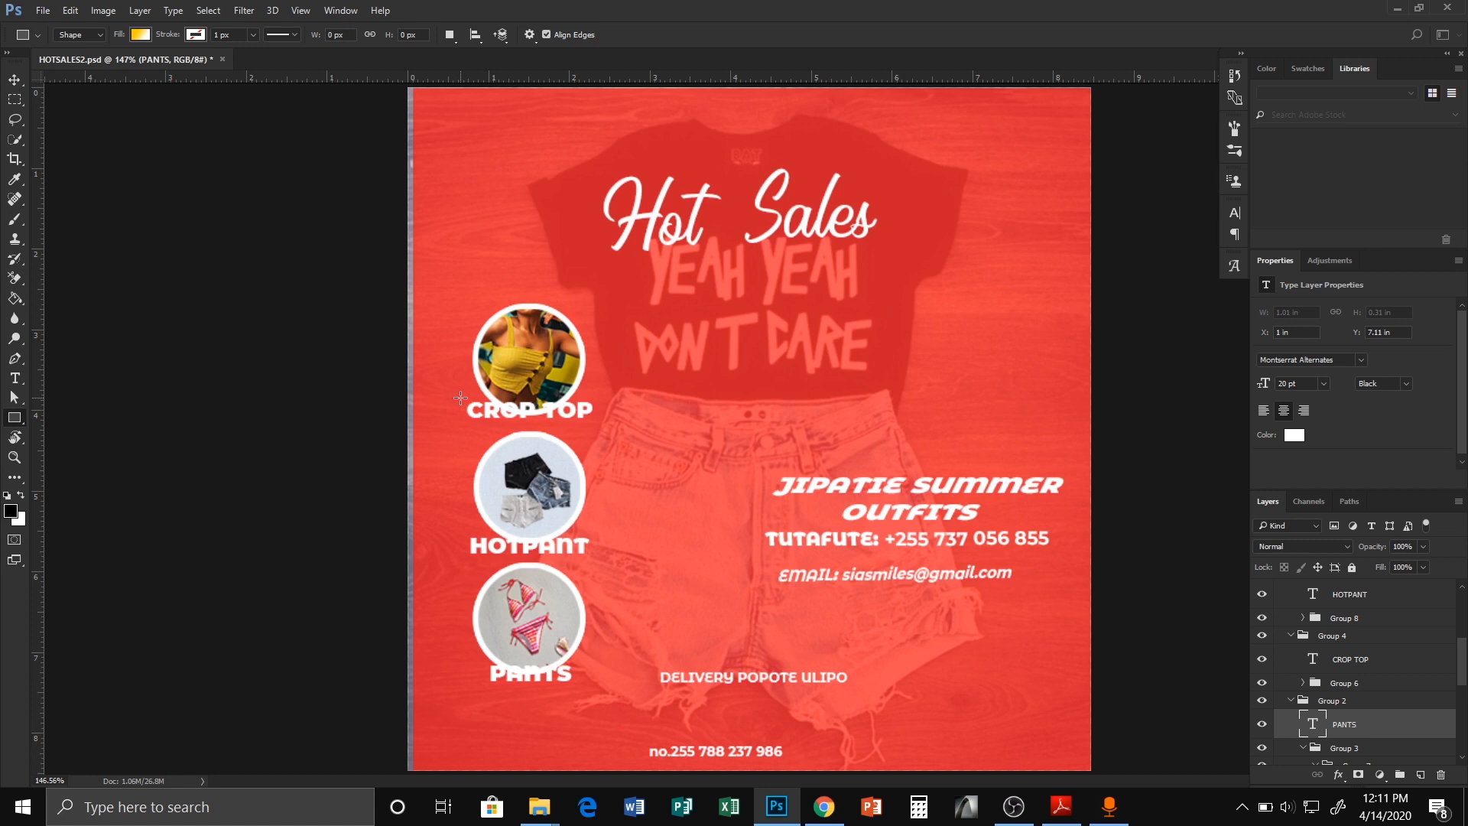
{"action": "left_click_drag", "start_coordinate": [460, 396], "coordinate": [598, 420]}
{"action": "key", "text": "ctrl+z"}
{"action": "key", "text": "v"}
{"action": "left_click", "coordinate": [557, 414]}
{"action": "key", "text": "u"}
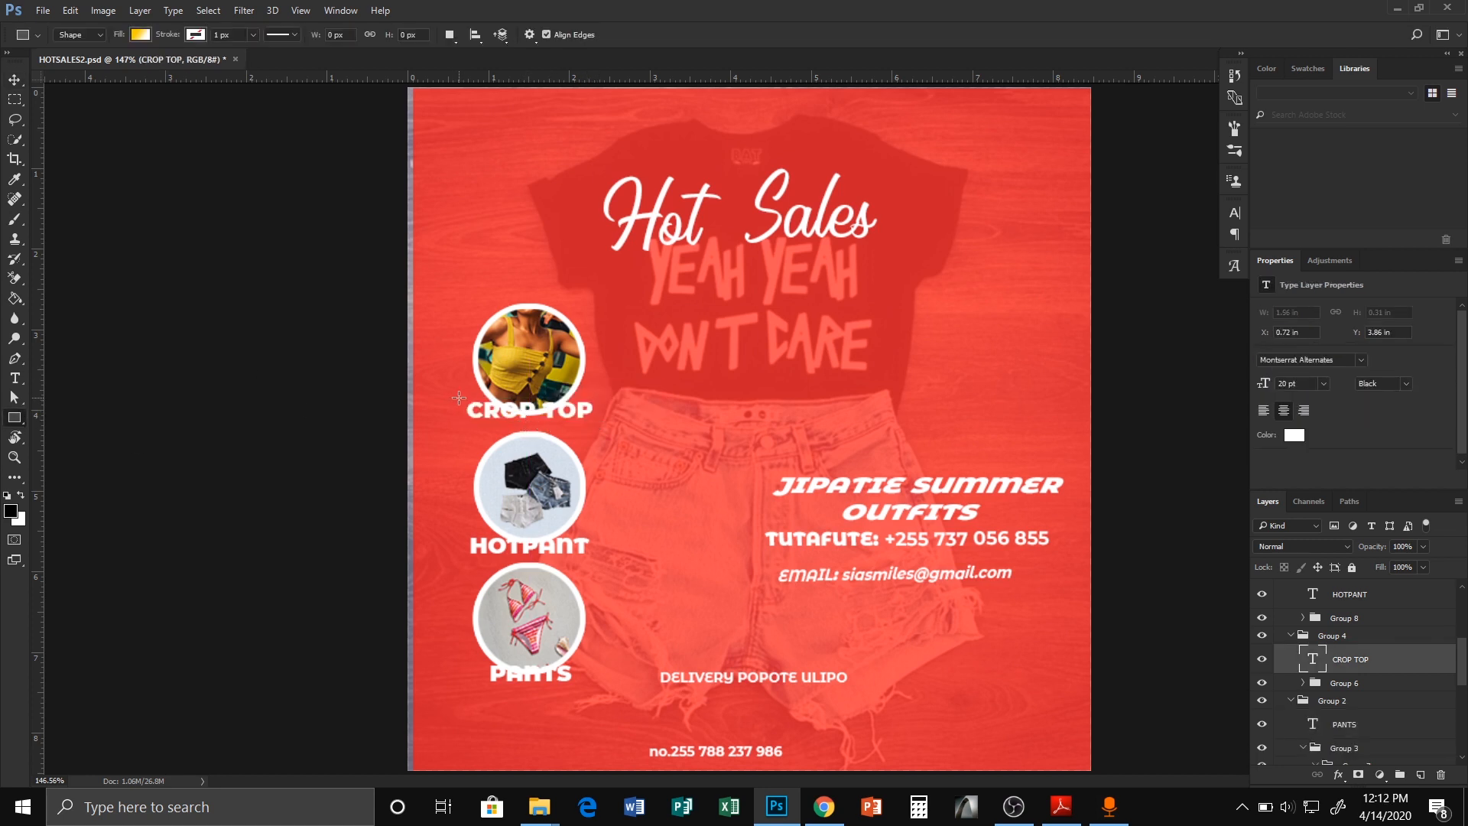
{"action": "left_click_drag", "start_coordinate": [458, 398], "coordinate": [599, 425]}
{"action": "left_click_drag", "start_coordinate": [1365, 660], "coordinate": [1367, 692]}
Centre the CROP TOP label horizontally on its yellow rectangle and round the rectangle's corners to 7 px.
{"action": "left_click", "coordinate": [1367, 668], "text": "ctrl"}
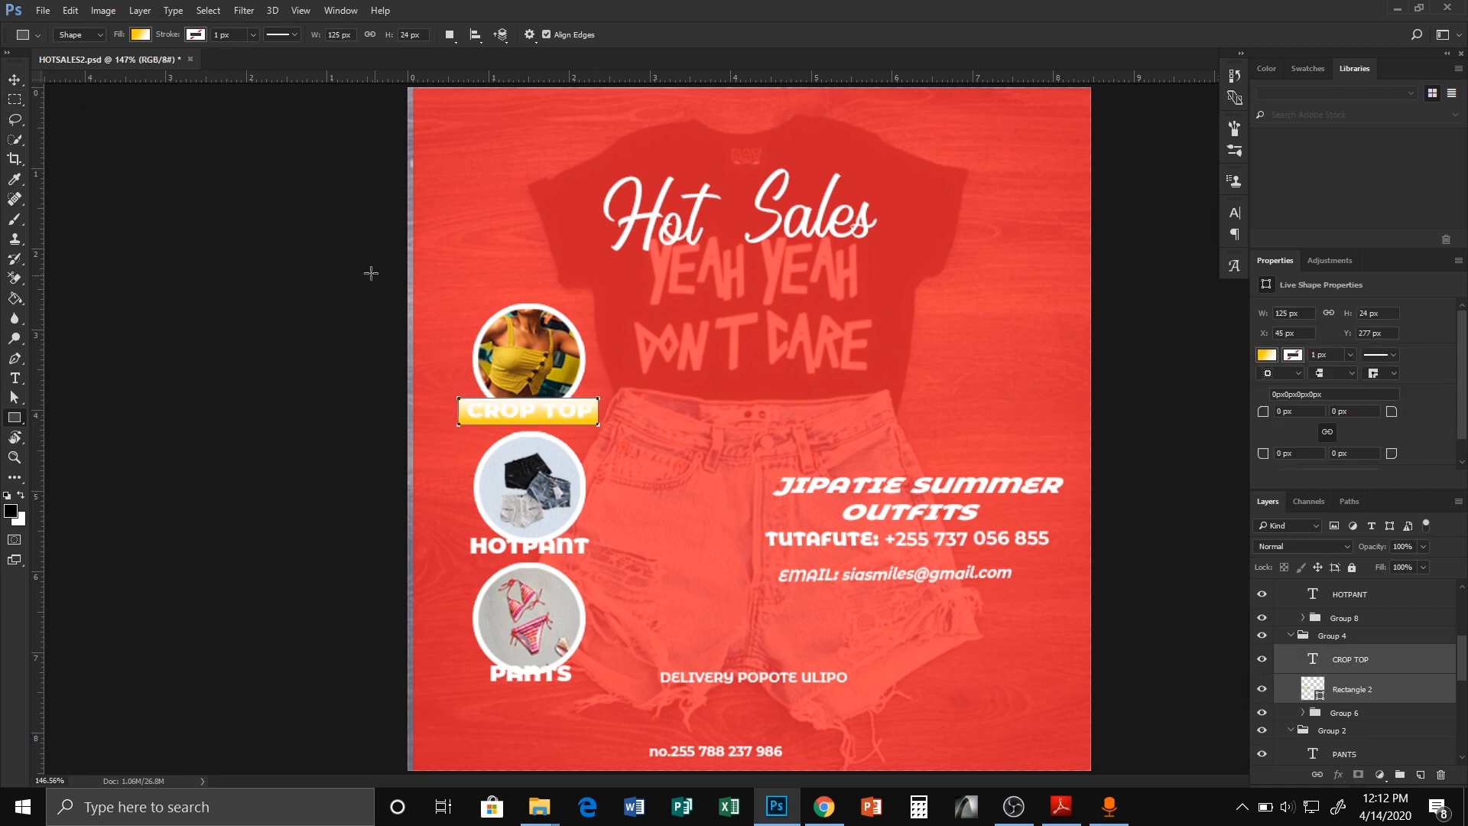
{"action": "left_click", "coordinate": [14, 79]}
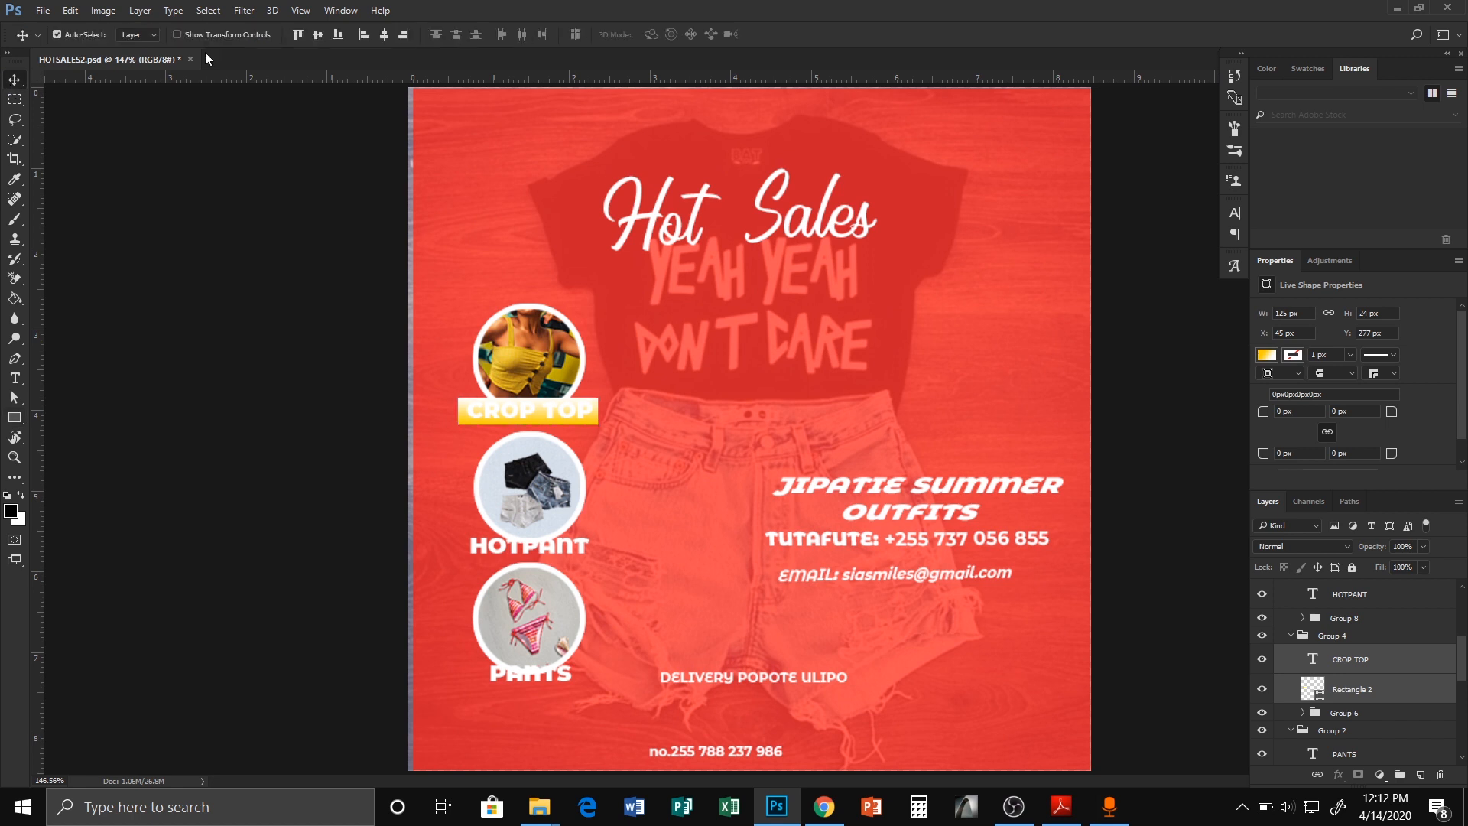
{"action": "left_click", "coordinate": [385, 36]}
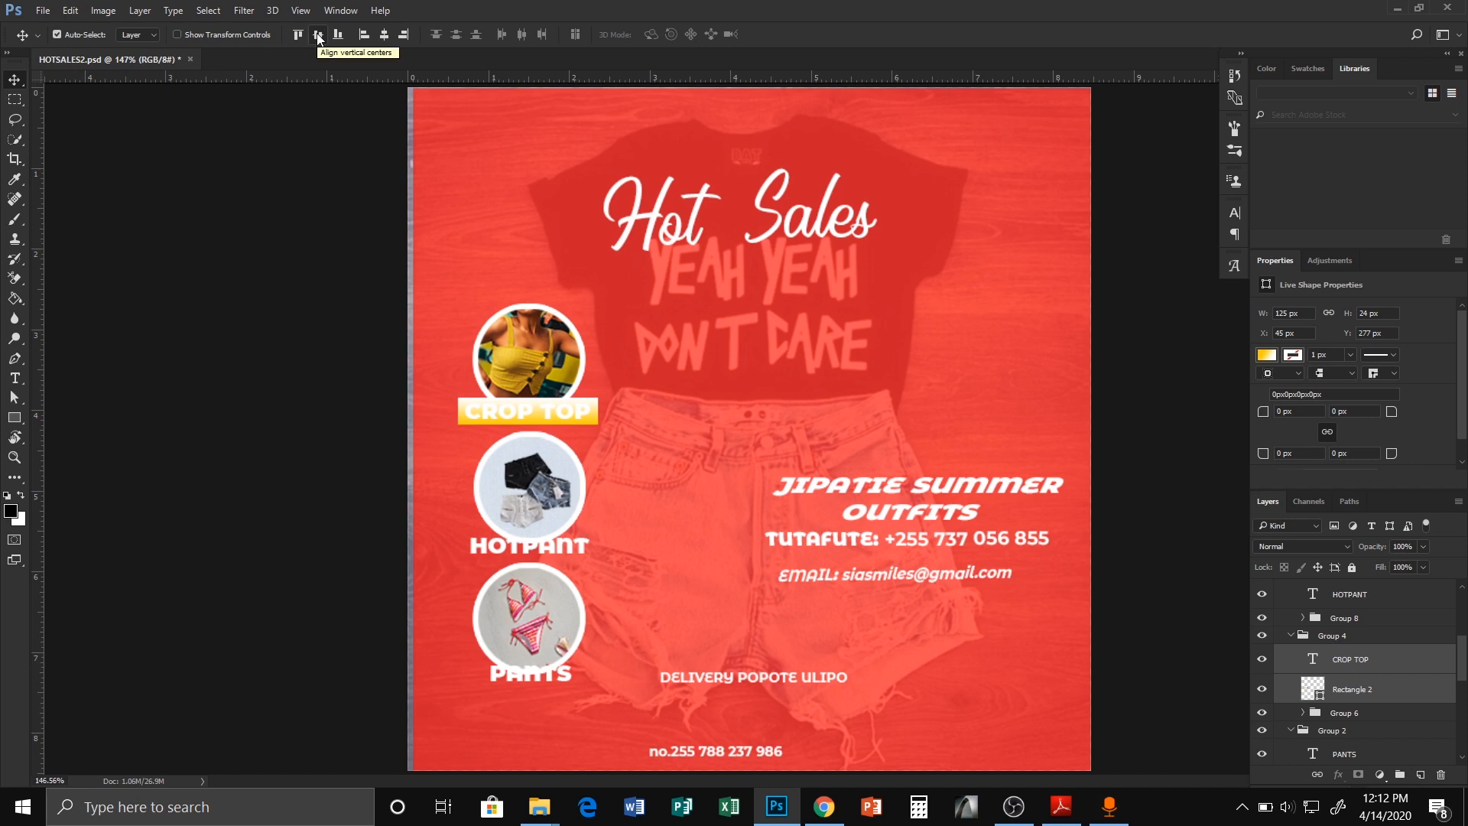
{"action": "left_click_drag", "start_coordinate": [1392, 412], "coordinate": [1406, 414]}
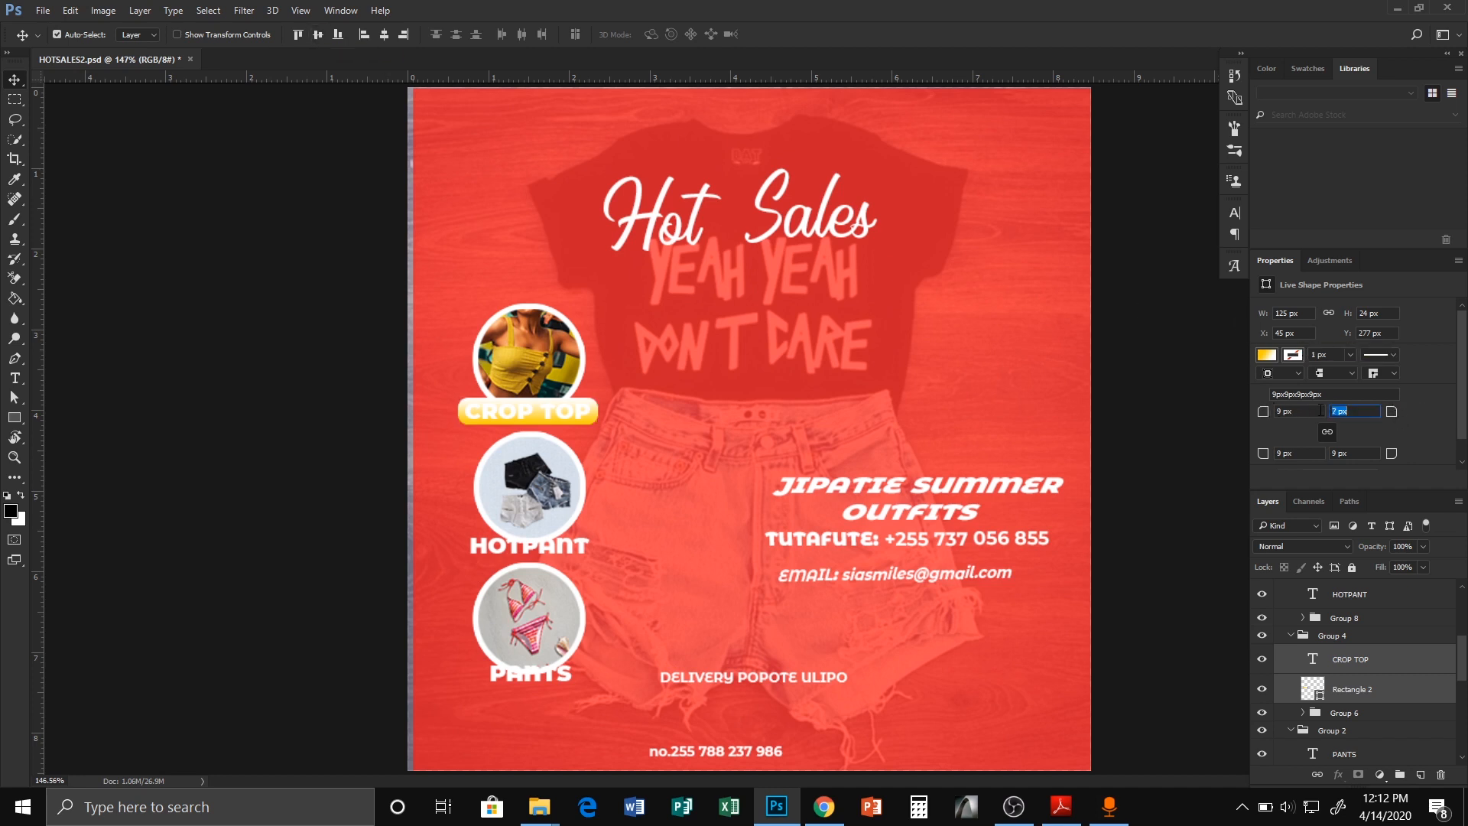
{"action": "left_click", "coordinate": [1133, 642]}
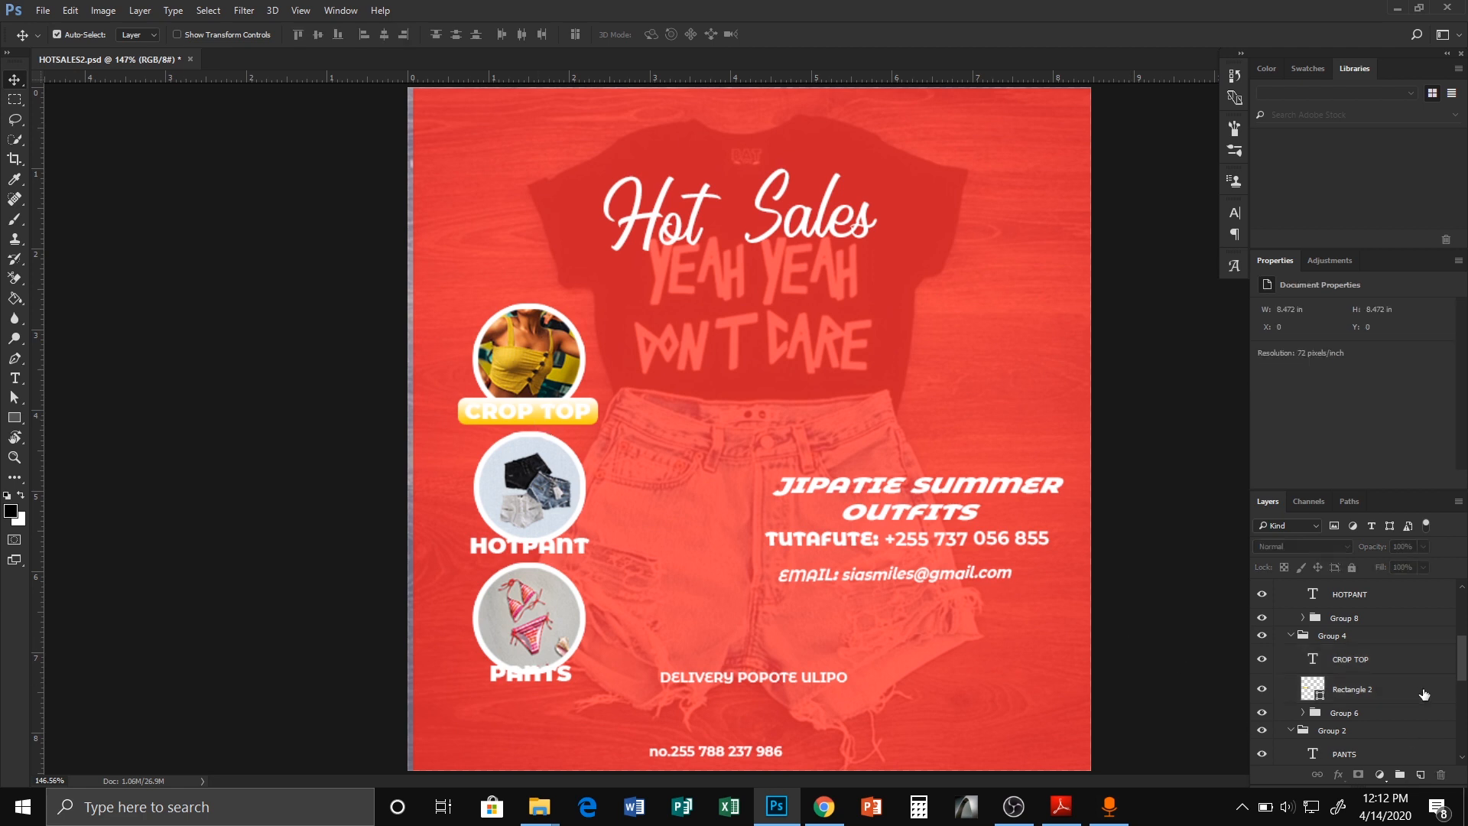
Try a solid red fill (ee4144), sampled from the poster background, on the rectangle behind CROP TOP.
{"action": "left_click", "coordinate": [1424, 694]}
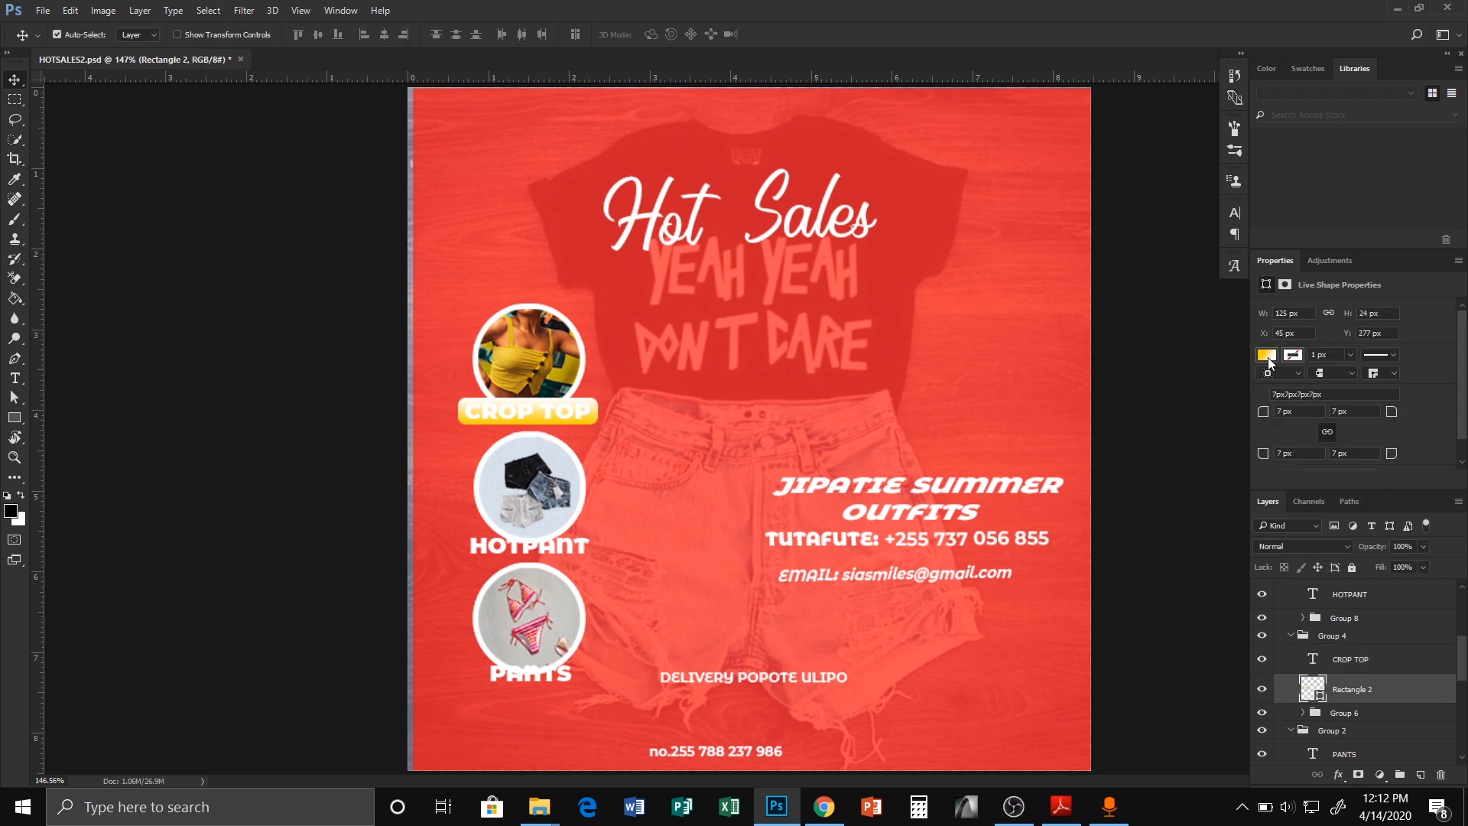
{"action": "left_click", "coordinate": [1267, 356]}
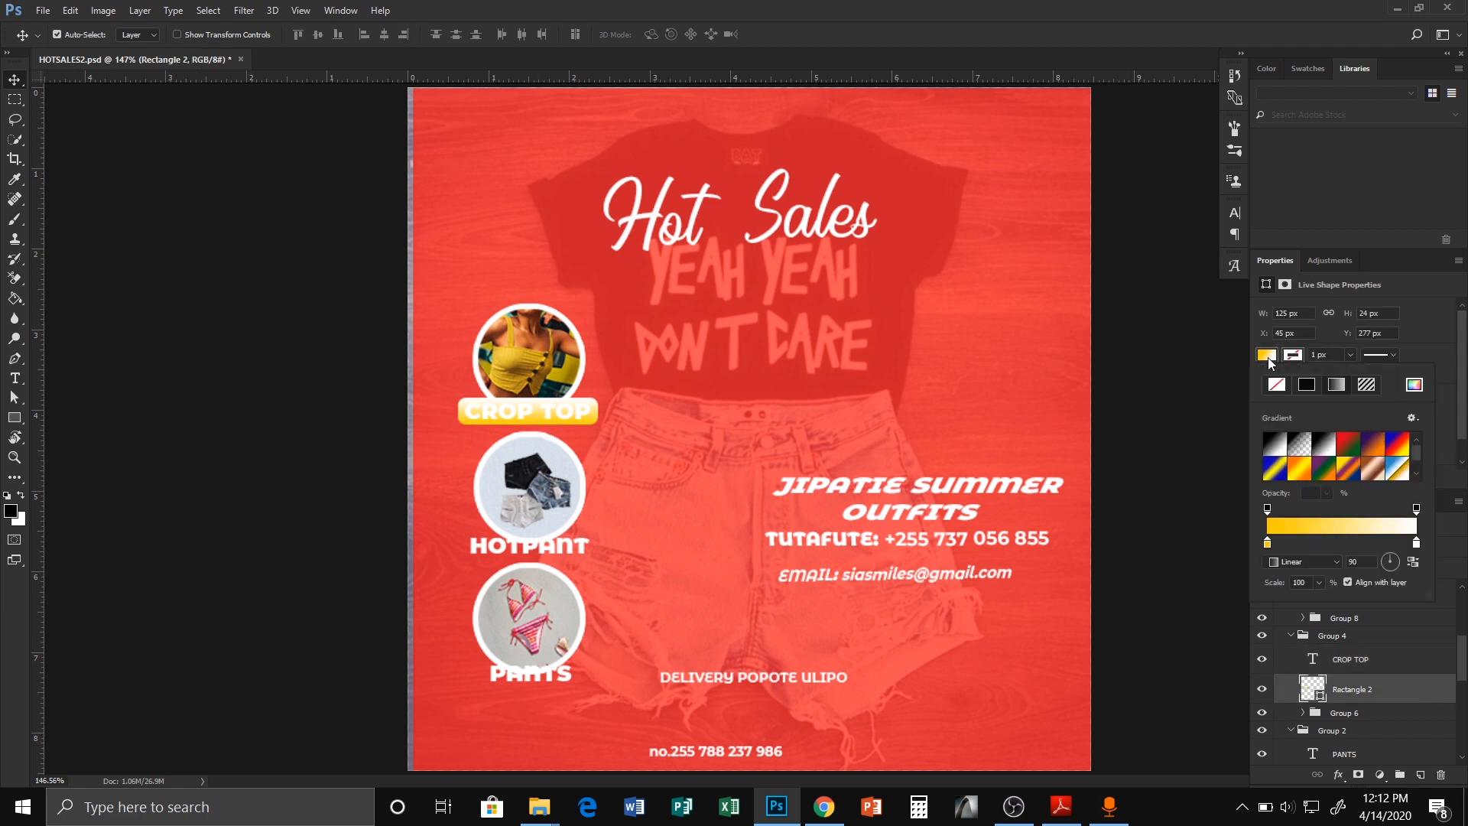
{"action": "left_click", "coordinate": [1303, 385]}
{"action": "left_click", "coordinate": [1416, 386]}
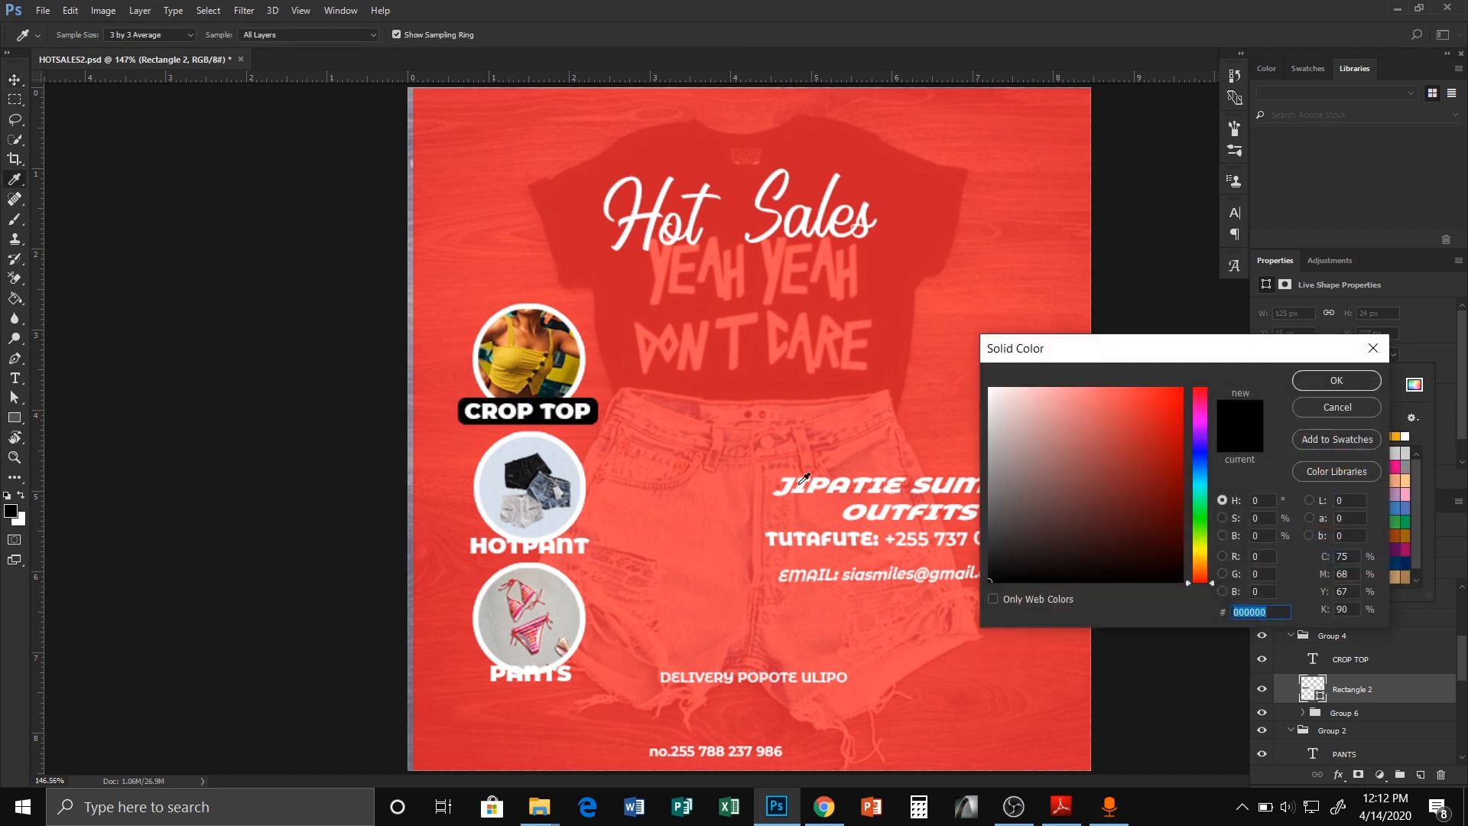
{"action": "left_click", "coordinate": [961, 293]}
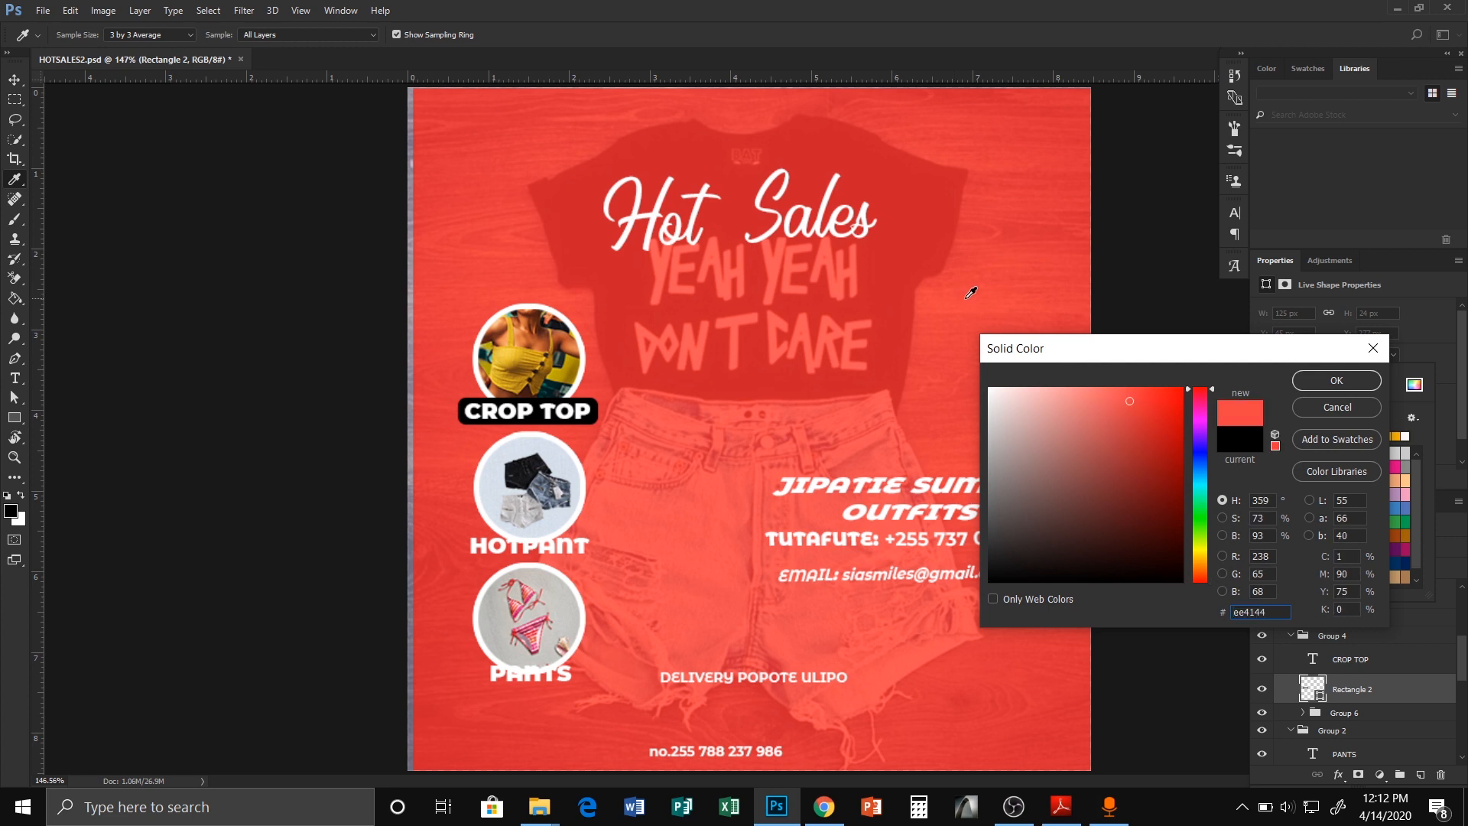
{"action": "left_click", "coordinate": [1320, 378]}
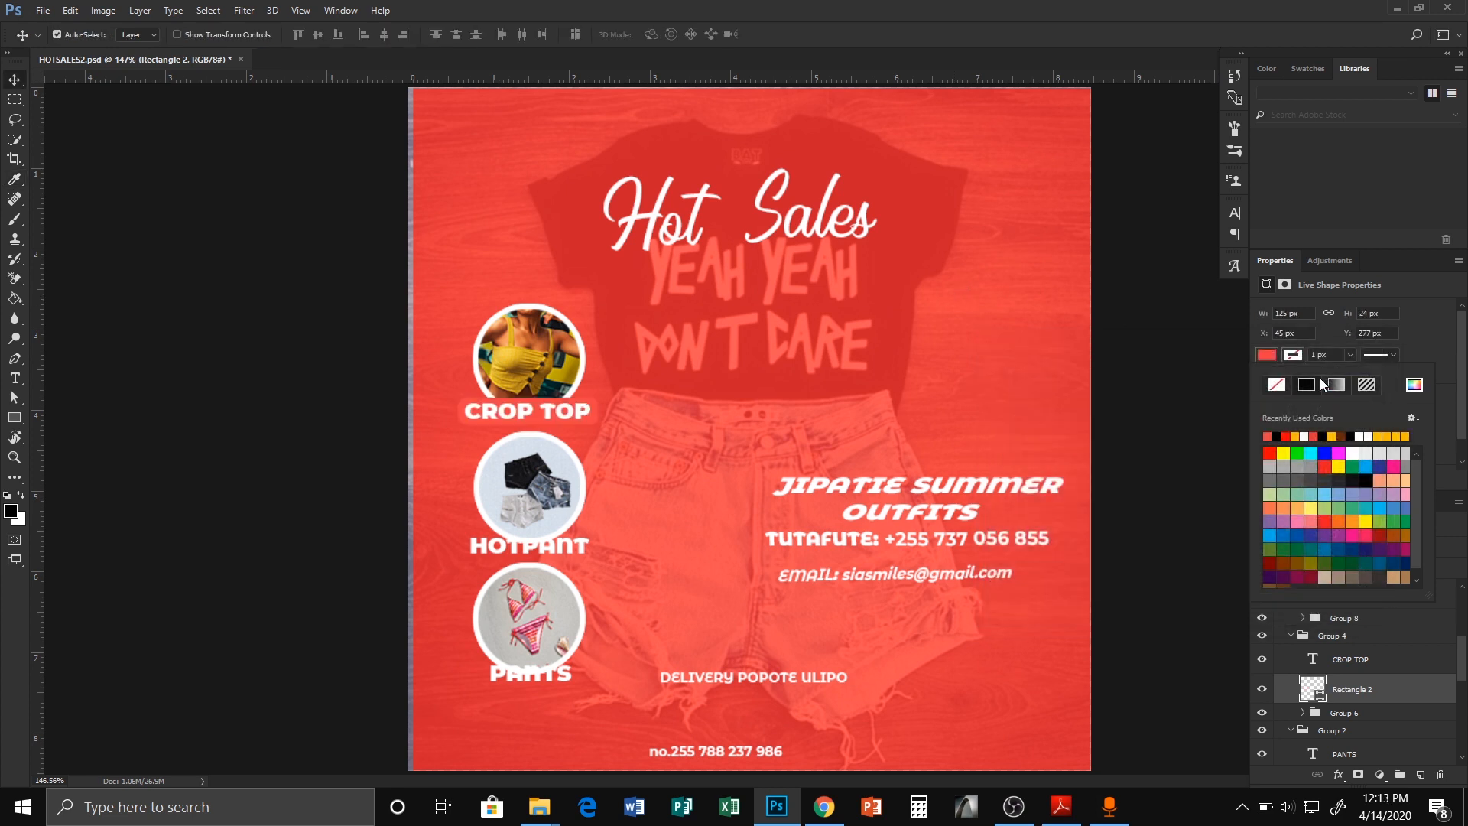
{"action": "key", "text": "ctrl+z"}
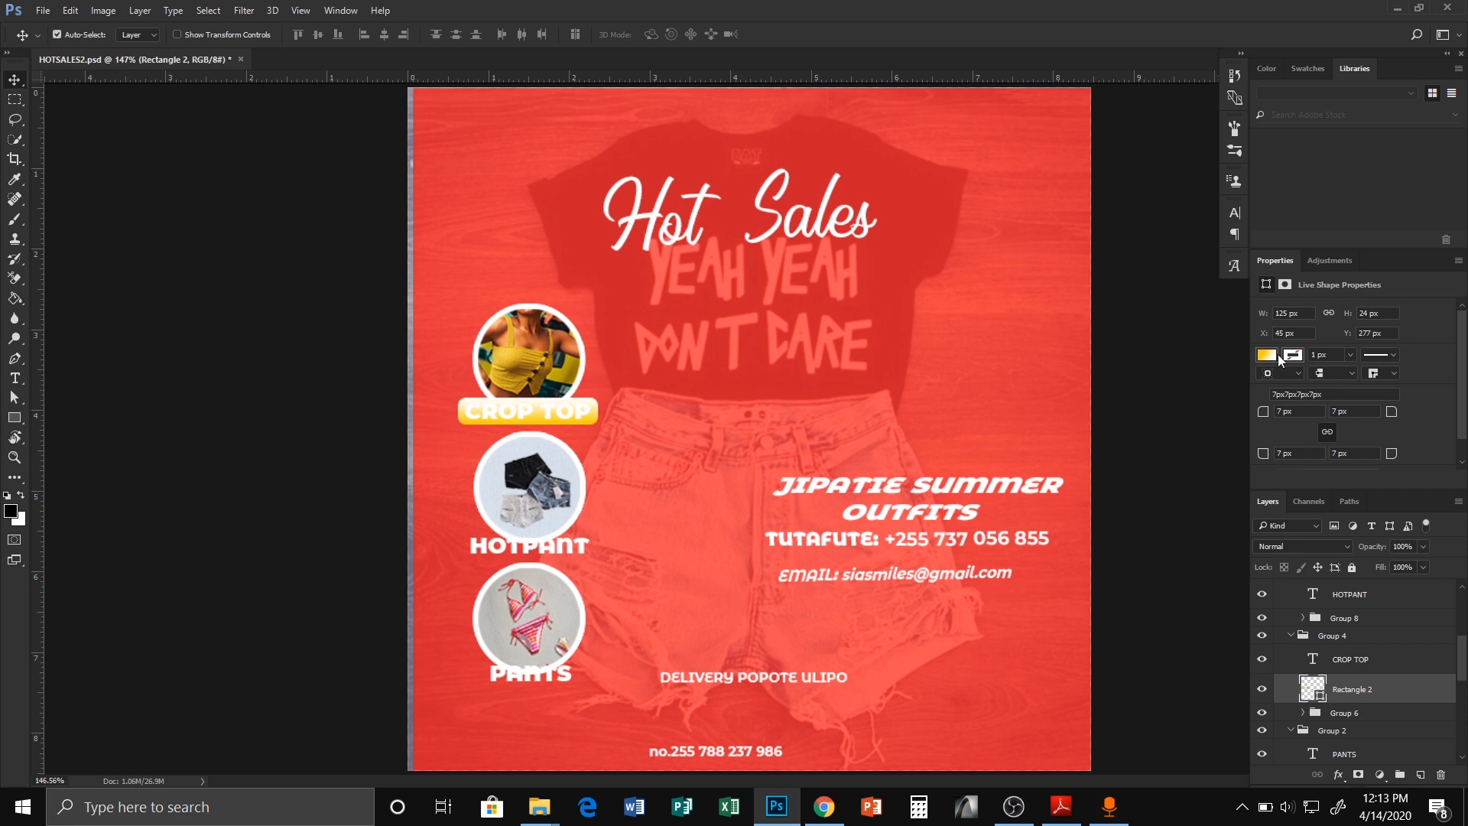
Fill the rounded rectangle behind the CROP TOP label with solid black.
{"action": "left_click", "coordinate": [1267, 355]}
{"action": "left_click", "coordinate": [1306, 384]}
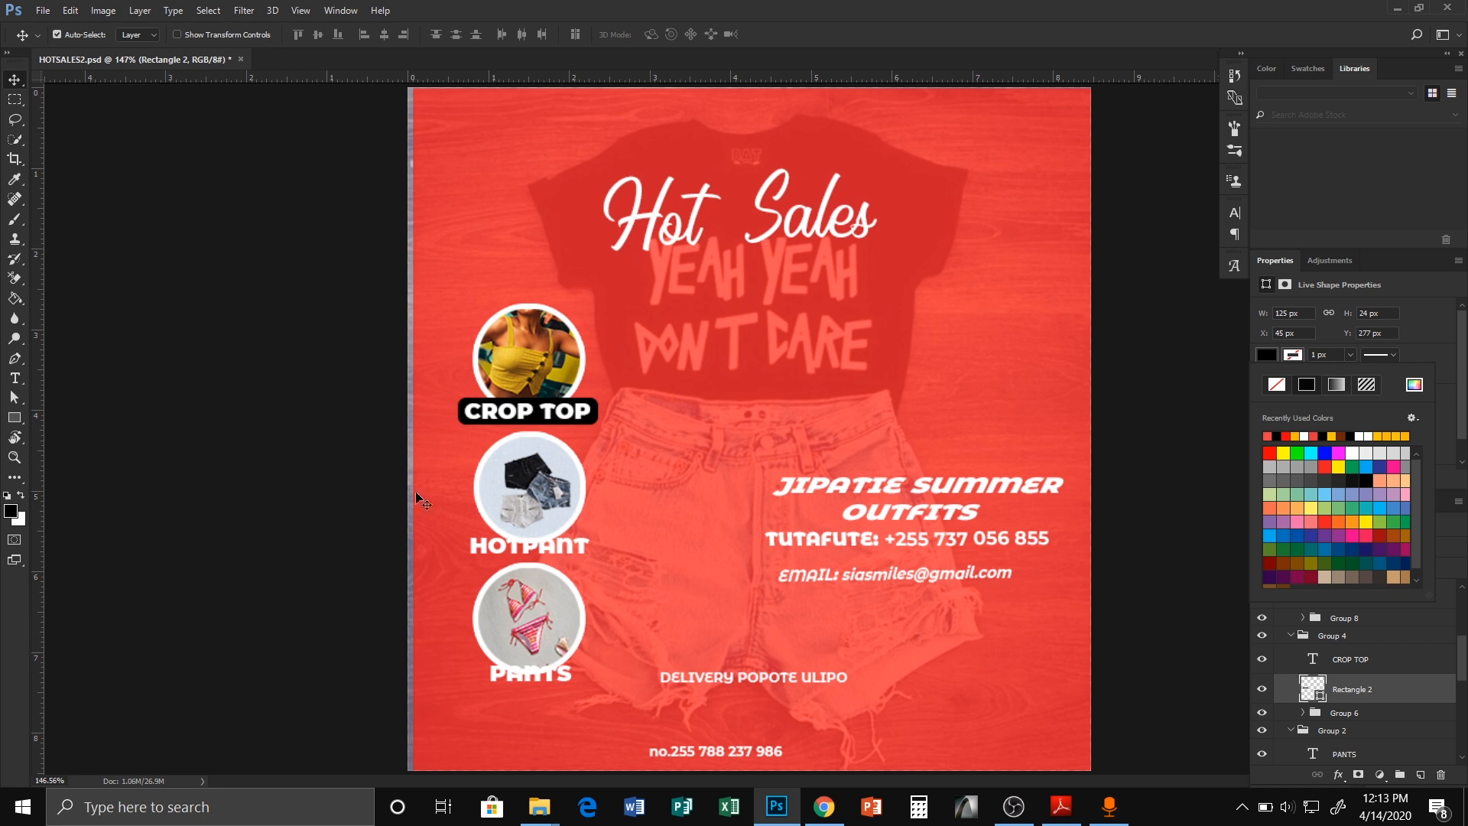
{"action": "left_click", "coordinate": [366, 488]}
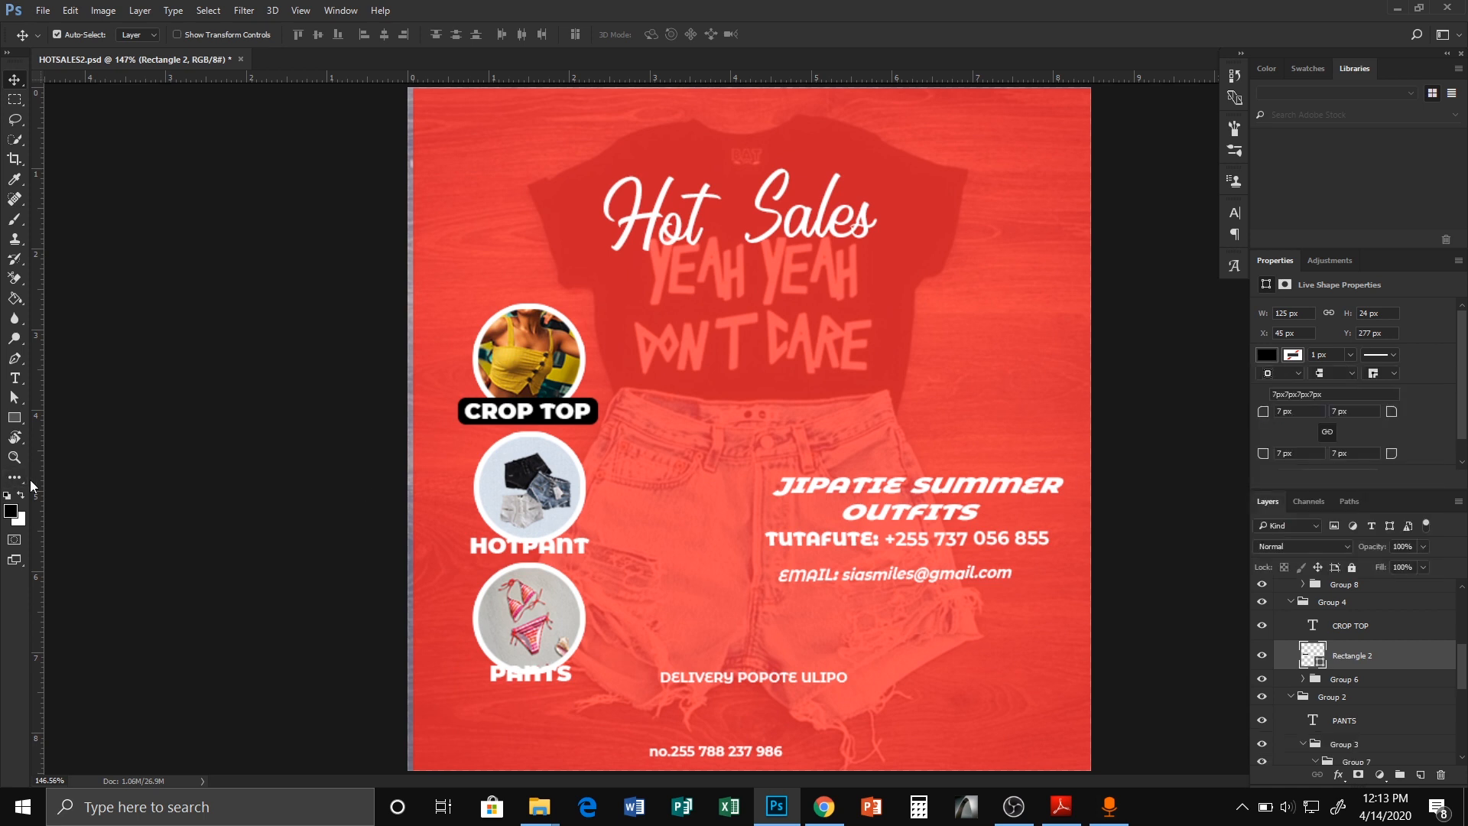
Draw black rectangles of 114 × 25 px over the HOTPANT label and 87 × 24 px over the PANTS label.
{"action": "left_click", "coordinate": [15, 417]}
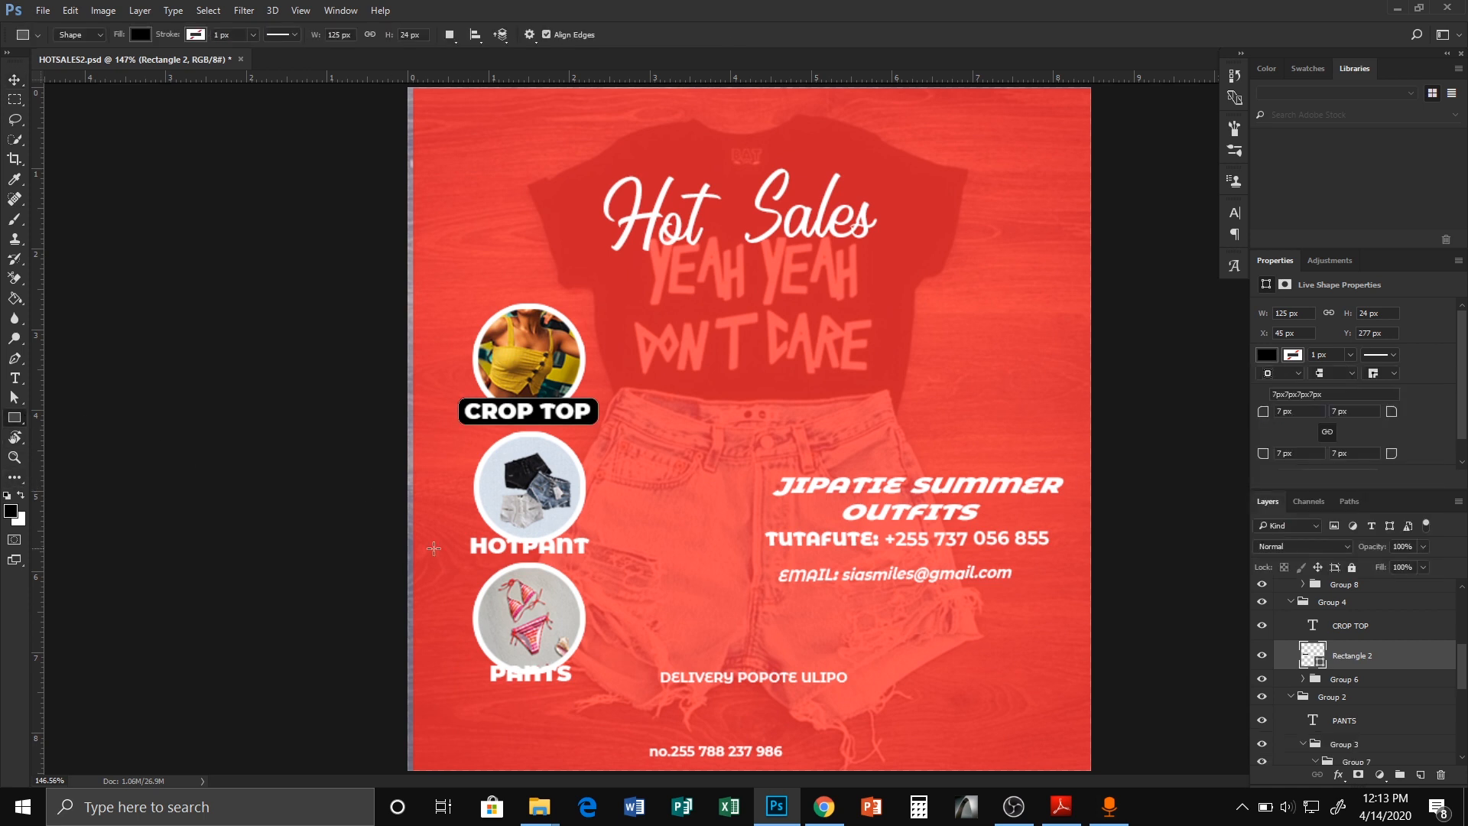
{"action": "left_click_drag", "start_coordinate": [465, 534], "coordinate": [593, 562]}
{"action": "left_click_drag", "start_coordinate": [482, 661], "coordinate": [578, 686]}
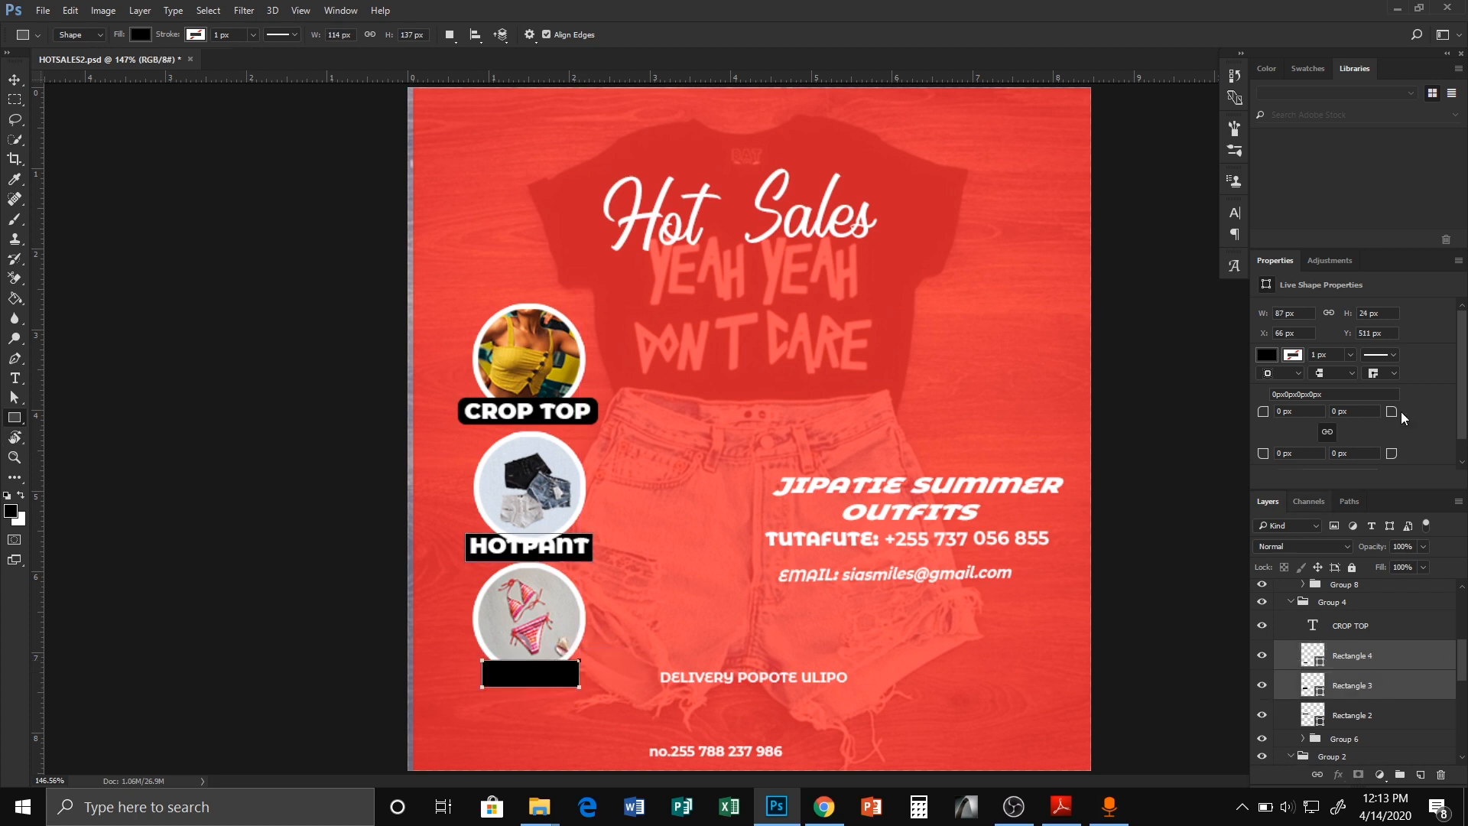
Round the corners of the HOTPANT and PANTS rectangles to 7 px.
{"action": "key", "text": "v"}
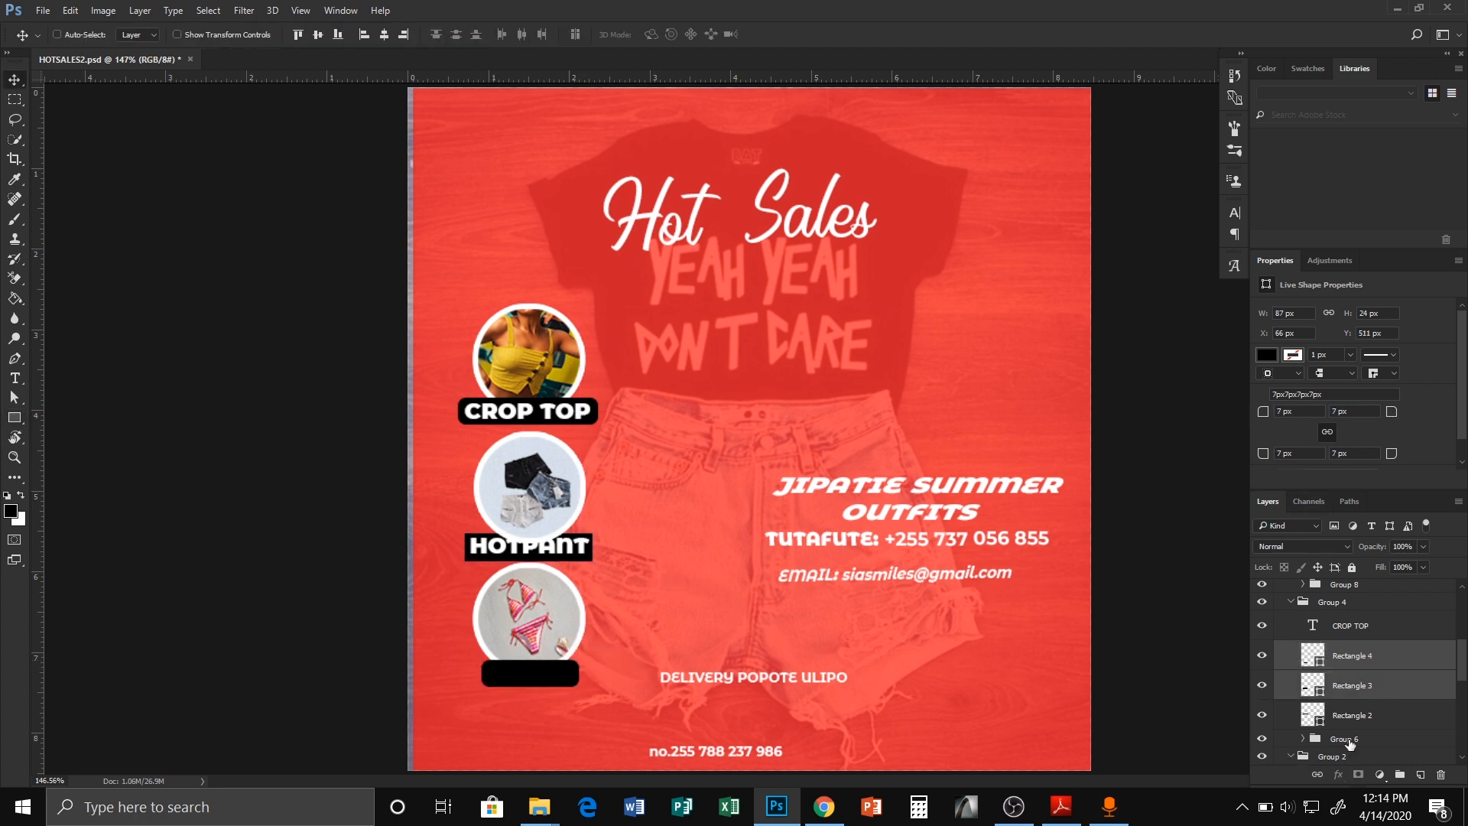
{"action": "left_click", "coordinate": [1348, 719], "text": "shift"}
{"action": "left_click_drag", "start_coordinate": [1352, 411], "coordinate": [1229, 423]}
{"action": "type", "text": "7"}
{"action": "key", "text": "Return"}
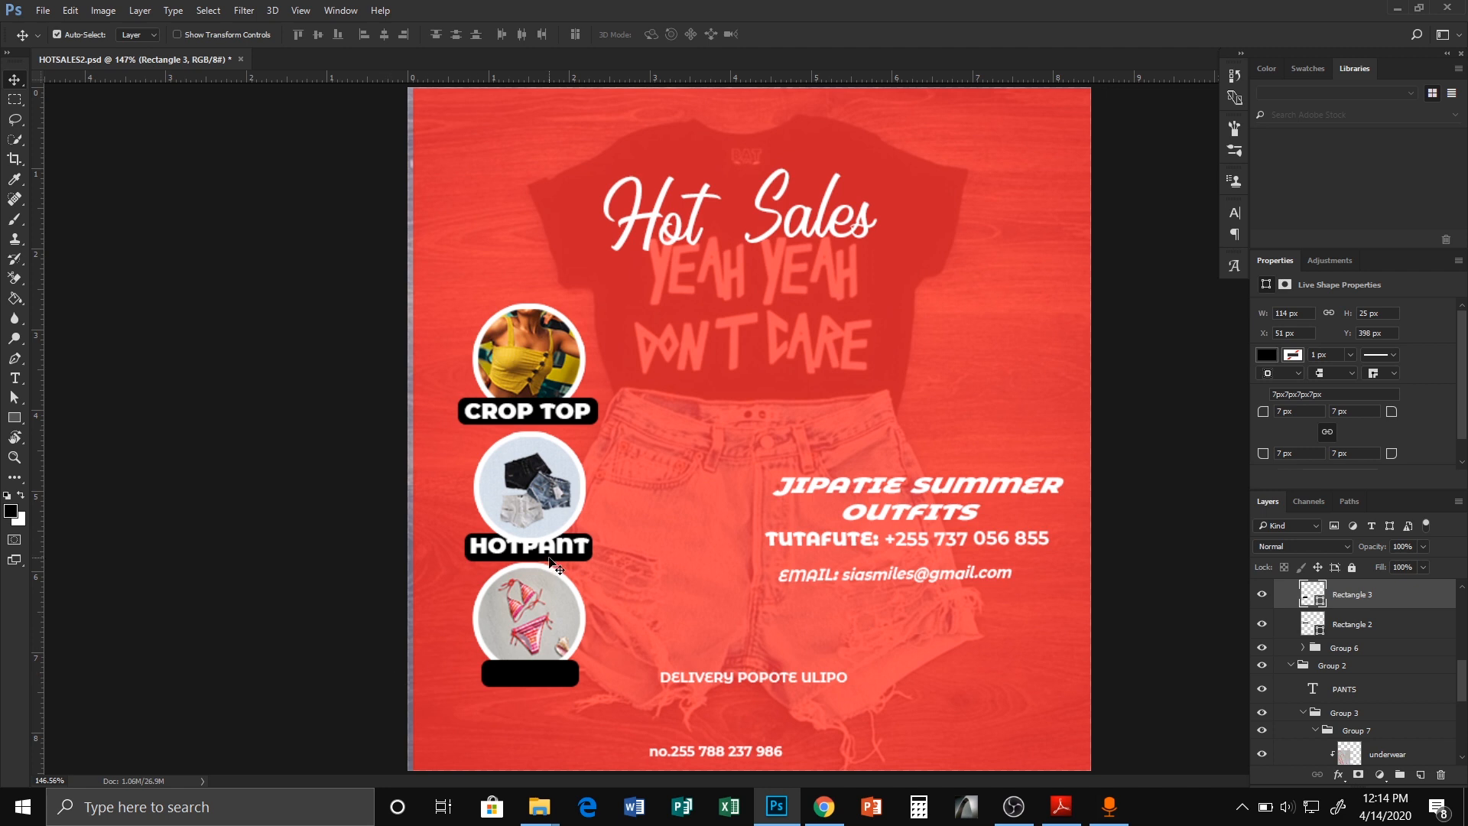
Place the new rectangle layers directly beneath the HOTPANT and PANTS text layers in their respective groups.
{"action": "left_click_drag", "start_coordinate": [1411, 593], "coordinate": [1411, 687]}
{"action": "left_click_drag", "start_coordinate": [1409, 699], "coordinate": [1409, 743]}
{"action": "left_click_drag", "start_coordinate": [1407, 655], "coordinate": [1386, 759]}
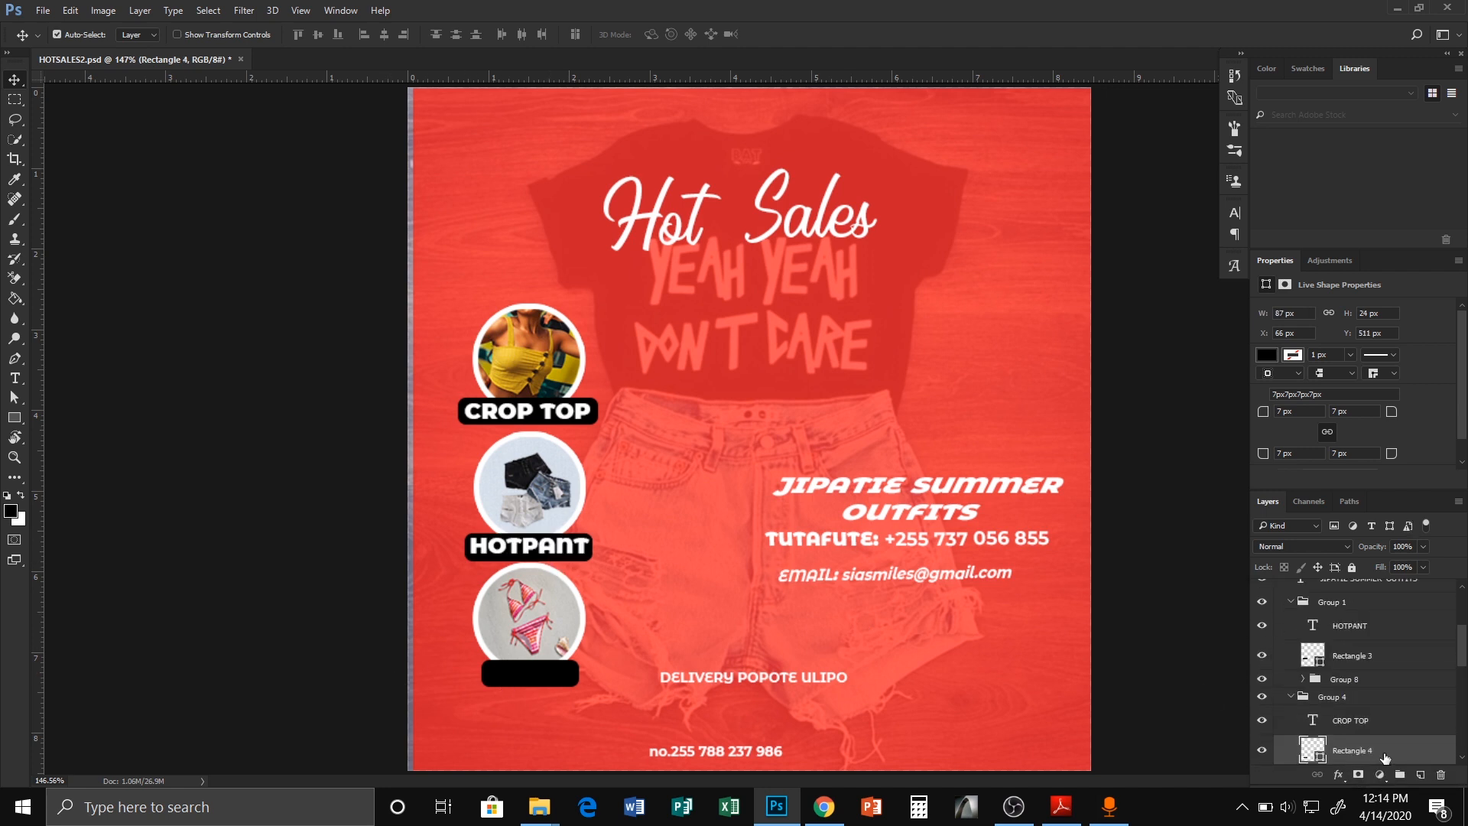
{"action": "scroll", "coordinate": [1385, 750], "scroll_direction": "down", "scroll_amount": 3}
{"action": "left_click_drag", "start_coordinate": [1376, 601], "coordinate": [1369, 708]}
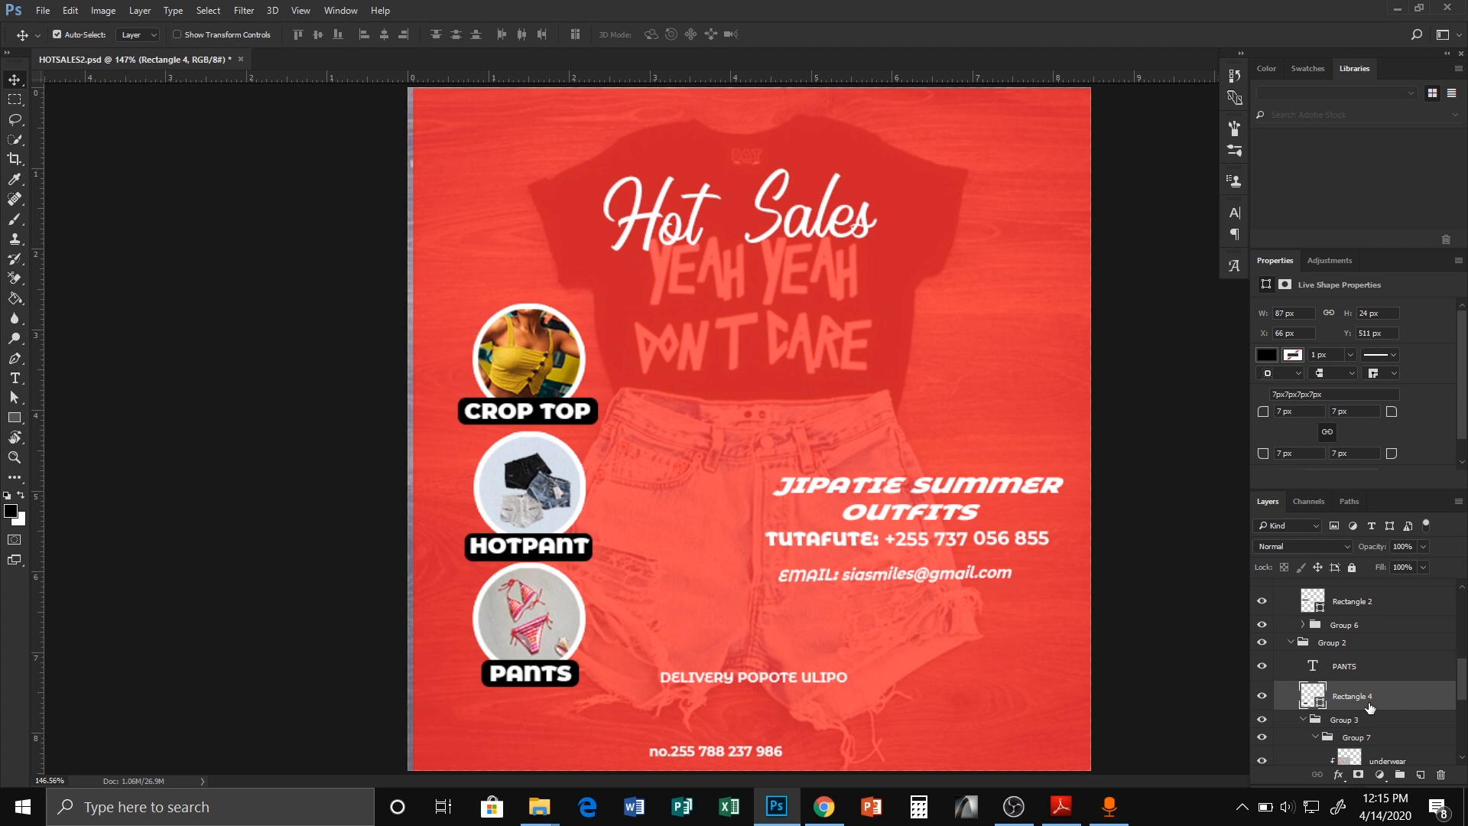
Centre the PANTS and HOTPANT labels horizontally on their black rectangles.
{"action": "left_click", "coordinate": [1362, 670], "text": "shift"}
{"action": "left_click", "coordinate": [384, 34]}
{"action": "left_click", "coordinate": [535, 555]}
{"action": "scroll", "coordinate": [1358, 665], "scroll_direction": "up", "scroll_amount": 2}
{"action": "left_click", "coordinate": [1355, 658], "text": "shift"}
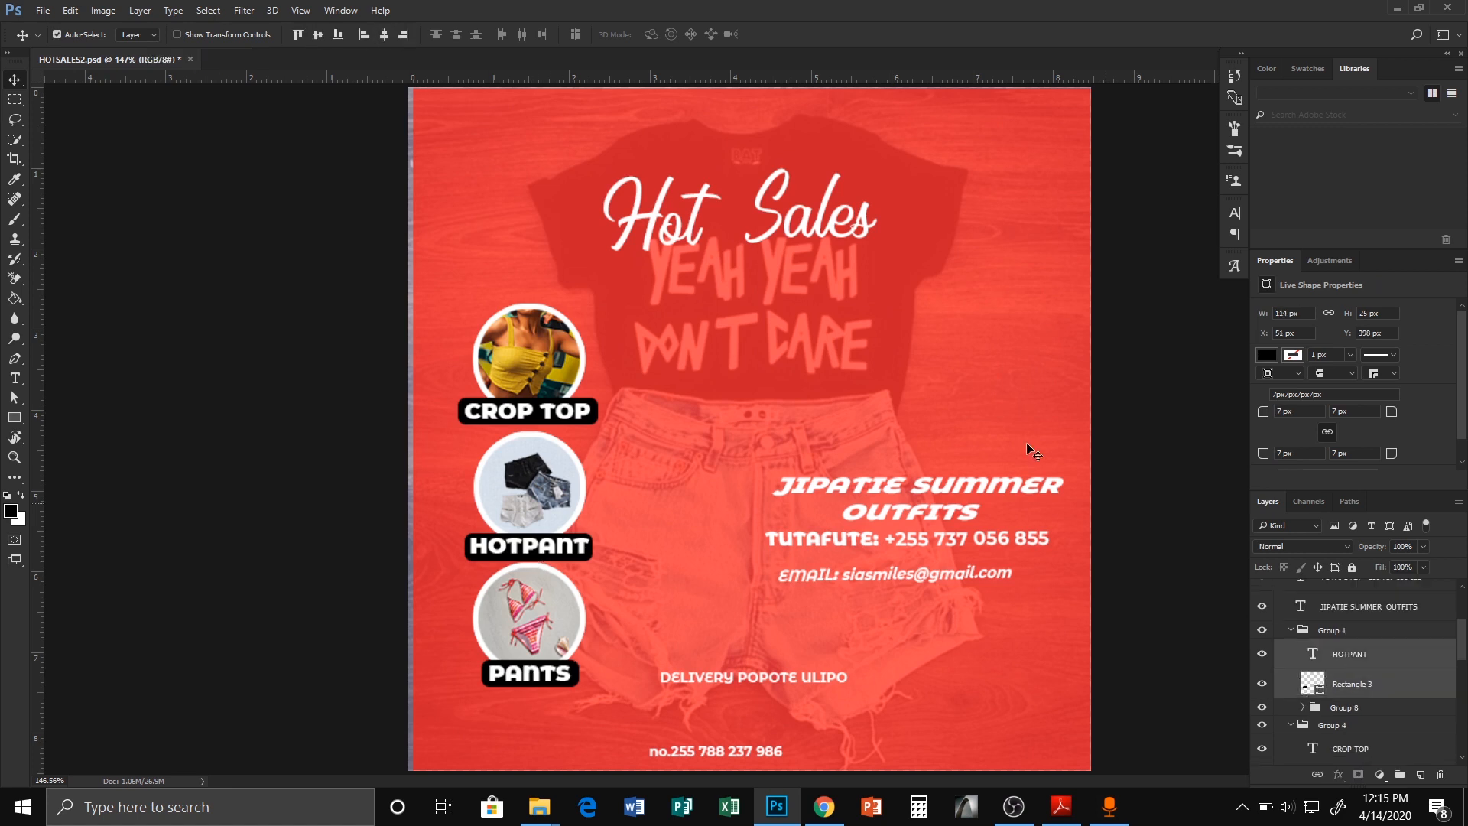
{"action": "left_click", "coordinate": [1049, 635]}
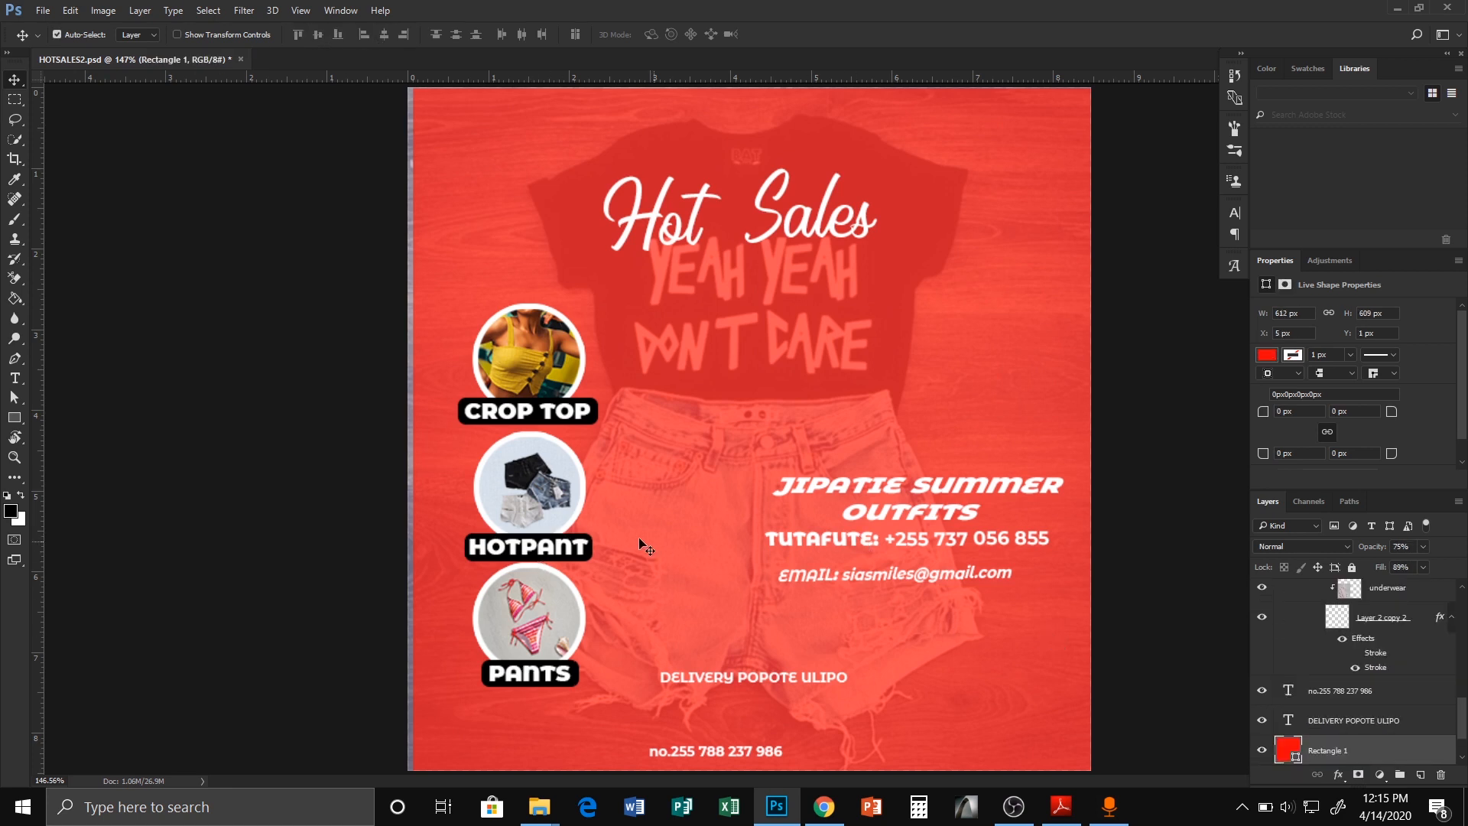
Reduce the font size of the HOTPANT, CROP TOP and PANTS labels to 17 pt.
{"action": "left_click", "coordinate": [540, 554]}
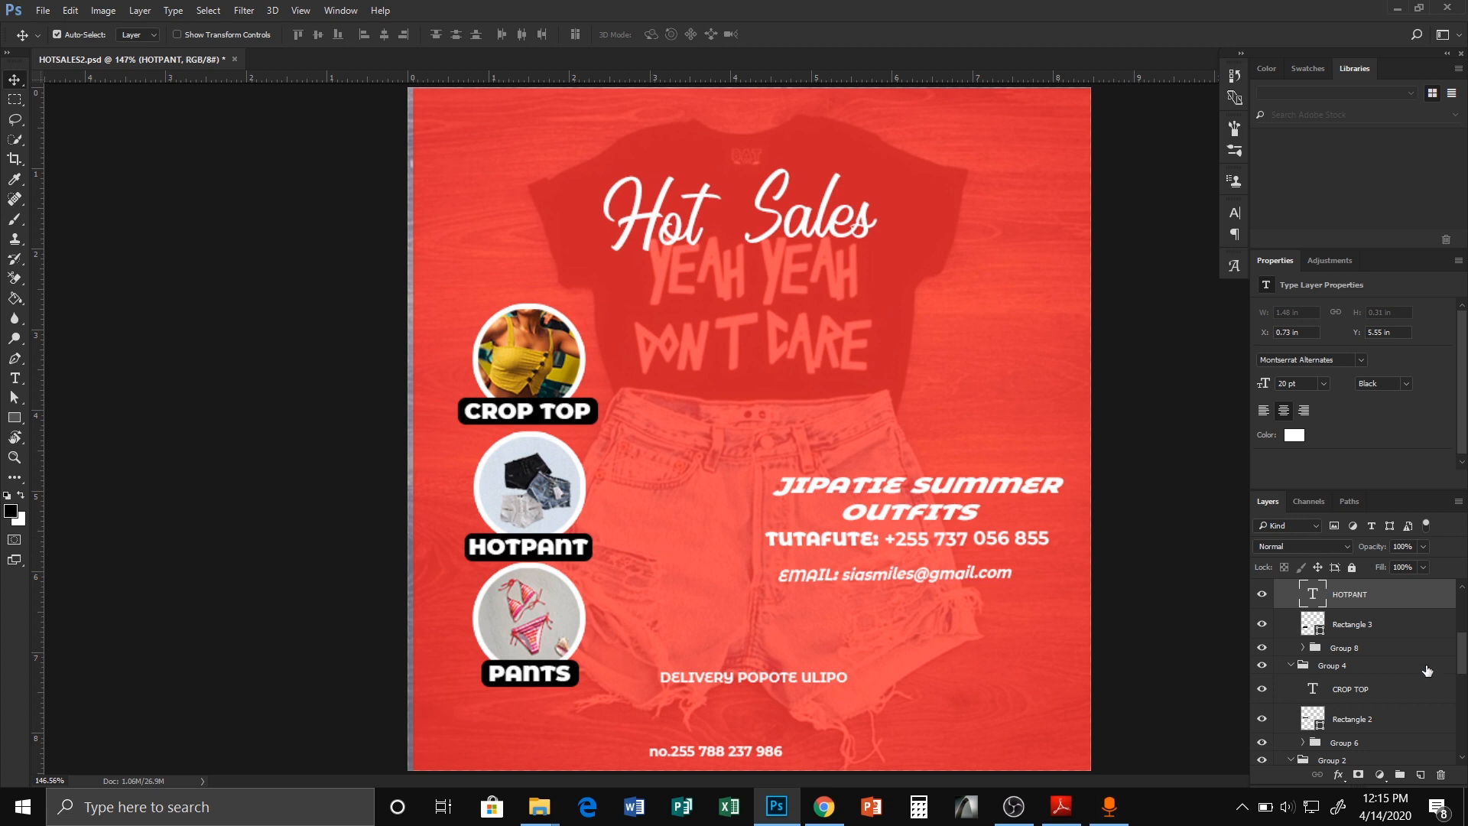
{"action": "left_click", "coordinate": [1355, 689], "text": "ctrl"}
{"action": "scroll", "coordinate": [1357, 691], "scroll_direction": "down", "scroll_amount": 3}
{"action": "left_click", "coordinate": [1364, 700], "text": "ctrl"}
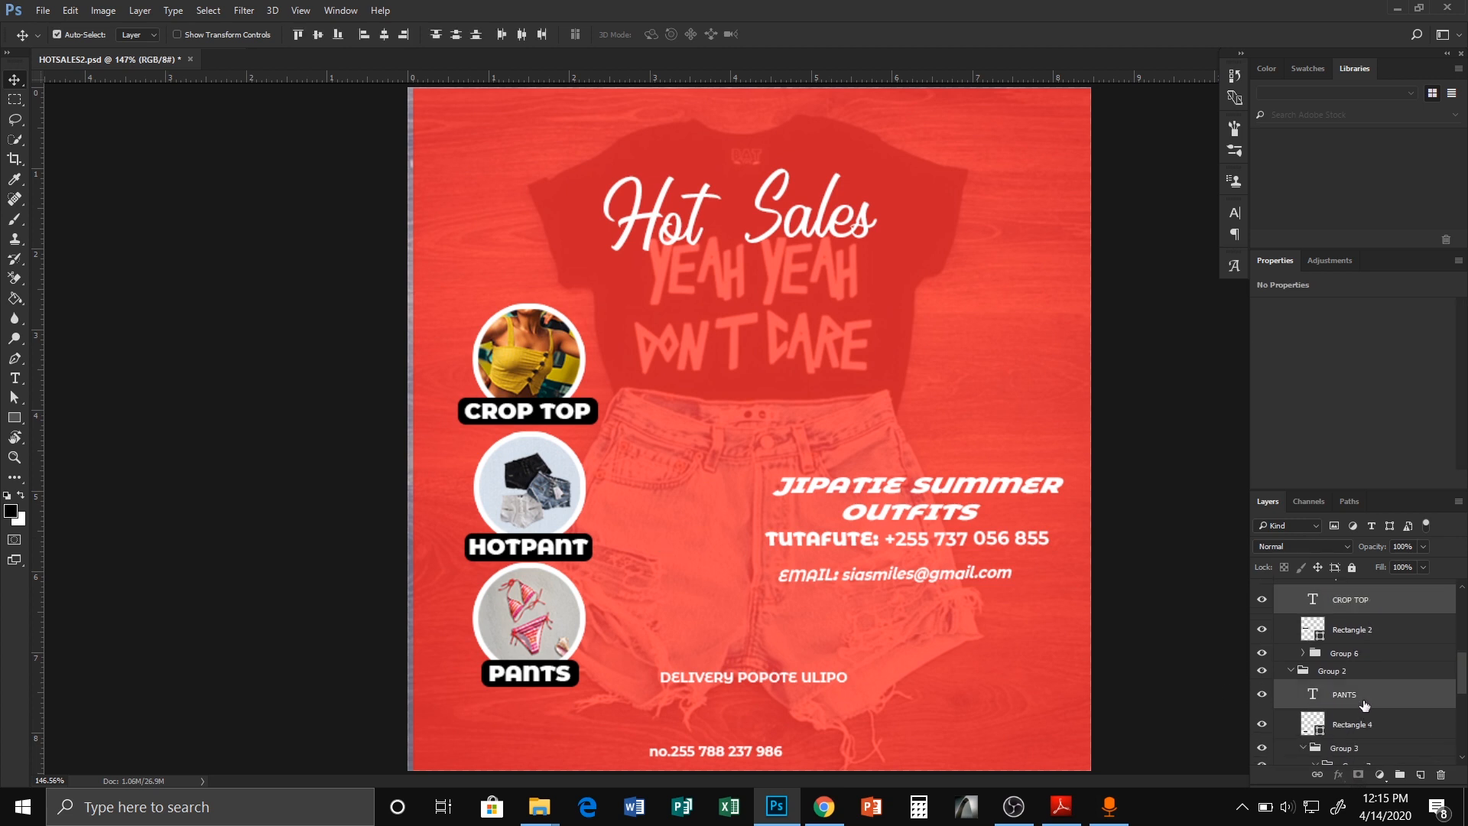
{"action": "key", "text": "t"}
{"action": "left_click", "coordinate": [275, 36]}
{"action": "left_click_drag", "start_coordinate": [276, 36], "coordinate": [283, 36]}
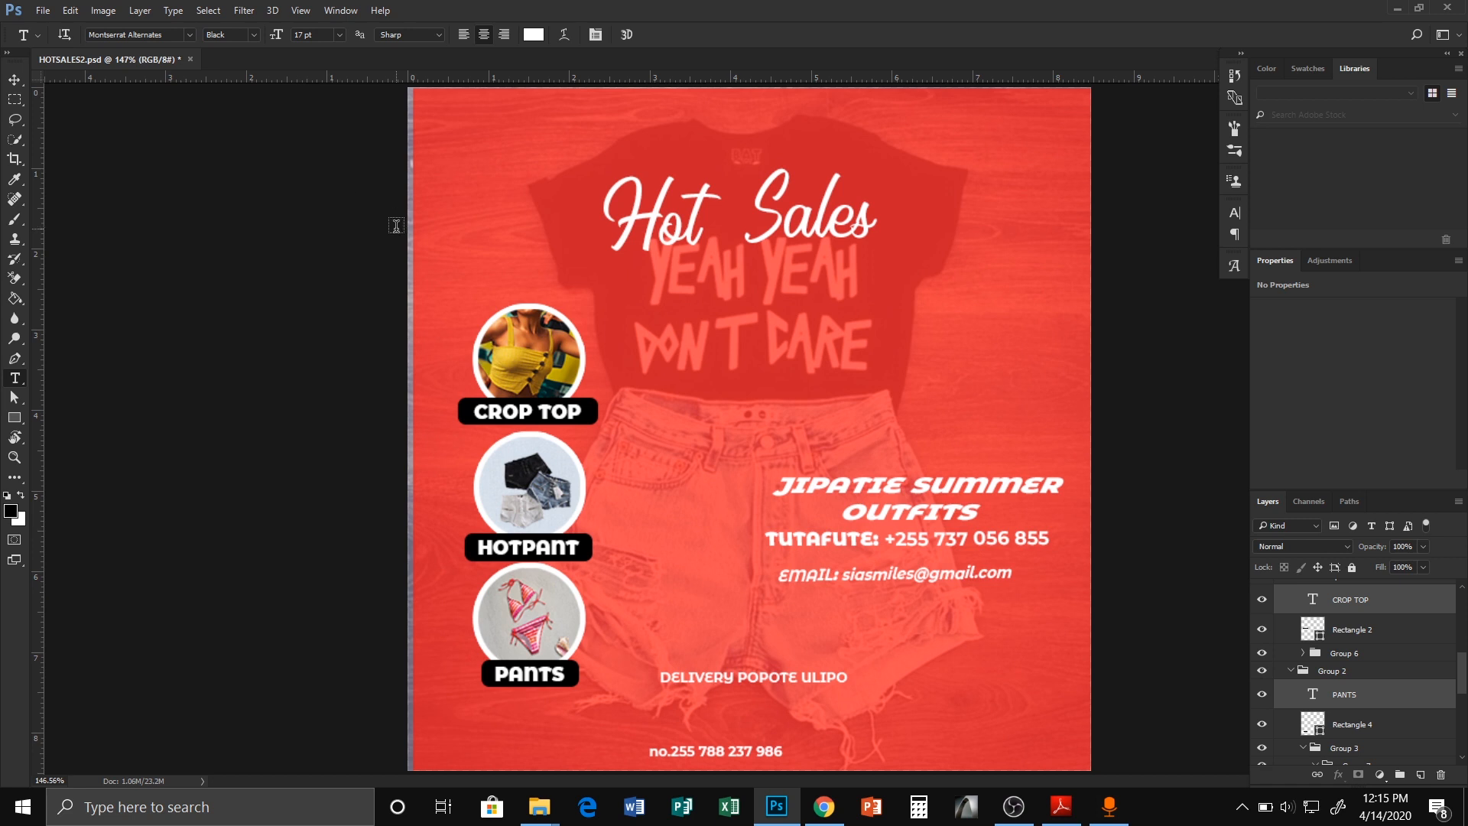
Change the three product labels to a lighter Montserrat Alternates font weight.
{"action": "left_click", "coordinate": [253, 36]}
{"action": "left_click", "coordinate": [235, 197]}
{"action": "key", "text": "v"}
{"action": "left_click", "coordinate": [272, 385]}
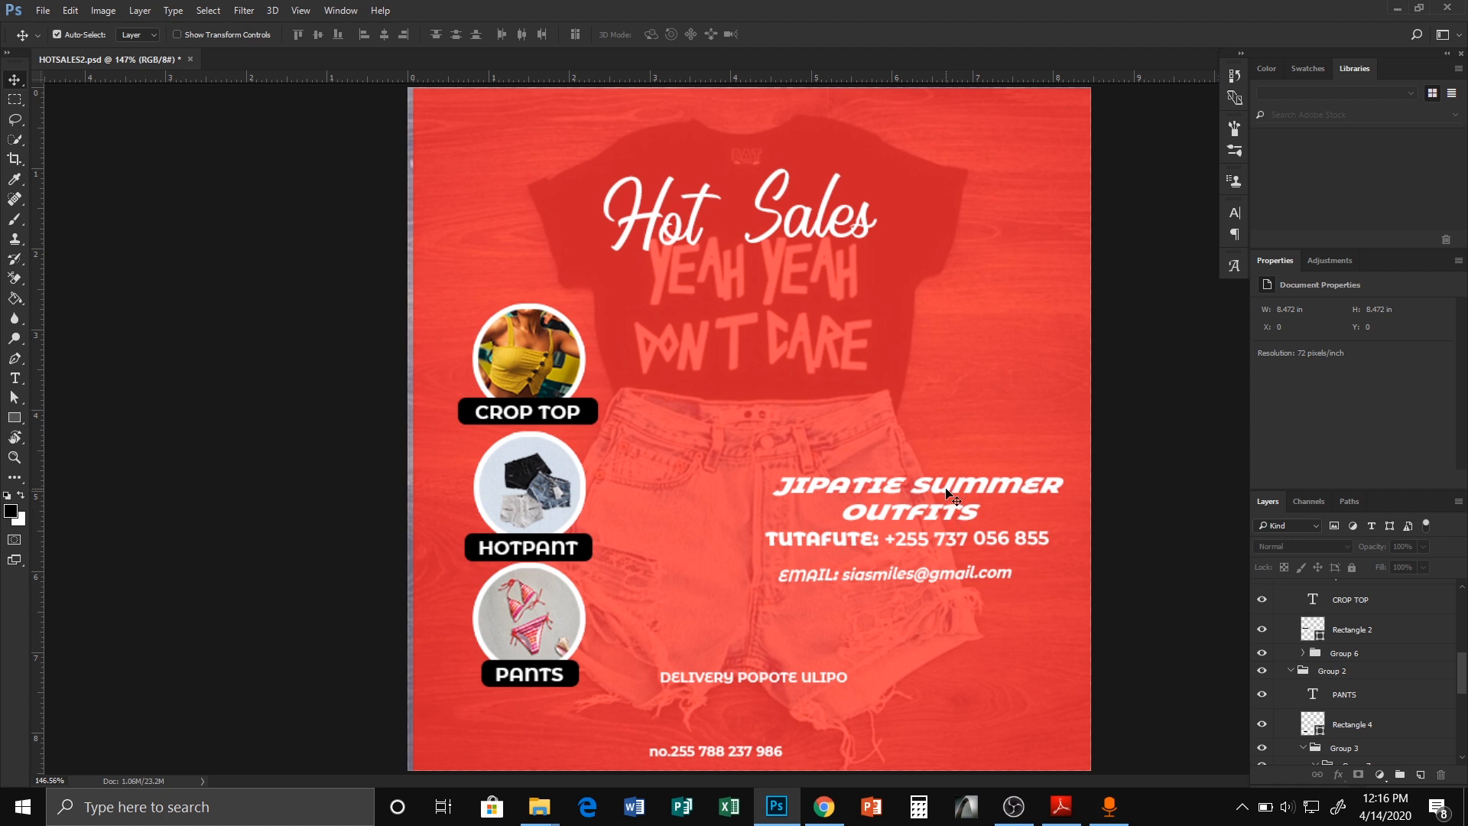
Copy the slanted JIPATIE SUMMER OUTFITS text into a new straight text layer higher up, over the shirt's lower edge.
{"action": "double_click", "coordinate": [944, 509]}
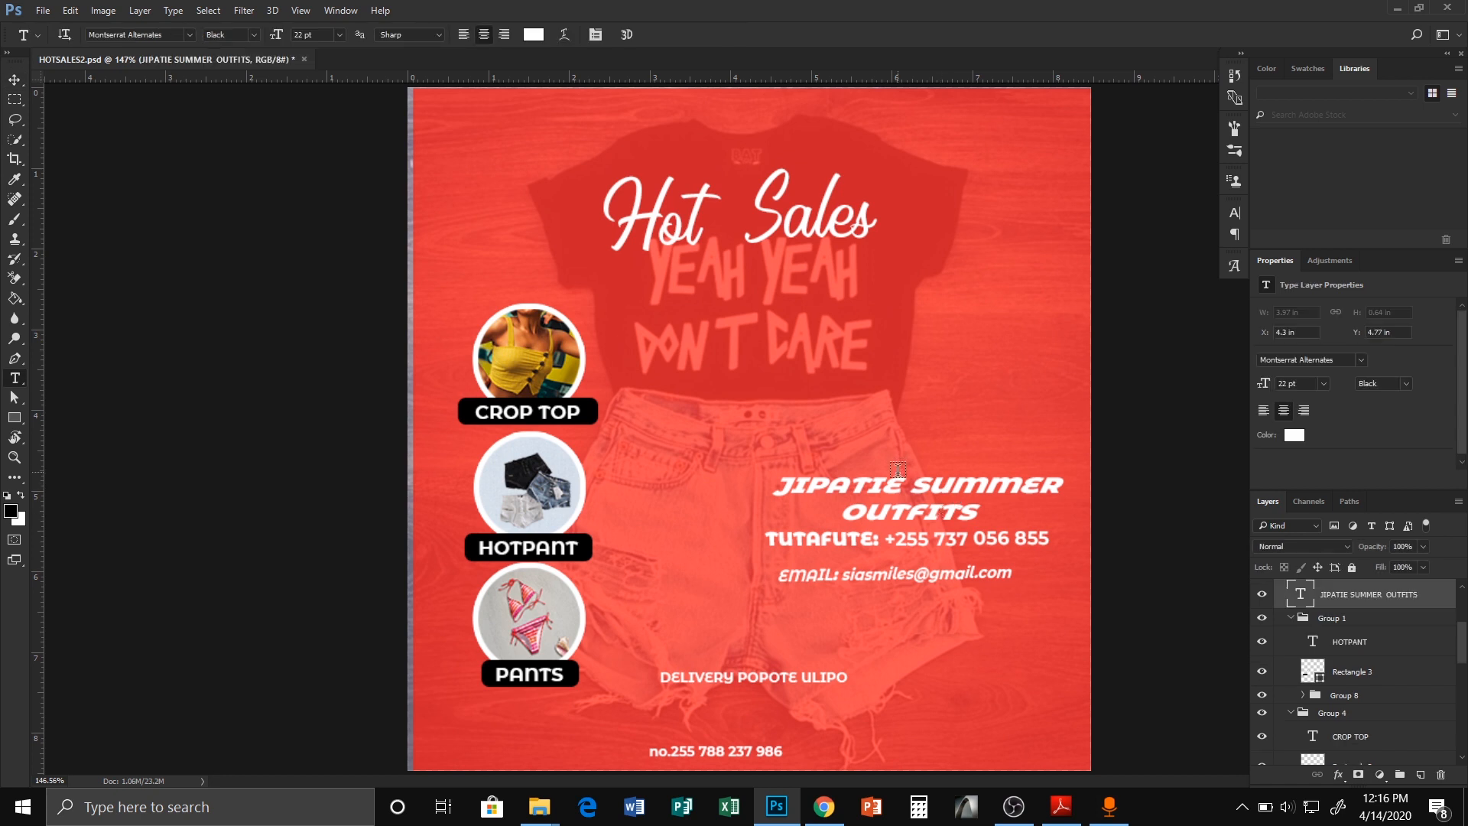
{"action": "left_click", "coordinate": [906, 508]}
{"action": "key", "text": "ctrl+a"}
{"action": "key", "text": "ctrl+c"}
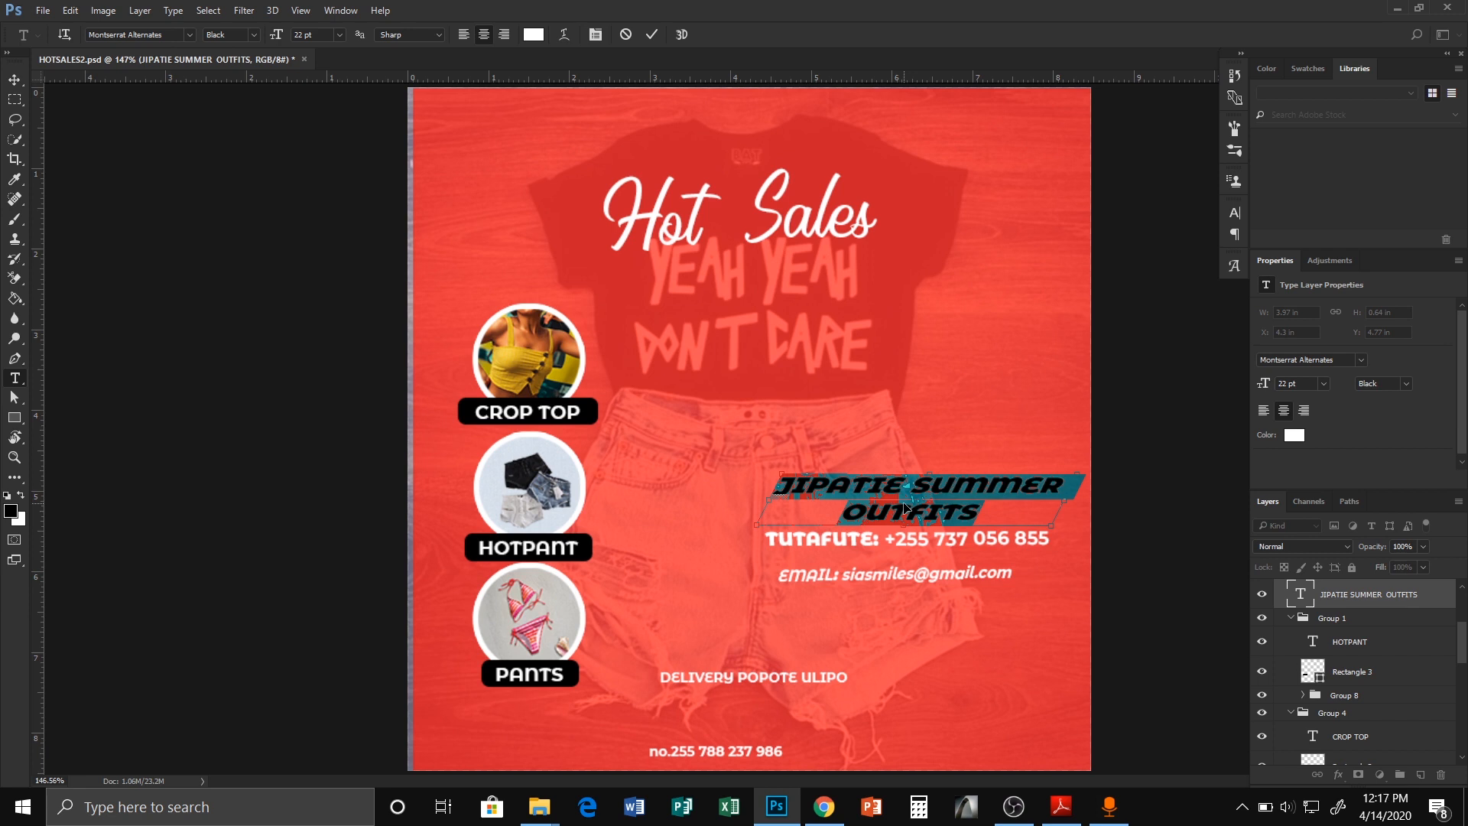
{"action": "left_click", "coordinate": [836, 410]}
{"action": "left_click", "coordinate": [833, 380]}
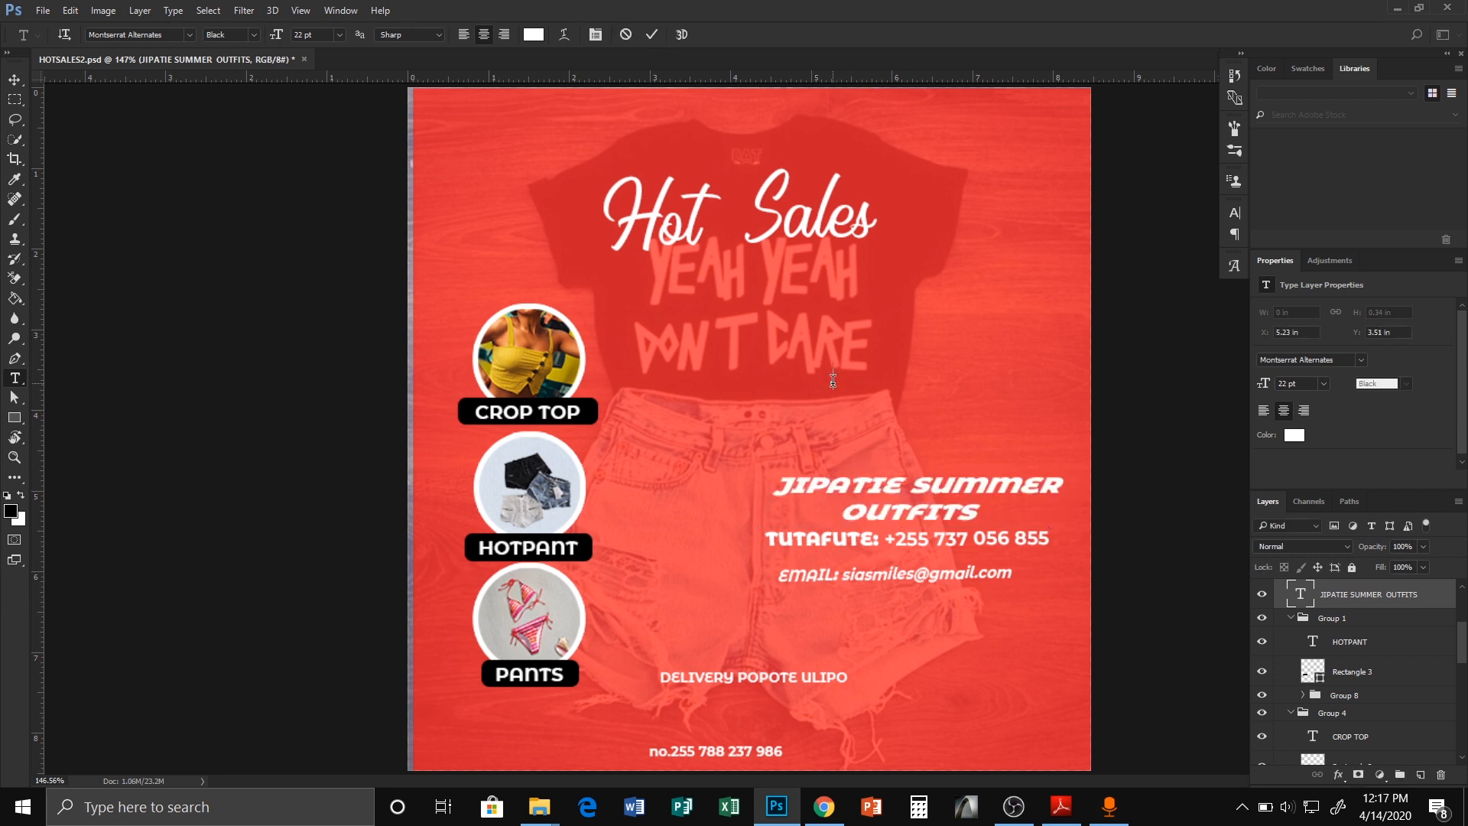
{"action": "key", "text": "ctrl+v"}
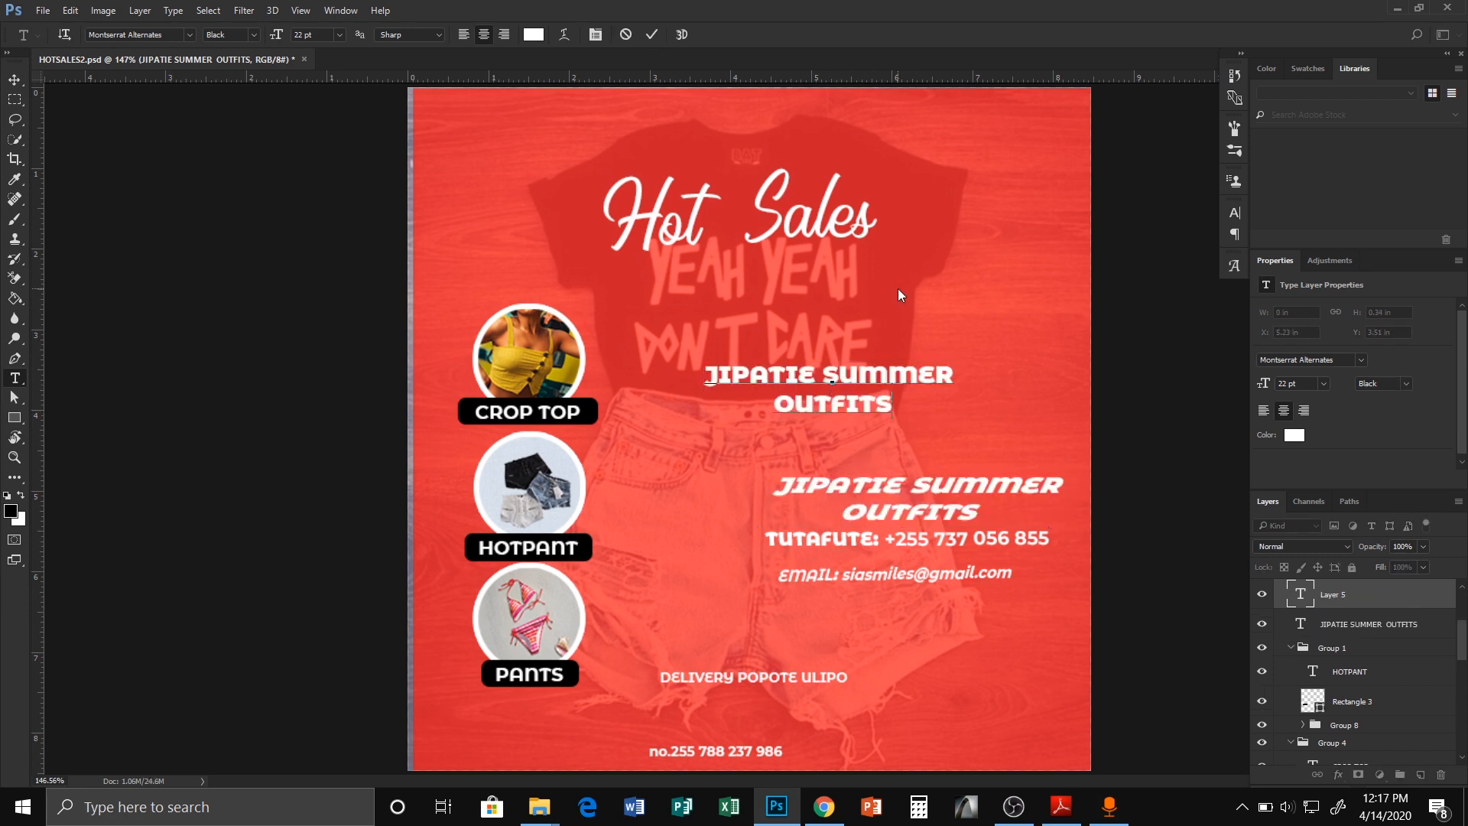
{"action": "left_click", "coordinate": [898, 287]}
{"action": "key", "text": "b"}
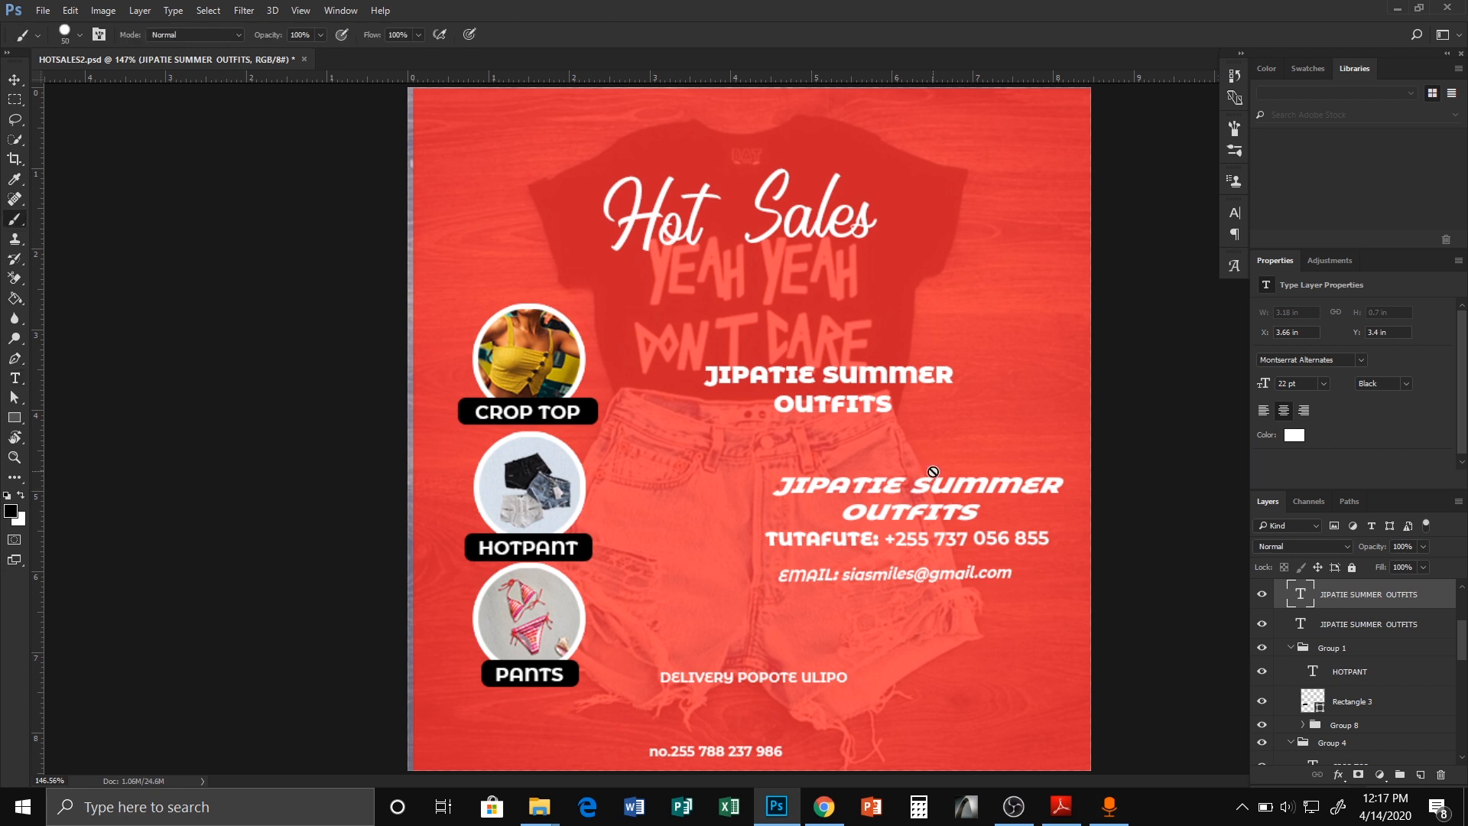
Delete the slanted original JIPATIE SUMMER OUTFITS heading and move the phone and e-mail lines up beneath the straight copy.
{"action": "key", "text": "v"}
{"action": "left_click", "coordinate": [945, 492]}
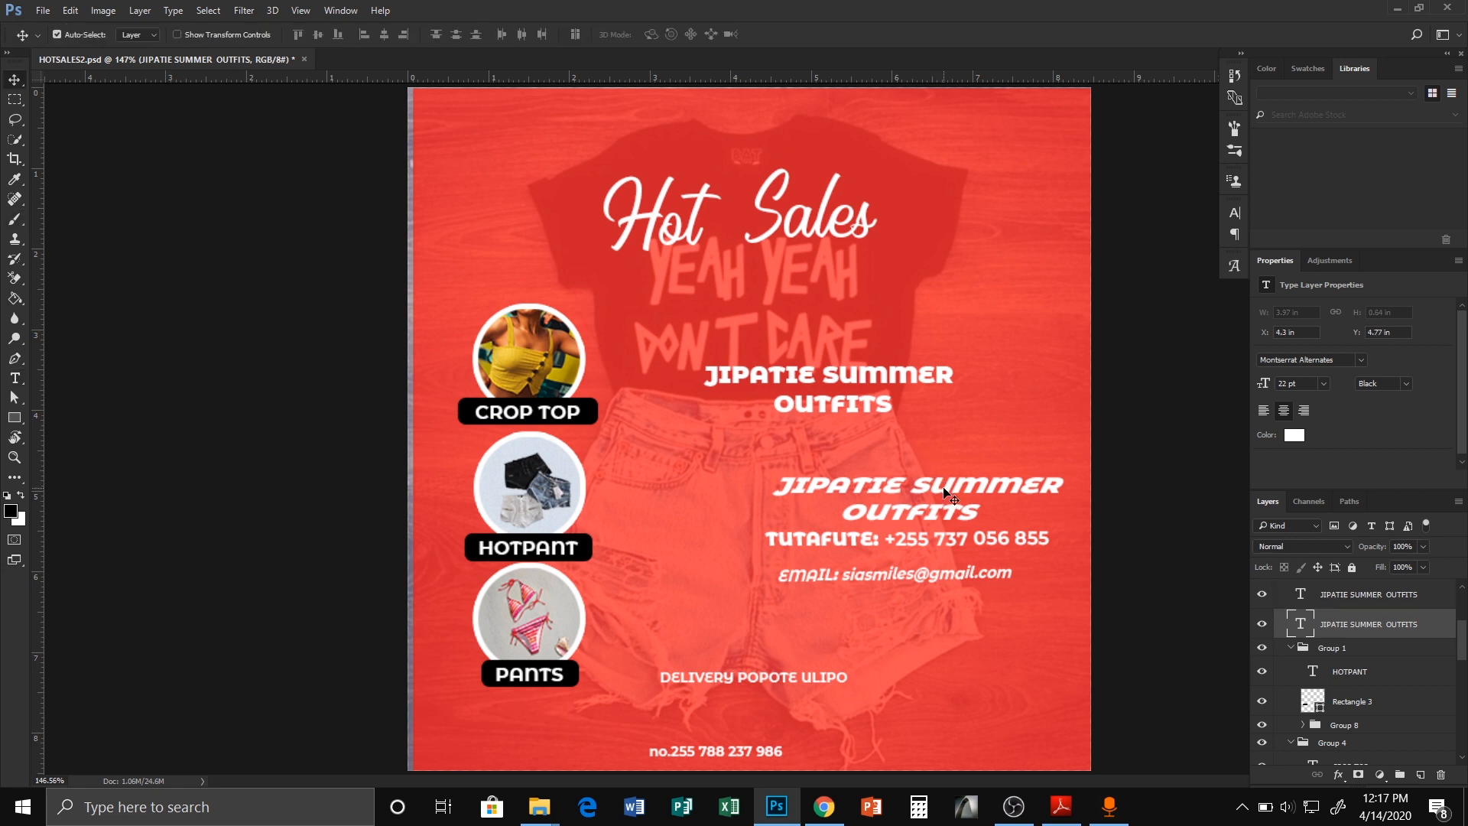
{"action": "key", "text": "Delete"}
{"action": "left_click_drag", "start_coordinate": [910, 543], "coordinate": [830, 445]}
{"action": "left_click_drag", "start_coordinate": [863, 571], "coordinate": [784, 487]}
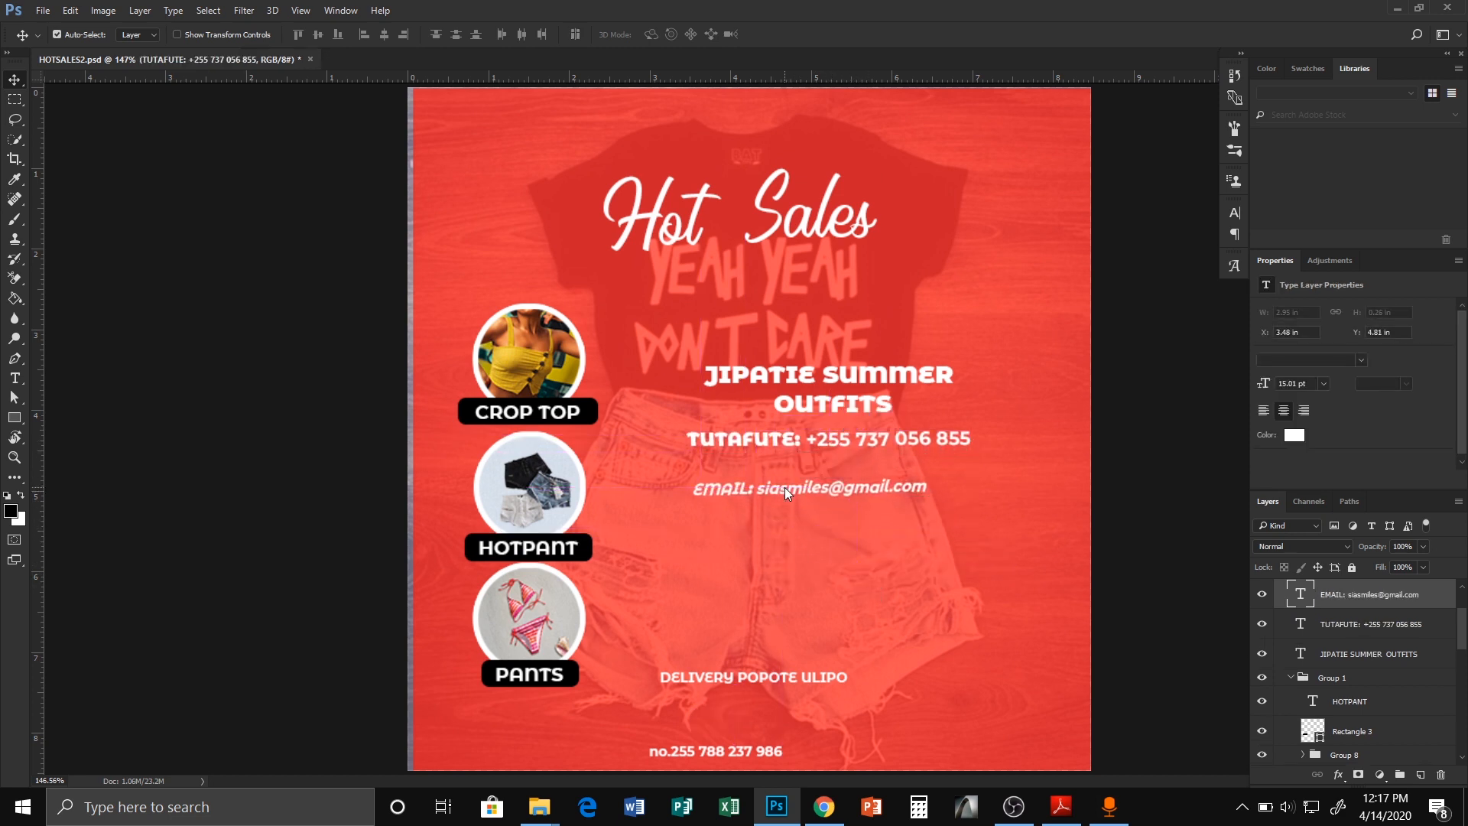
Copy the slanted e-mail line's text into a new straight text layer below it.
{"action": "key", "text": "t"}
{"action": "left_click", "coordinate": [785, 486]}
{"action": "key", "text": "ctrl+a"}
{"action": "key", "text": "ctrl+c"}
{"action": "right_click", "coordinate": [787, 556]}
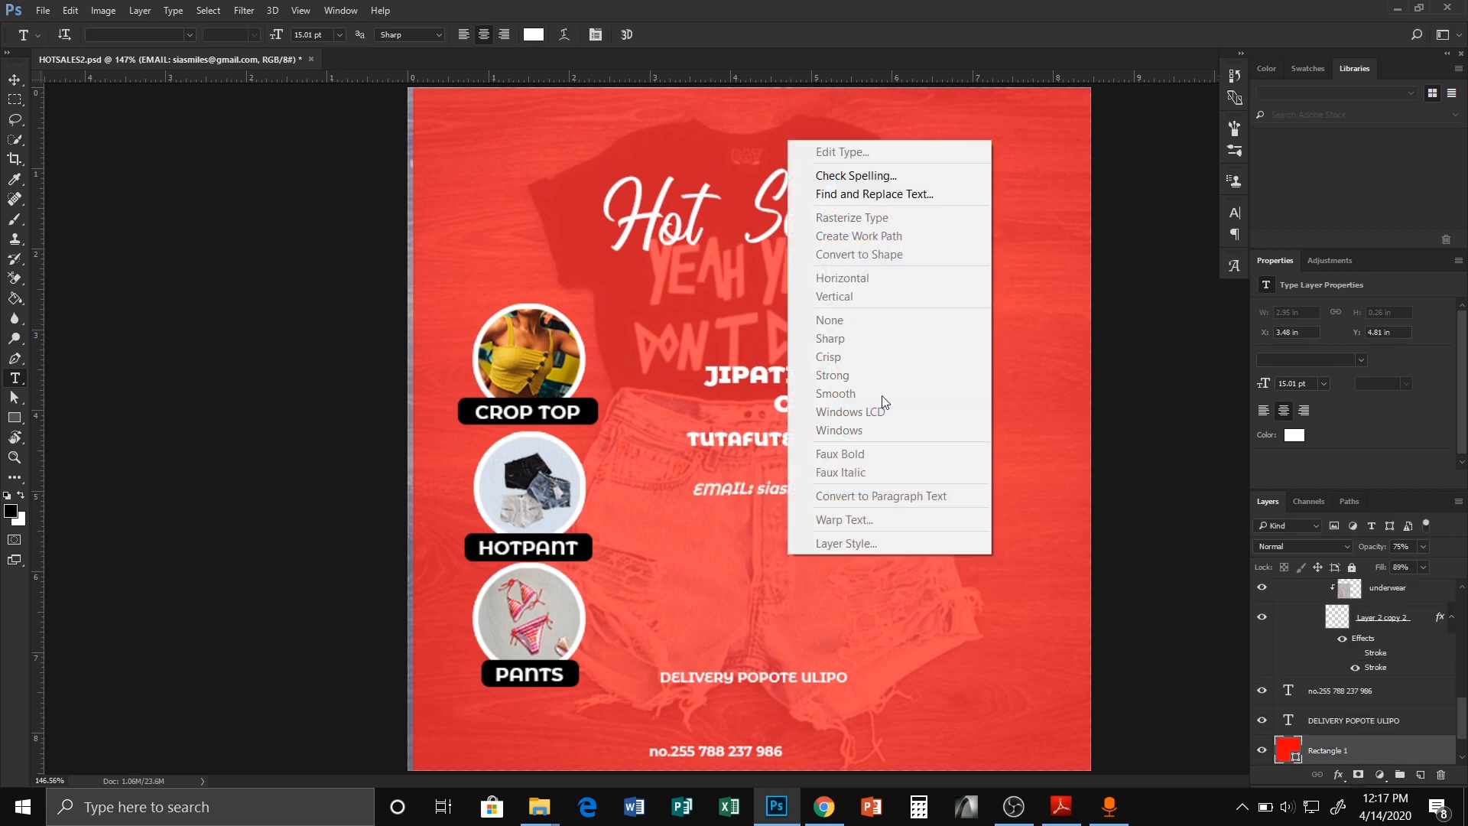
{"action": "left_click", "coordinate": [795, 549]}
{"action": "key", "text": "Escape"}
{"action": "left_click", "coordinate": [801, 488]}
{"action": "key", "text": "ctrl+a"}
{"action": "right_click", "coordinate": [788, 562]}
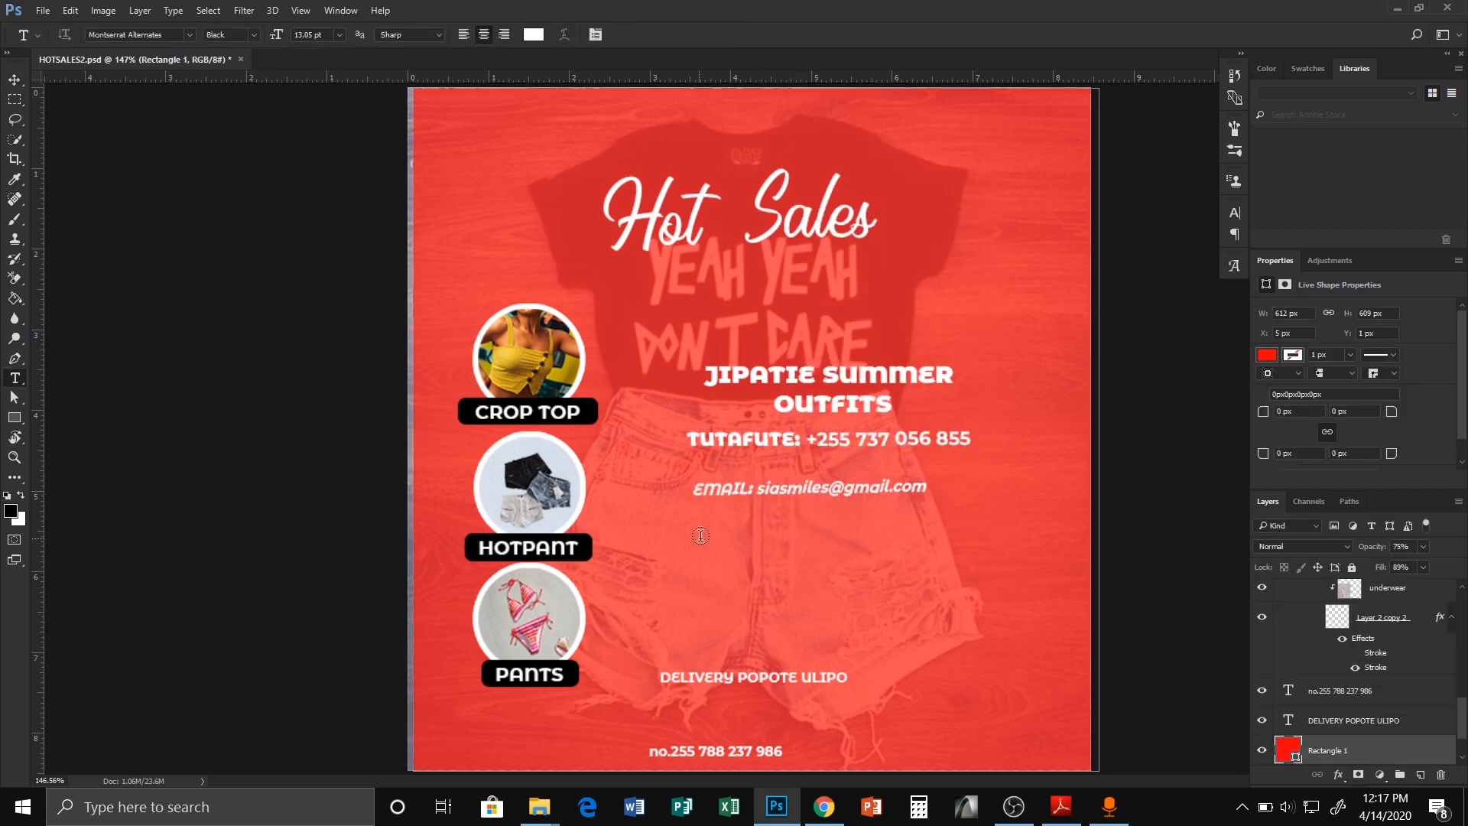
{"action": "left_click", "coordinate": [724, 557]}
{"action": "key", "text": "ctrl+v"}
Delete the slanted original e-mail line and move the straight copy into its place under the phone line.
{"action": "left_click", "coordinate": [1368, 624]}
{"action": "key", "text": "Delete"}
{"action": "key", "text": "v"}
{"action": "left_click_drag", "start_coordinate": [720, 559], "coordinate": [806, 489]}
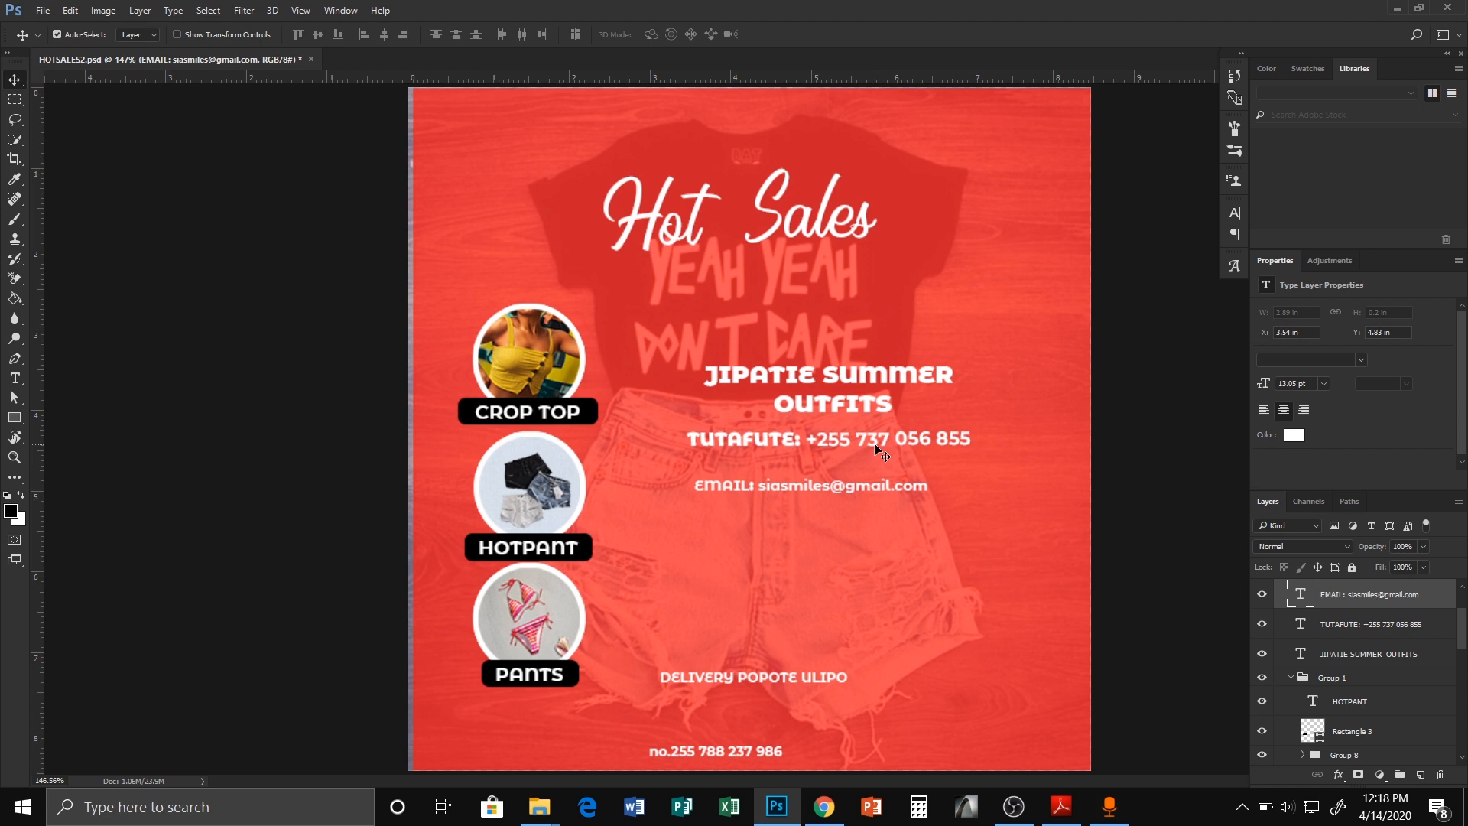
Left-align the text of the JIPATIE SUMMER OUTFITS heading.
{"action": "key", "text": "t"}
{"action": "left_click", "coordinate": [825, 377]}
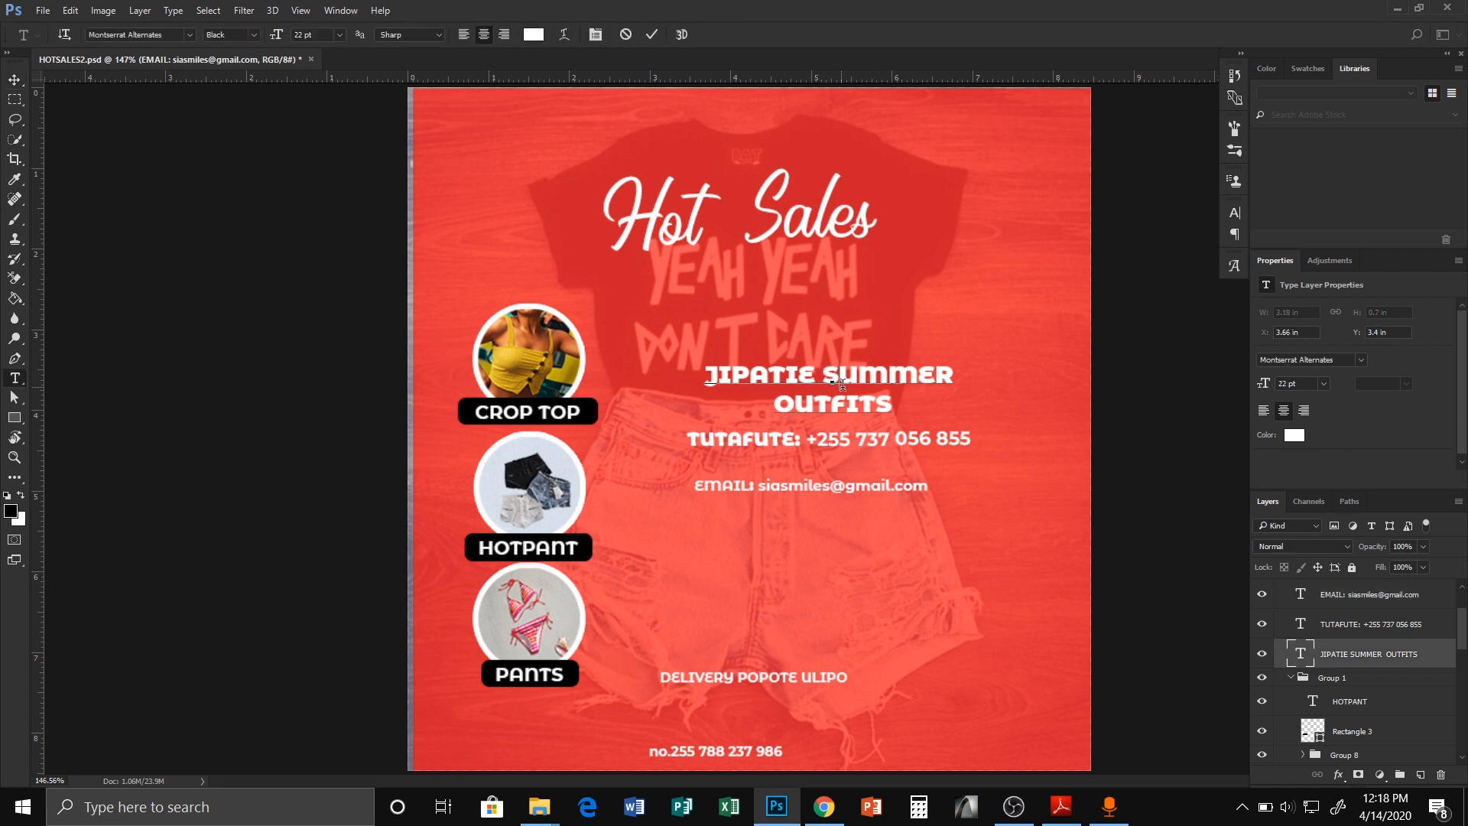
{"action": "key", "text": "ctrl+a"}
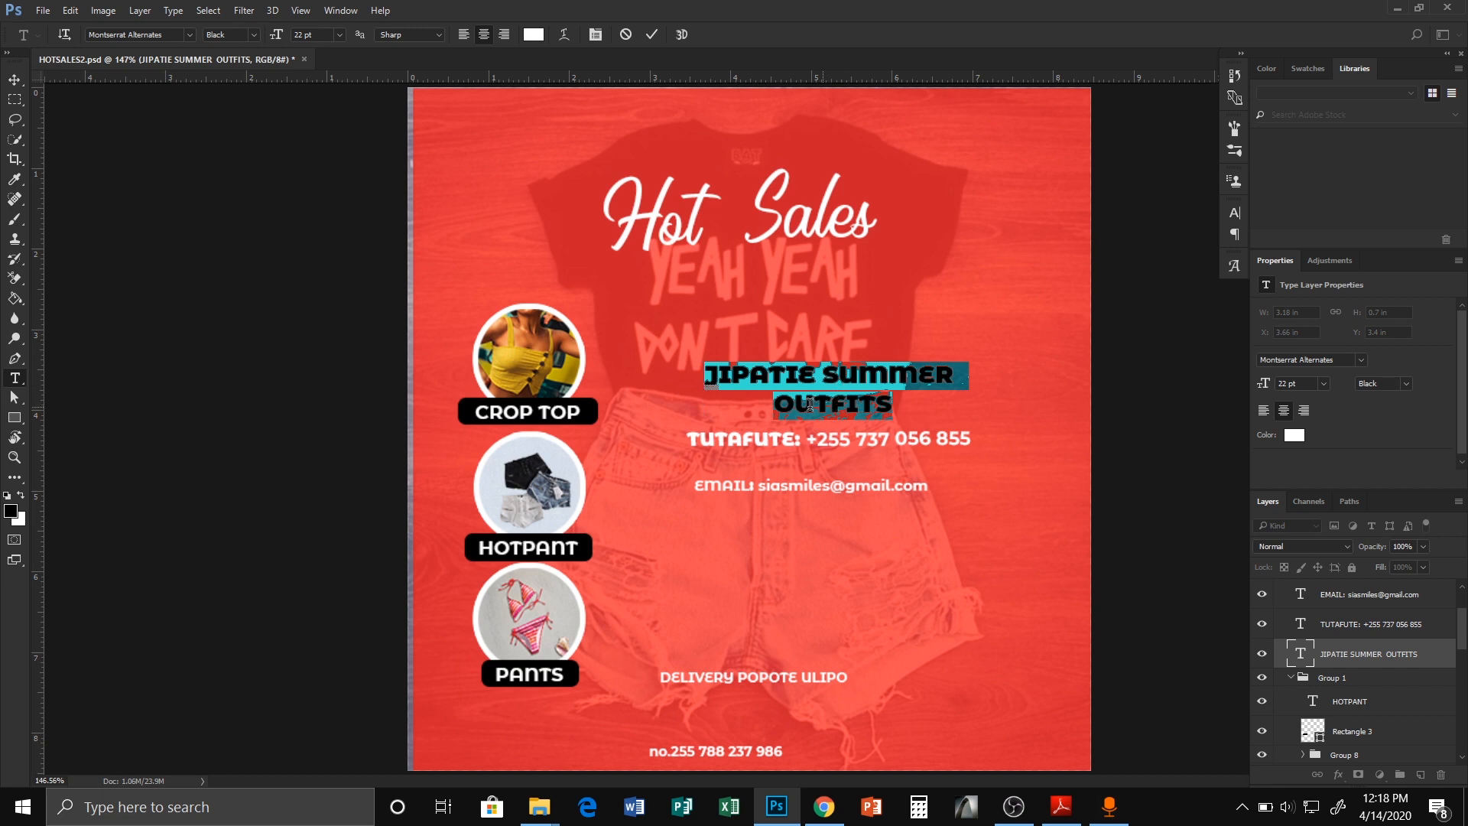
{"action": "left_click", "coordinate": [467, 34]}
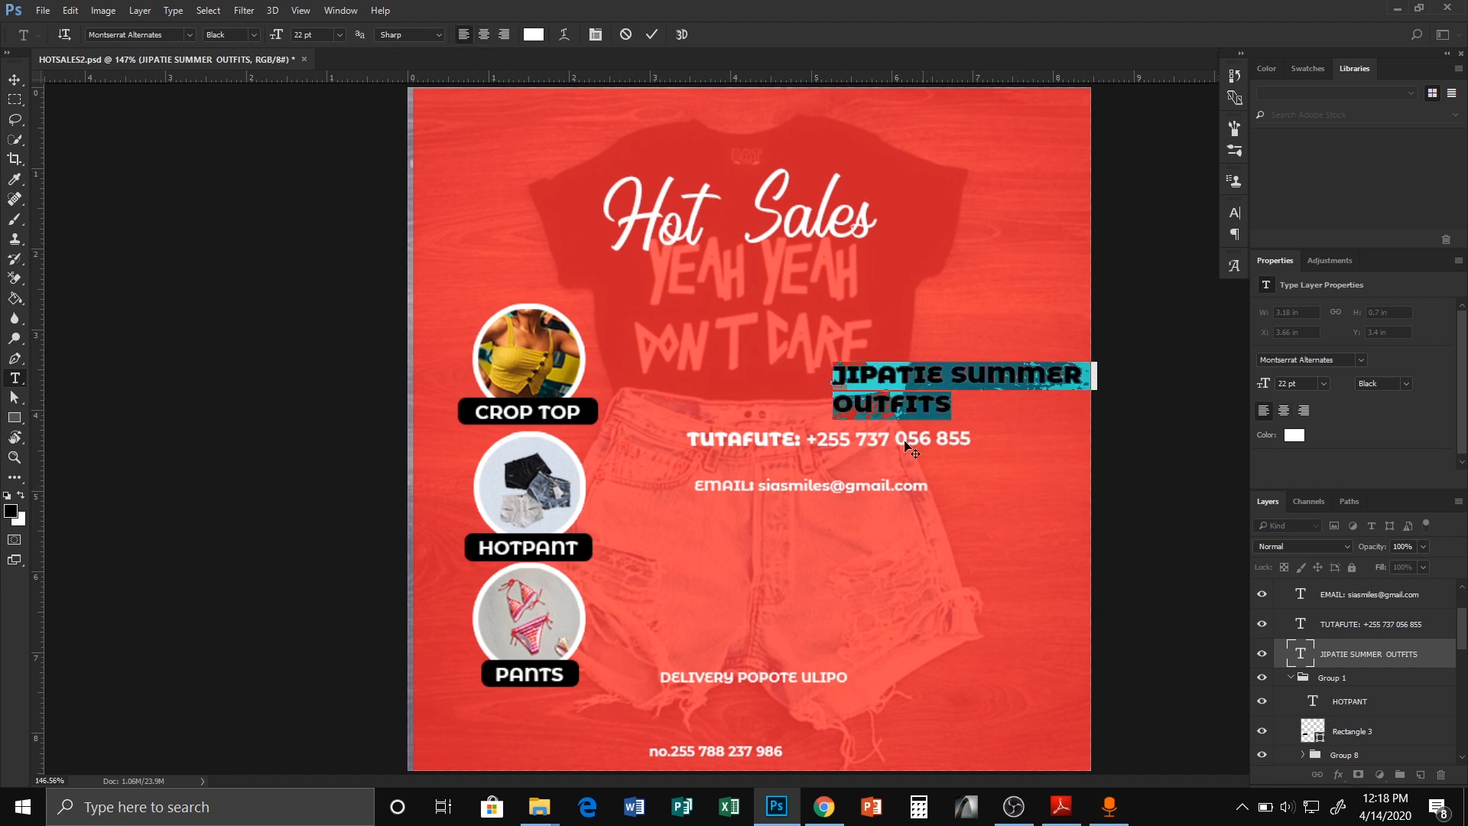
{"action": "left_click", "coordinate": [909, 575]}
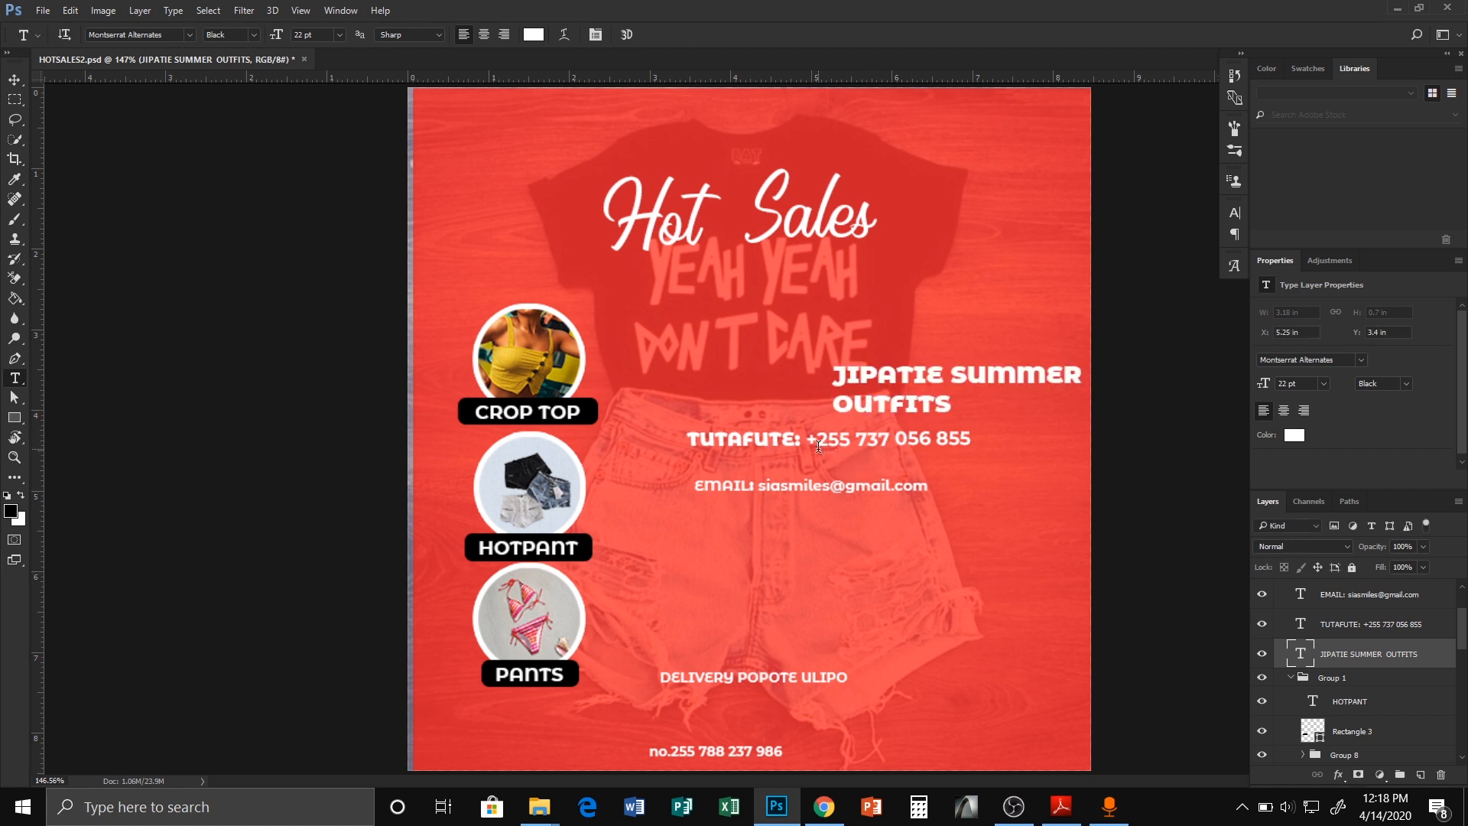
Set the phone number after TUTAFUTE: to the Regular weight, leaving its label heavy.
{"action": "left_click", "coordinate": [833, 436]}
{"action": "left_click_drag", "start_coordinate": [807, 437], "coordinate": [1126, 445]}
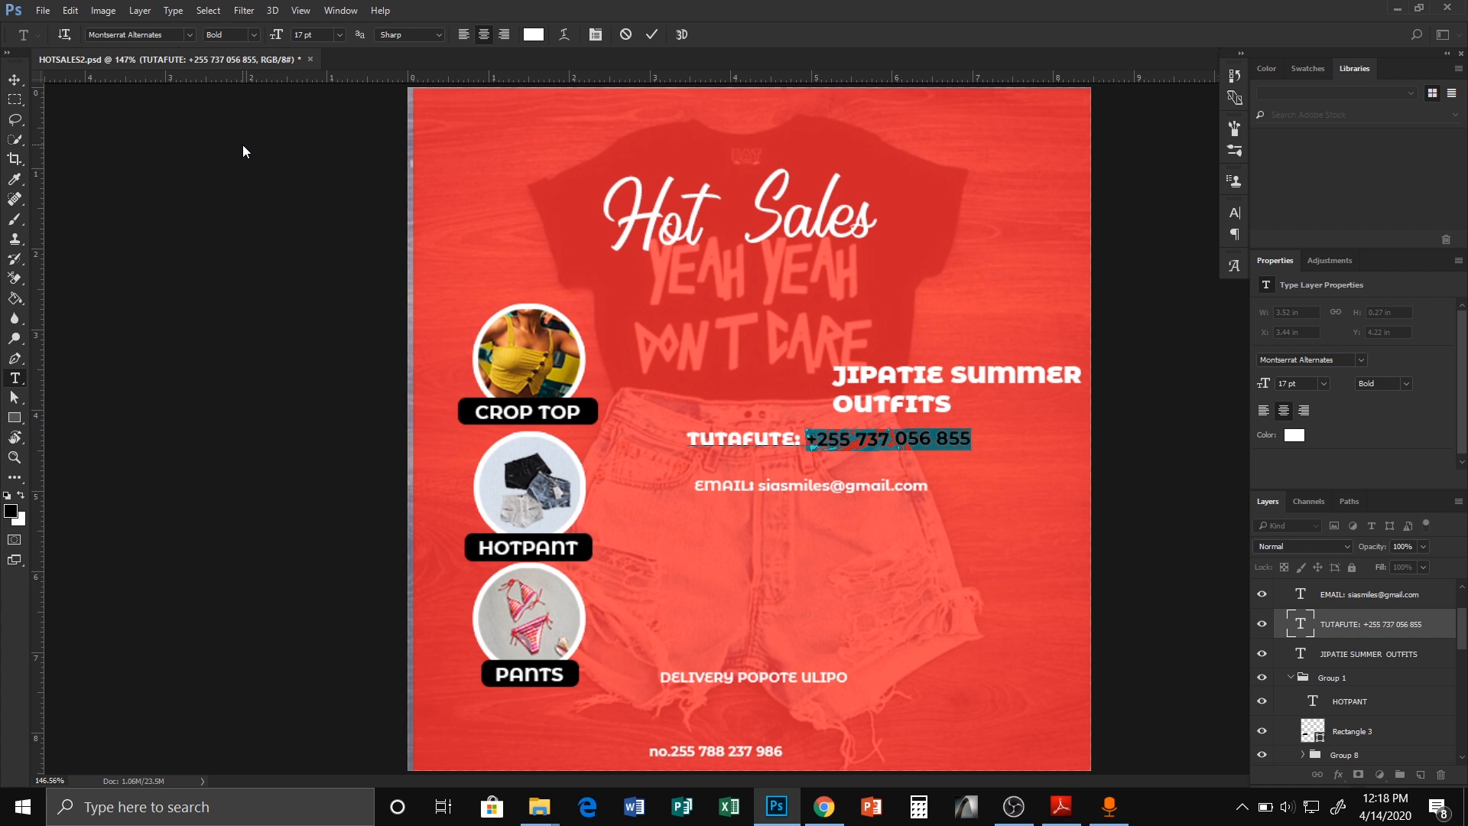
{"action": "left_click", "coordinate": [254, 35]}
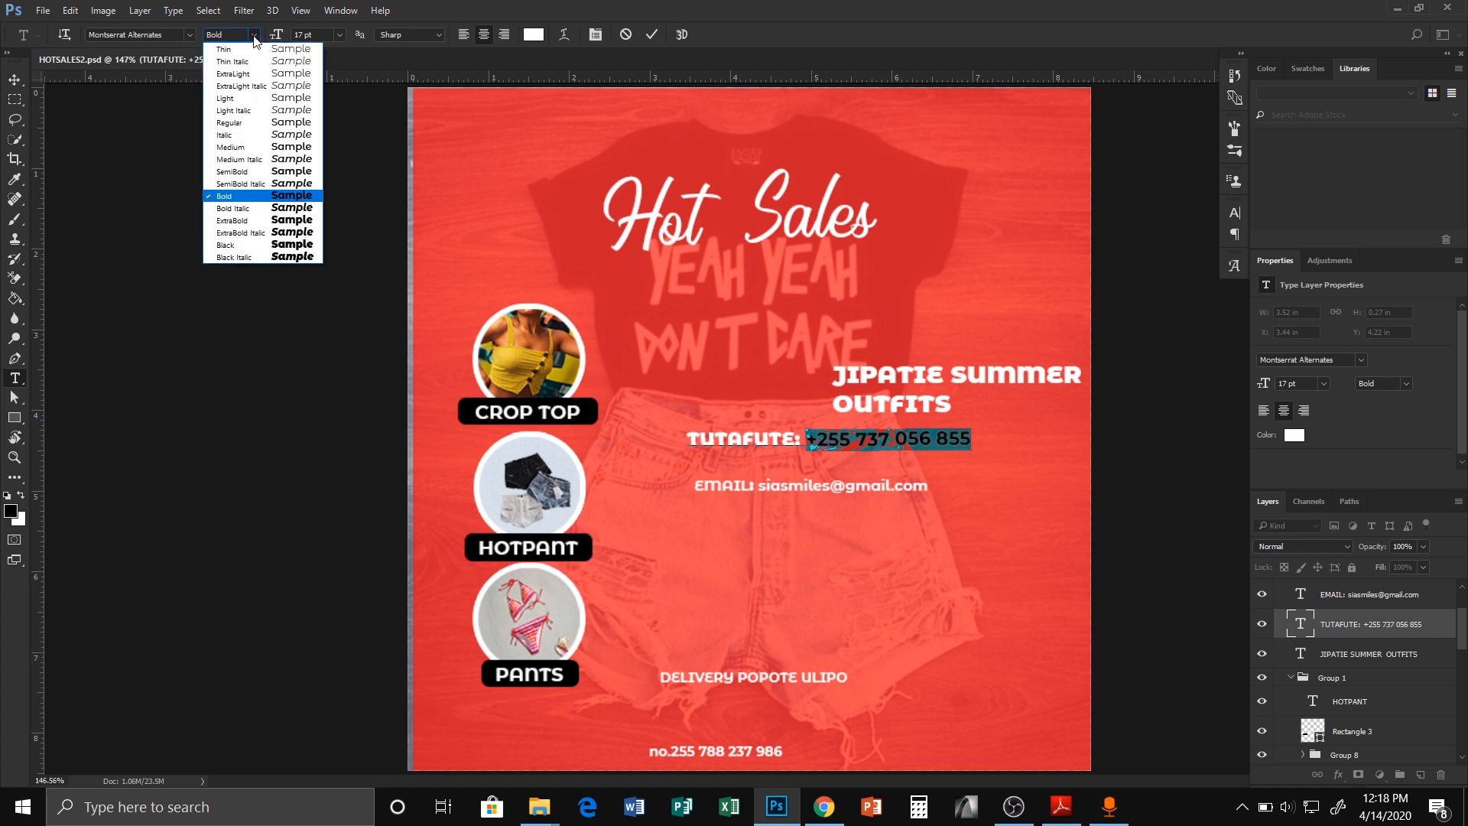
{"action": "left_click", "coordinate": [230, 123]}
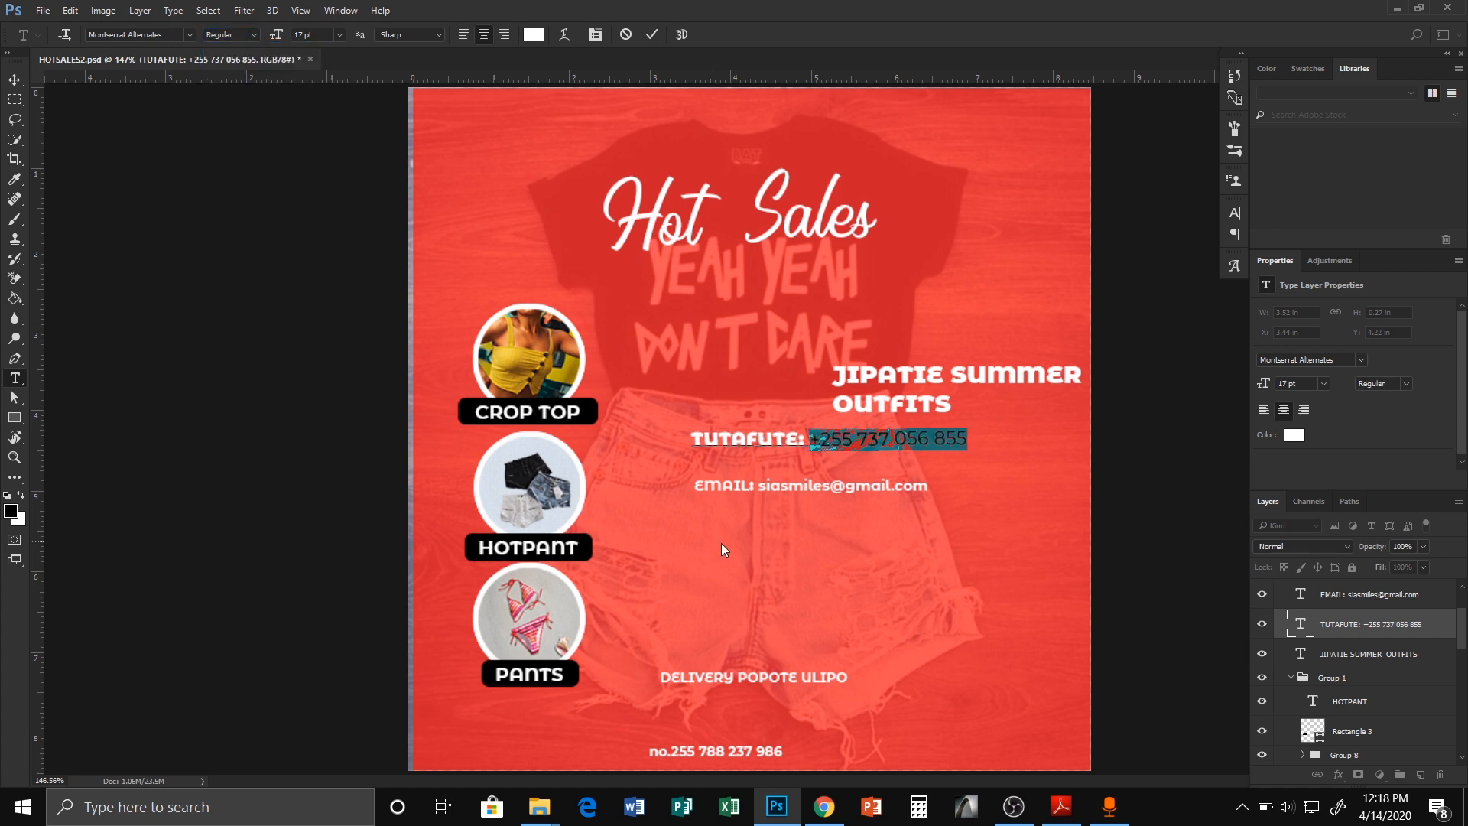
{"action": "left_click", "coordinate": [857, 583]}
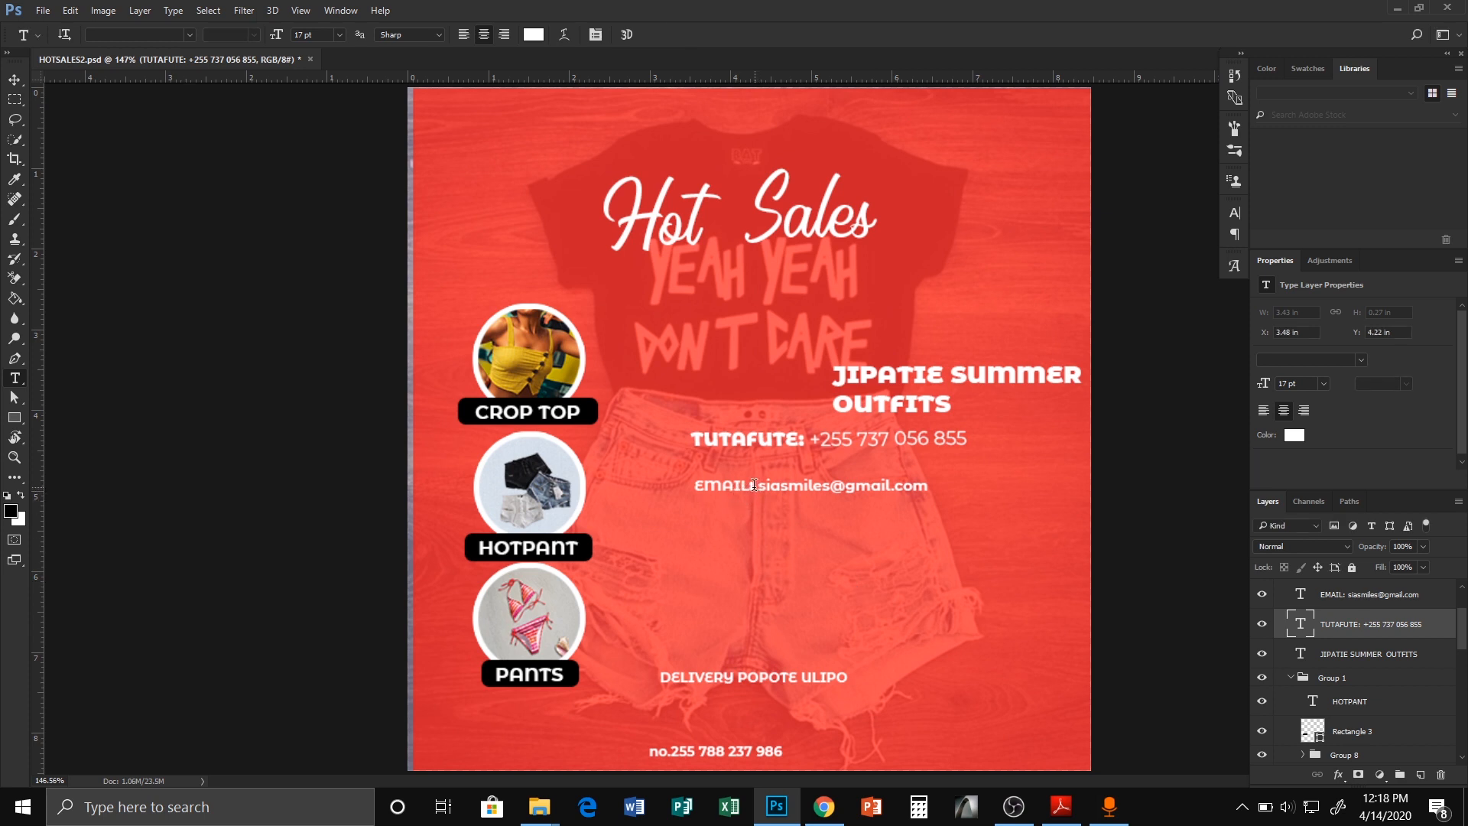
Set the address after EMAIL: to the Regular weight to match the phone line.
{"action": "left_click", "coordinate": [754, 484]}
{"action": "left_click_drag", "start_coordinate": [763, 485], "coordinate": [927, 485]}
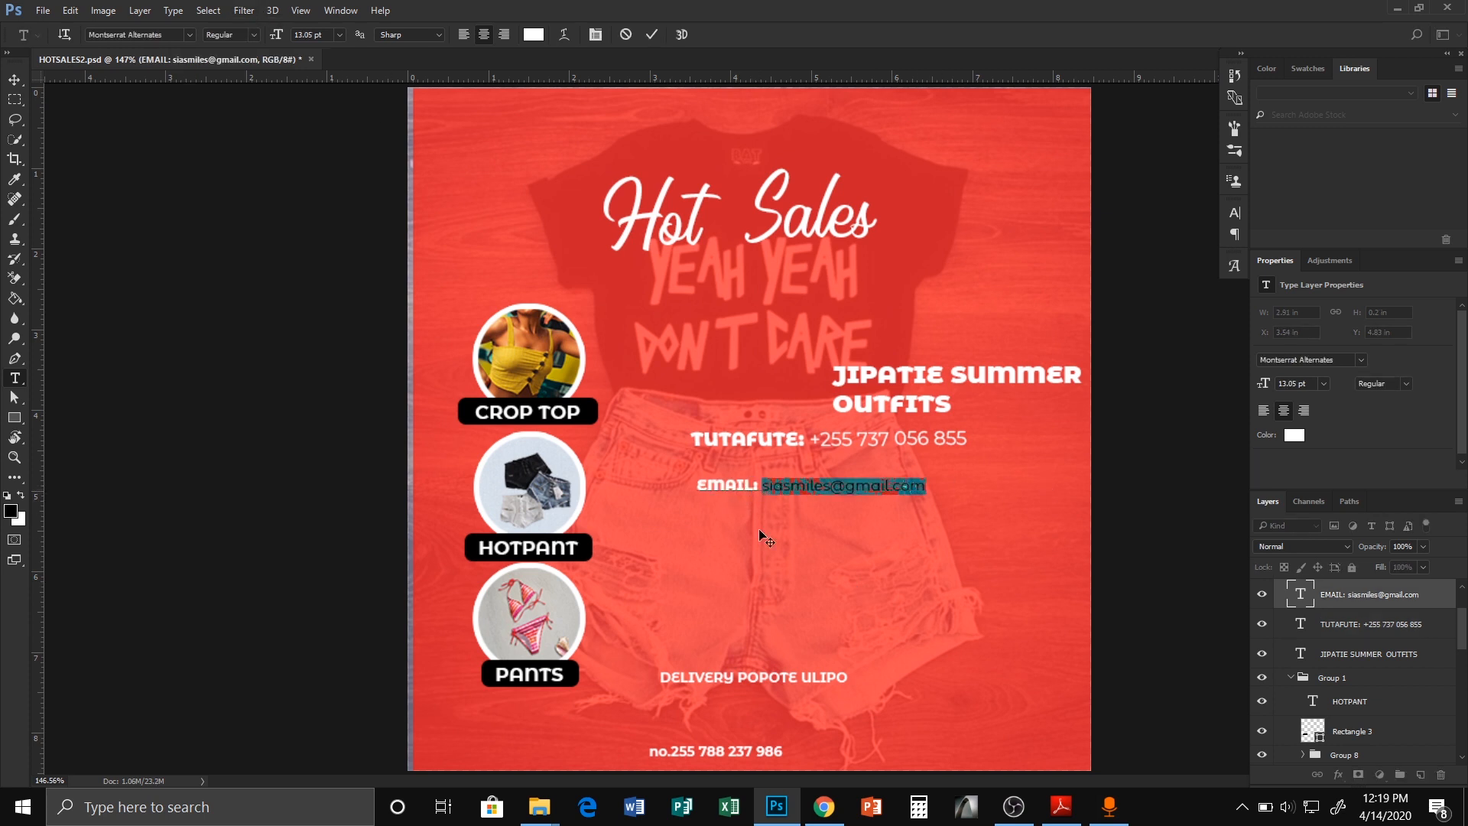
{"action": "left_click", "coordinate": [796, 562]}
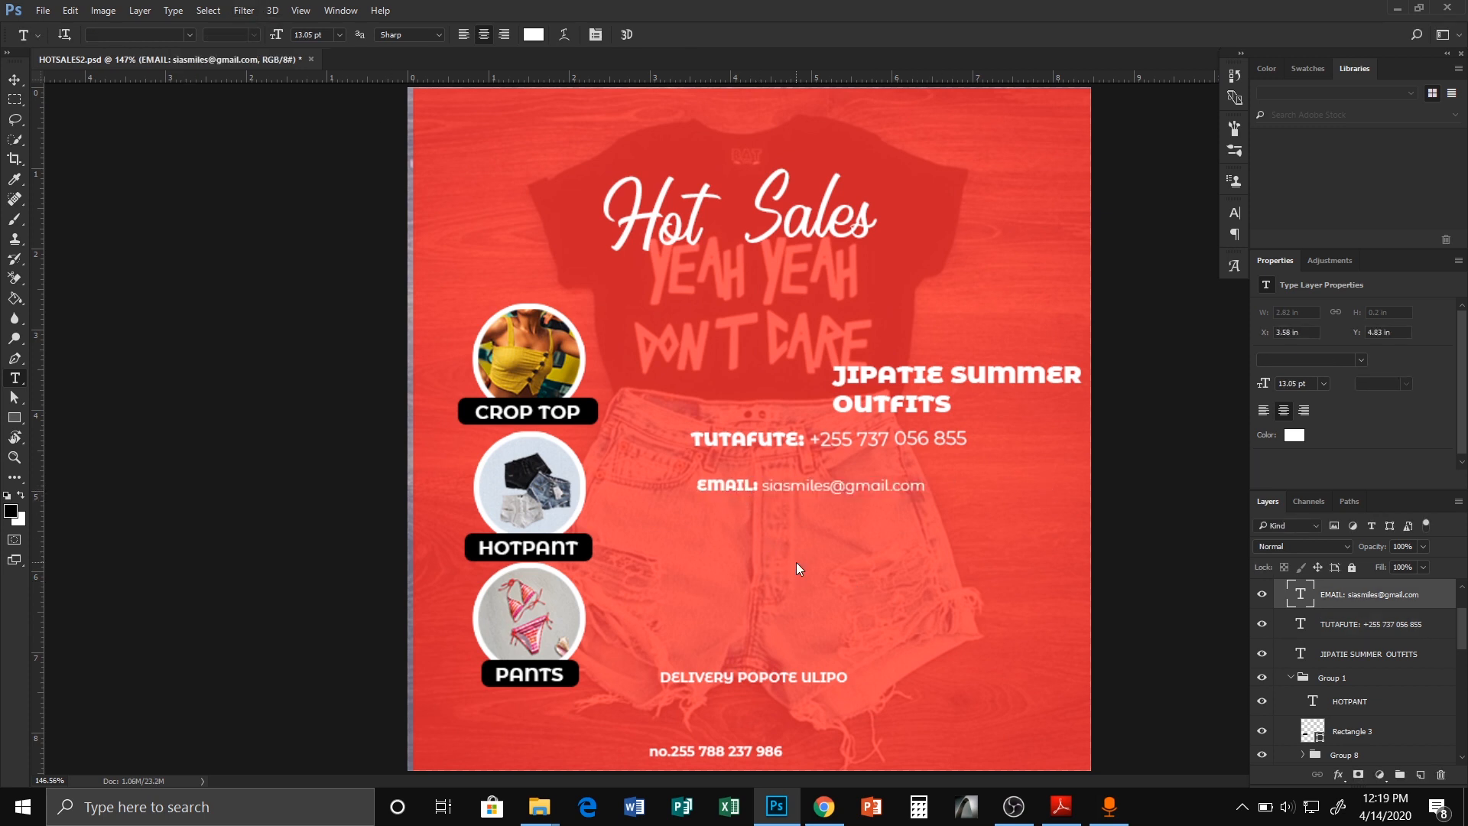
Set the entire e-mail line to 17 pt, matching the phone line's size.
{"action": "left_click", "coordinate": [761, 484]}
{"action": "key", "text": "ctrl+a"}
{"action": "left_click", "coordinate": [796, 438]}
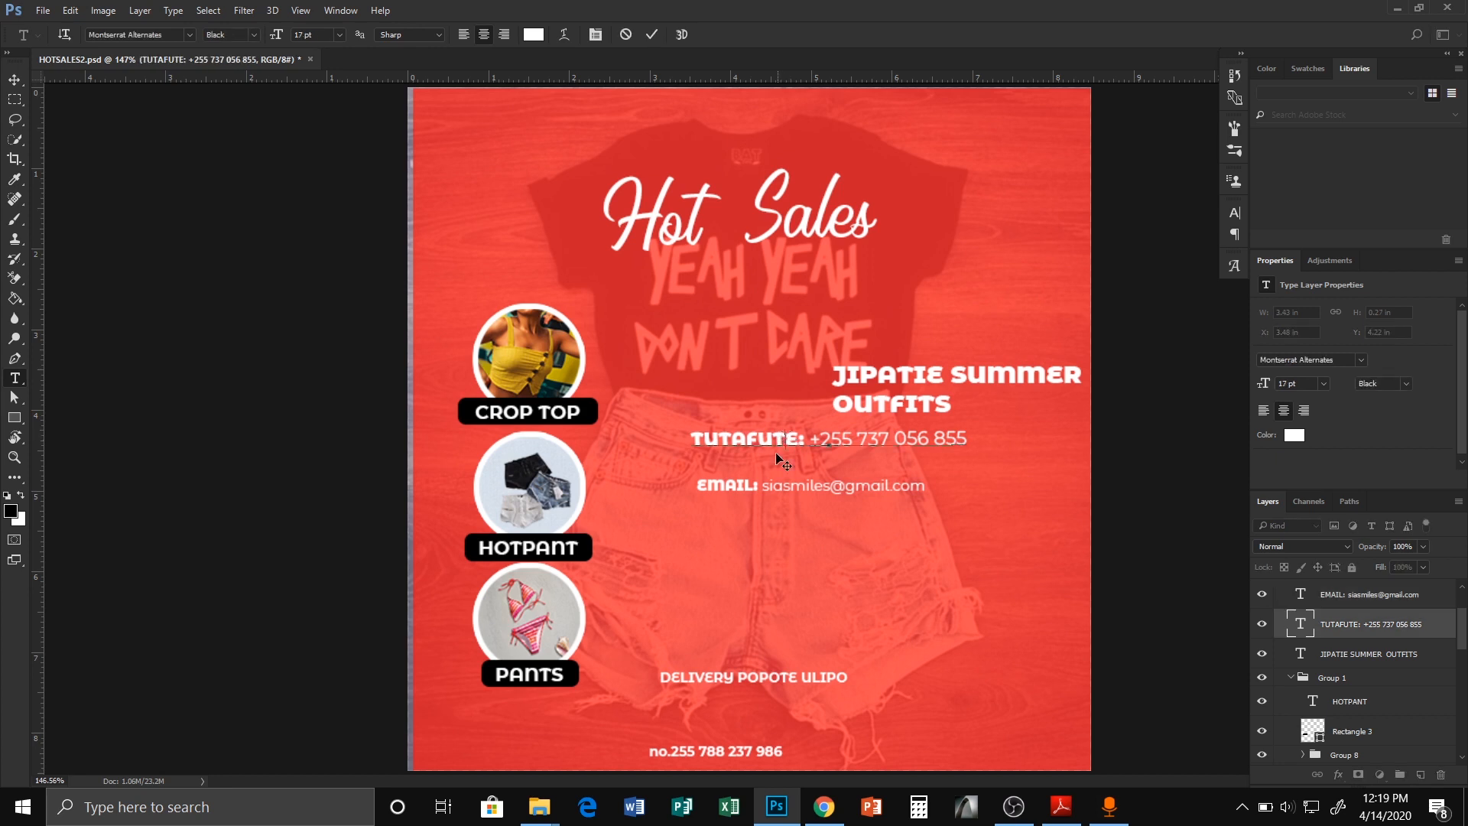
{"action": "left_click", "coordinate": [801, 489]}
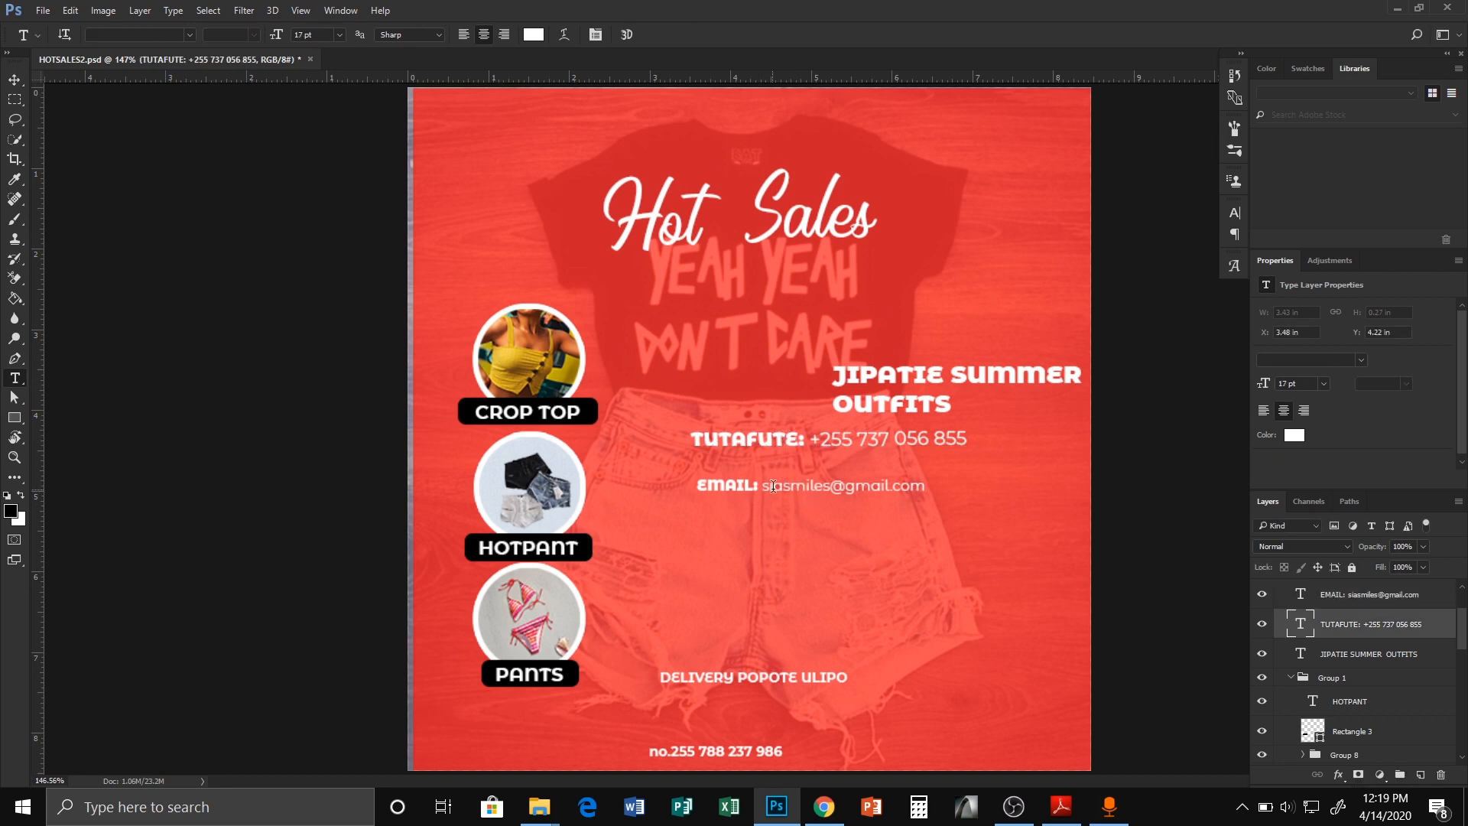
{"action": "left_click", "coordinate": [777, 484]}
{"action": "key", "text": "ctrl+a"}
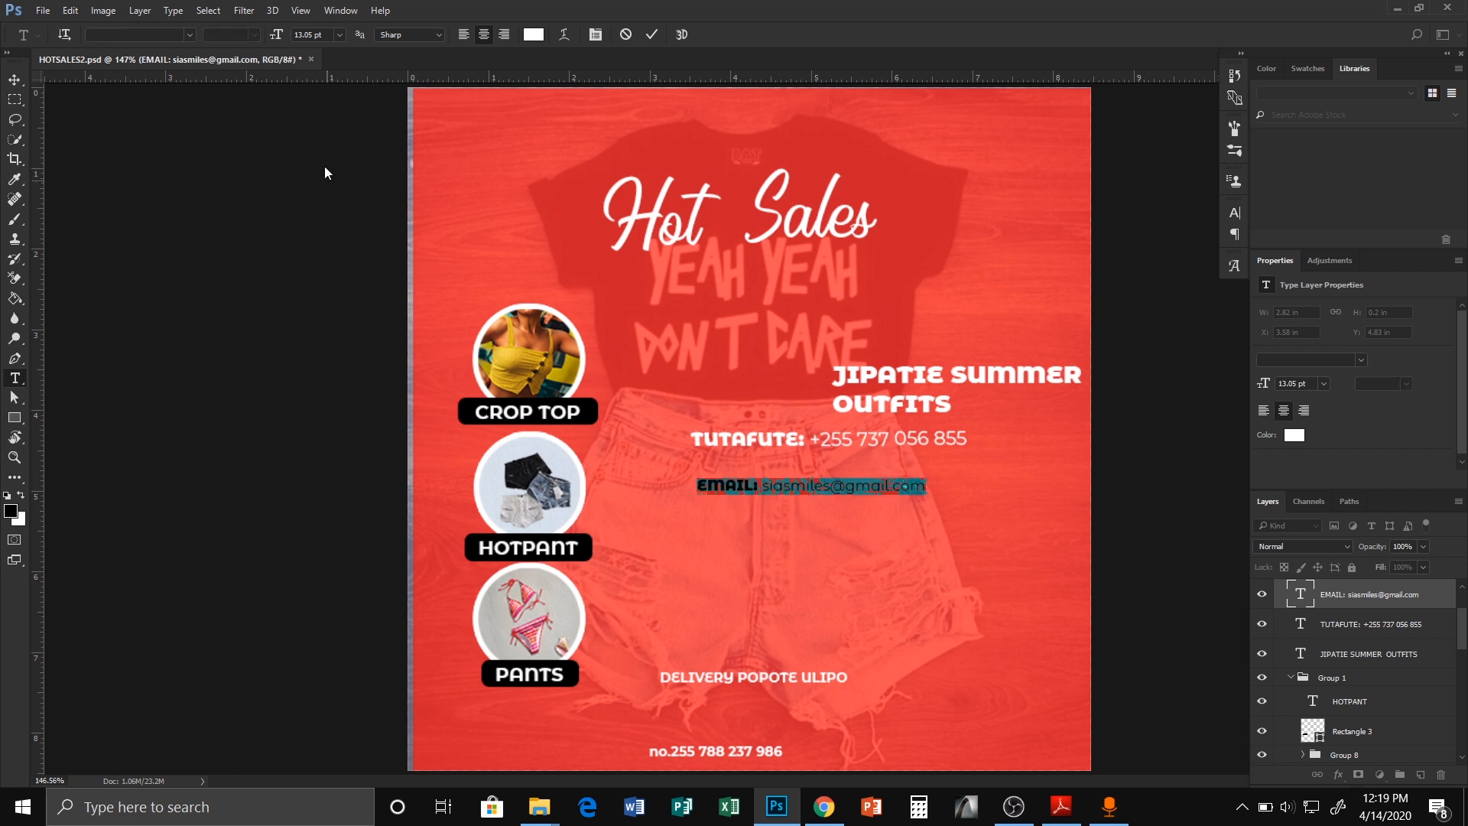
{"action": "left_click", "coordinate": [318, 34]}
{"action": "type", "text": "17"}
{"action": "key", "text": "Return"}
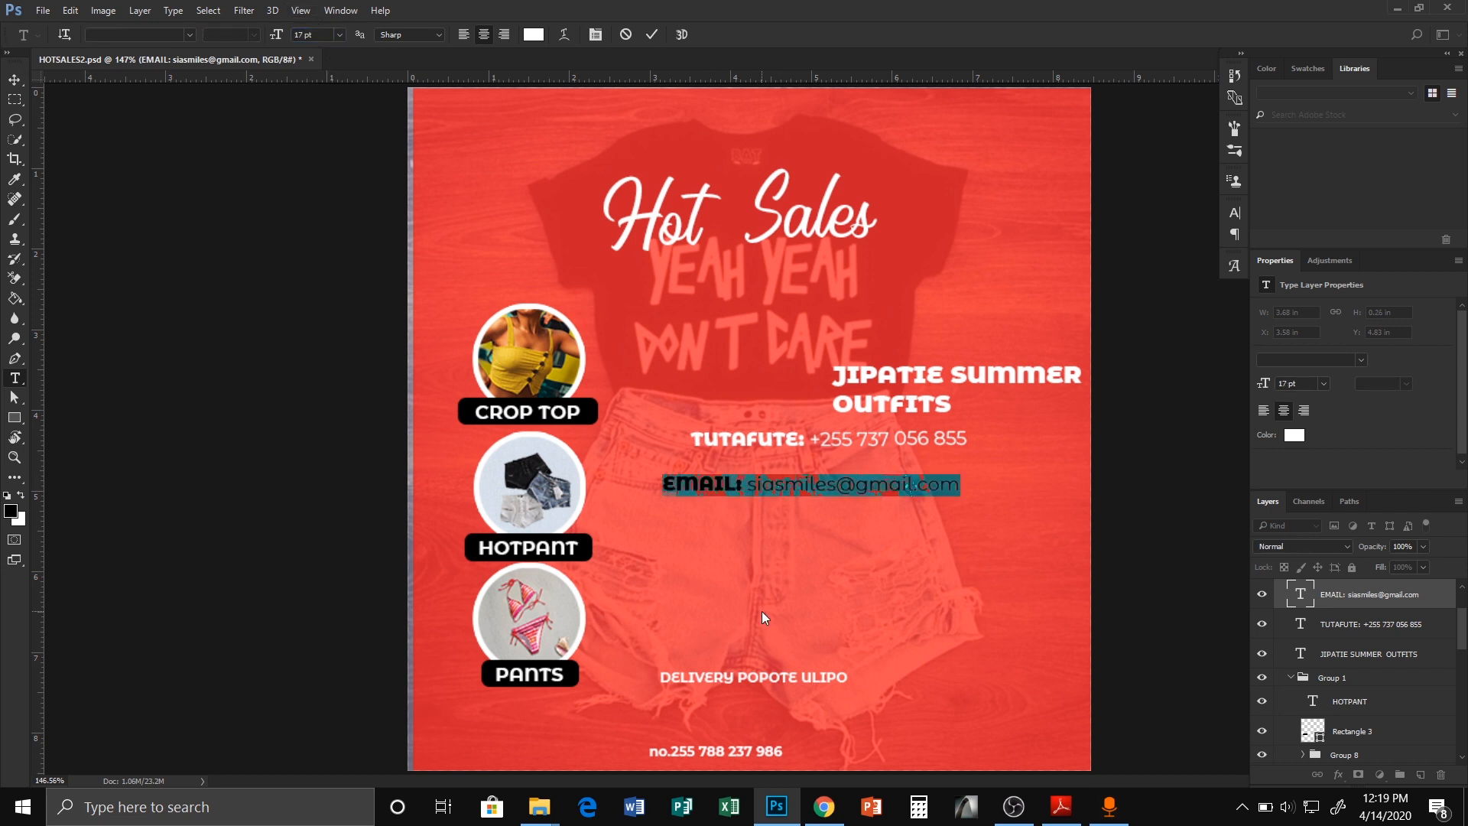
{"action": "key", "text": "ctrl+Return"}
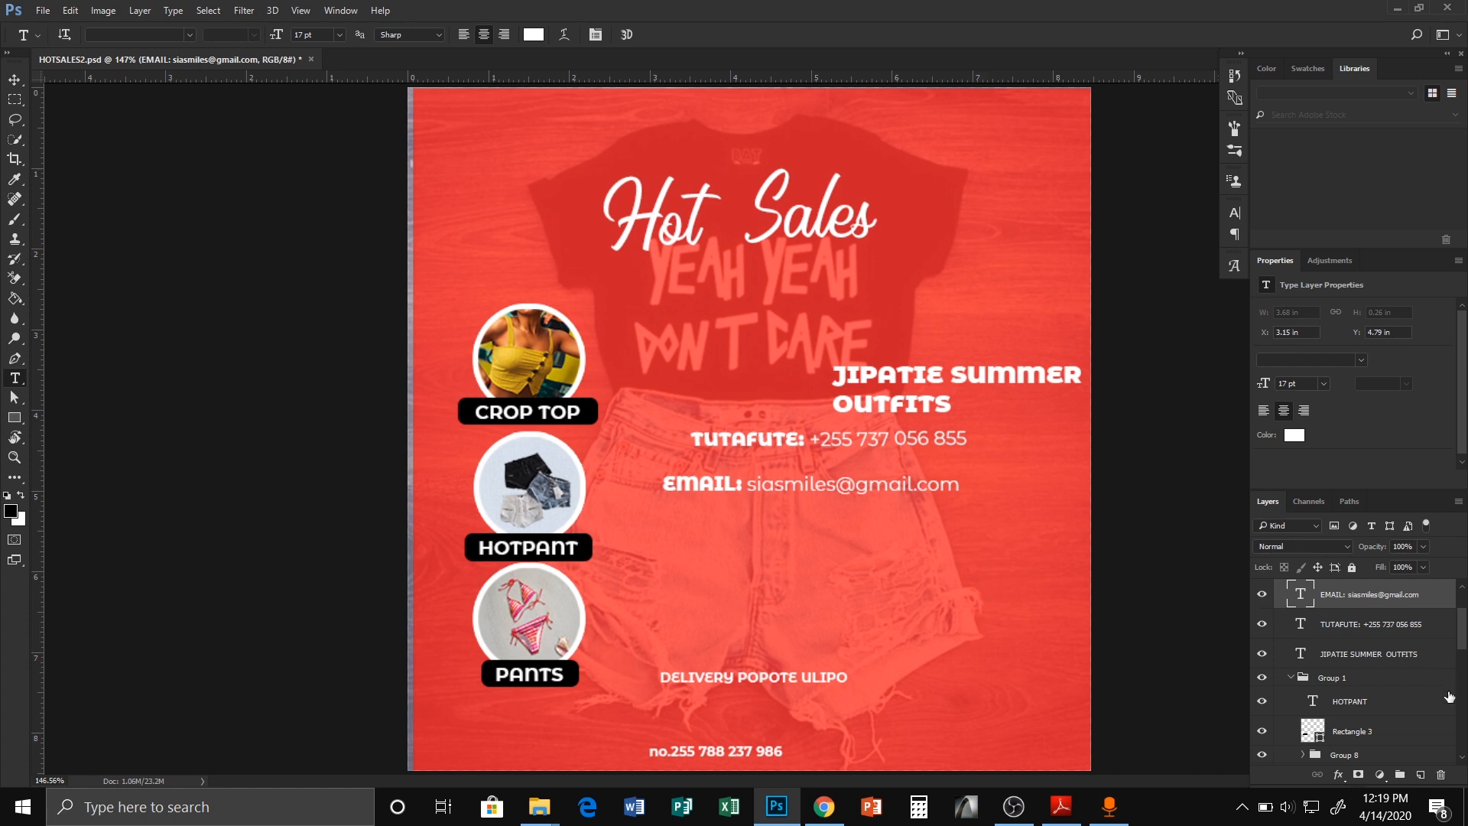
Align the left edges of the heading, phone and e-mail text layers.
{"action": "left_click", "coordinate": [1389, 658], "text": "shift"}
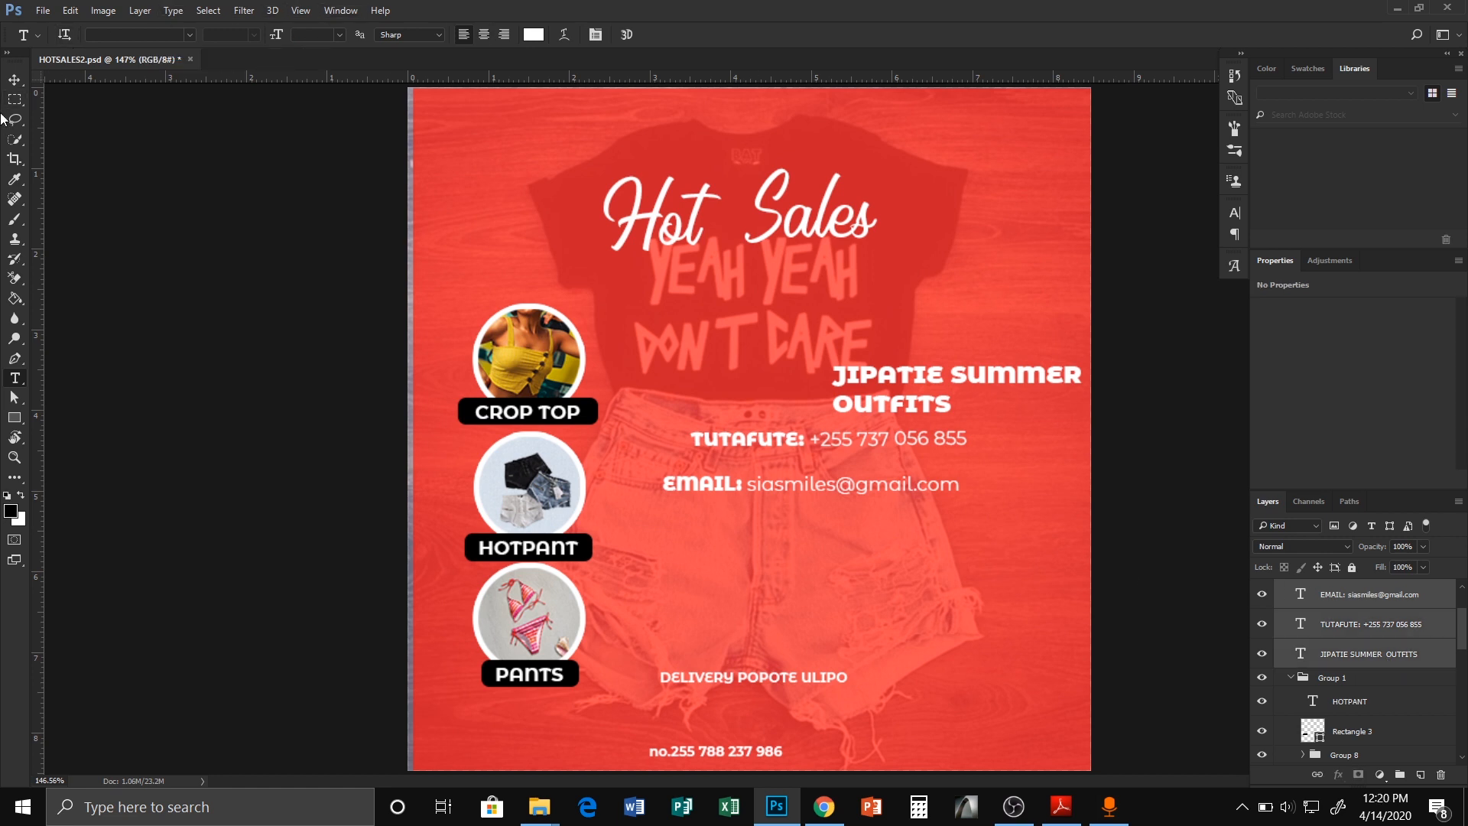
{"action": "left_click", "coordinate": [14, 80]}
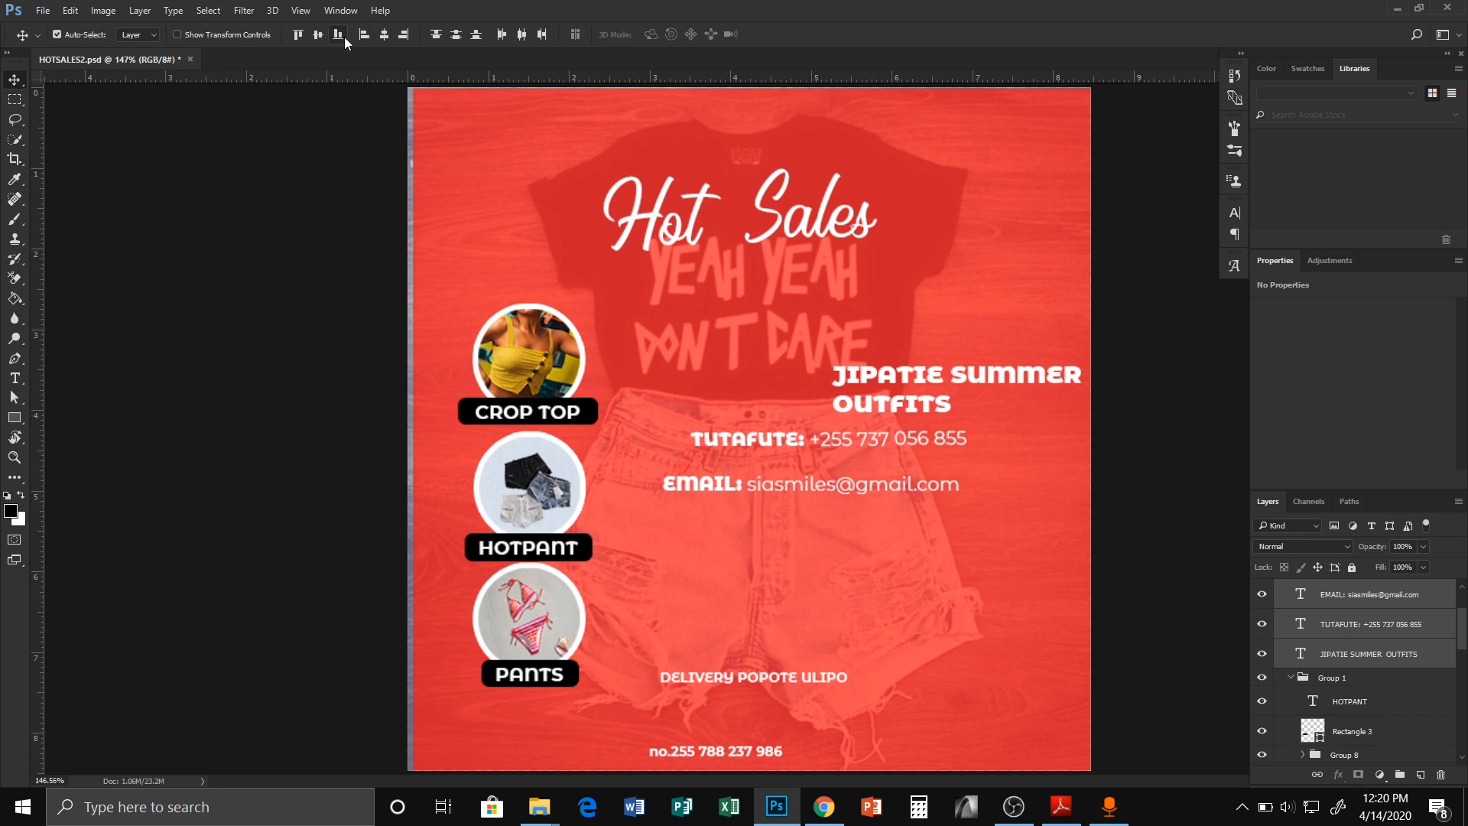
{"action": "left_click", "coordinate": [365, 34]}
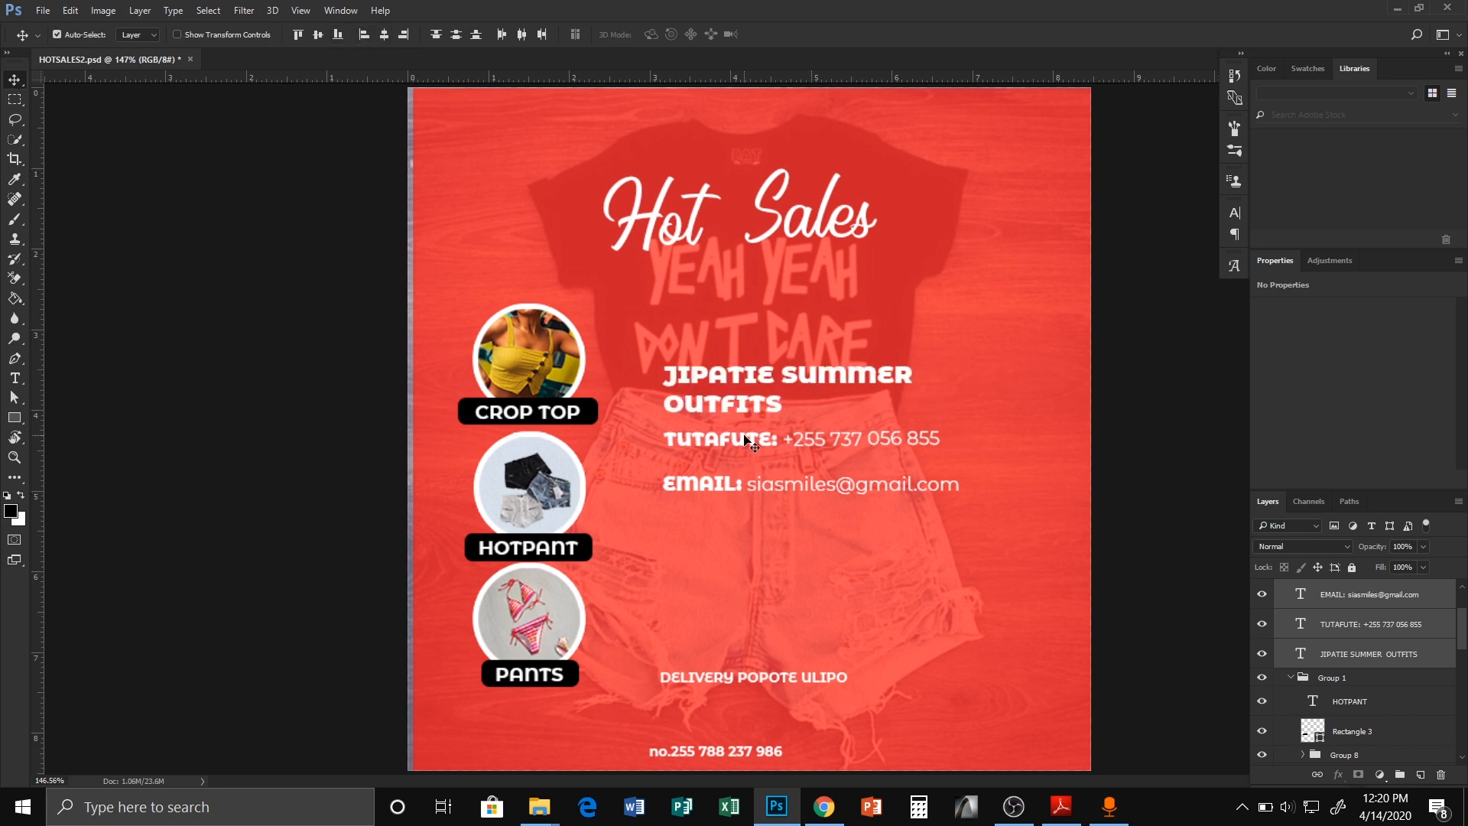
{"action": "left_click", "coordinate": [1143, 514]}
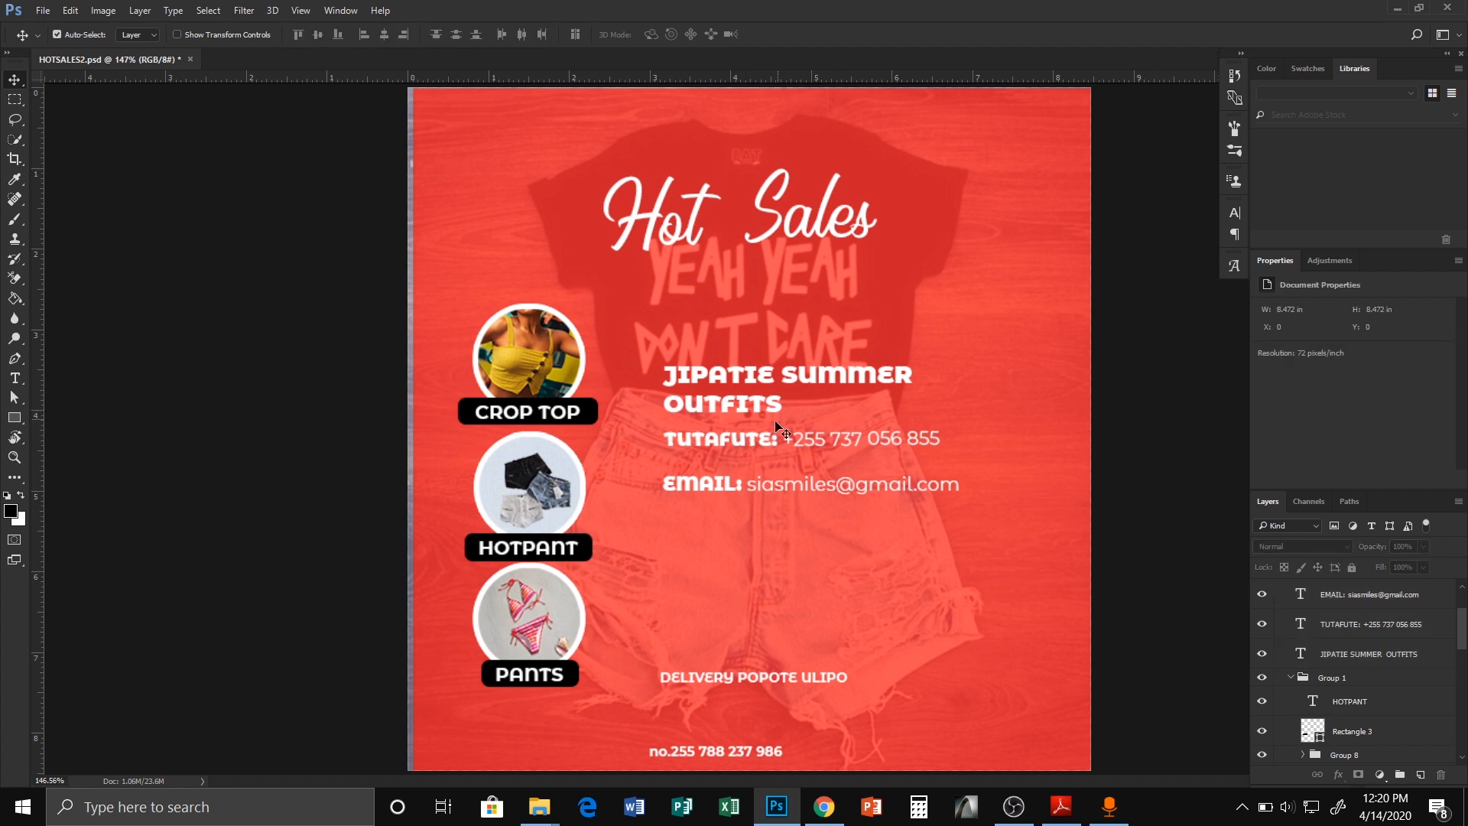
Shift the TUTAFUTE phone line down so it sits directly above the e-mail line.
{"action": "left_click", "coordinate": [755, 442]}
{"action": "key", "text": "shift+Down"}
{"action": "key", "text": "shift+Down"}
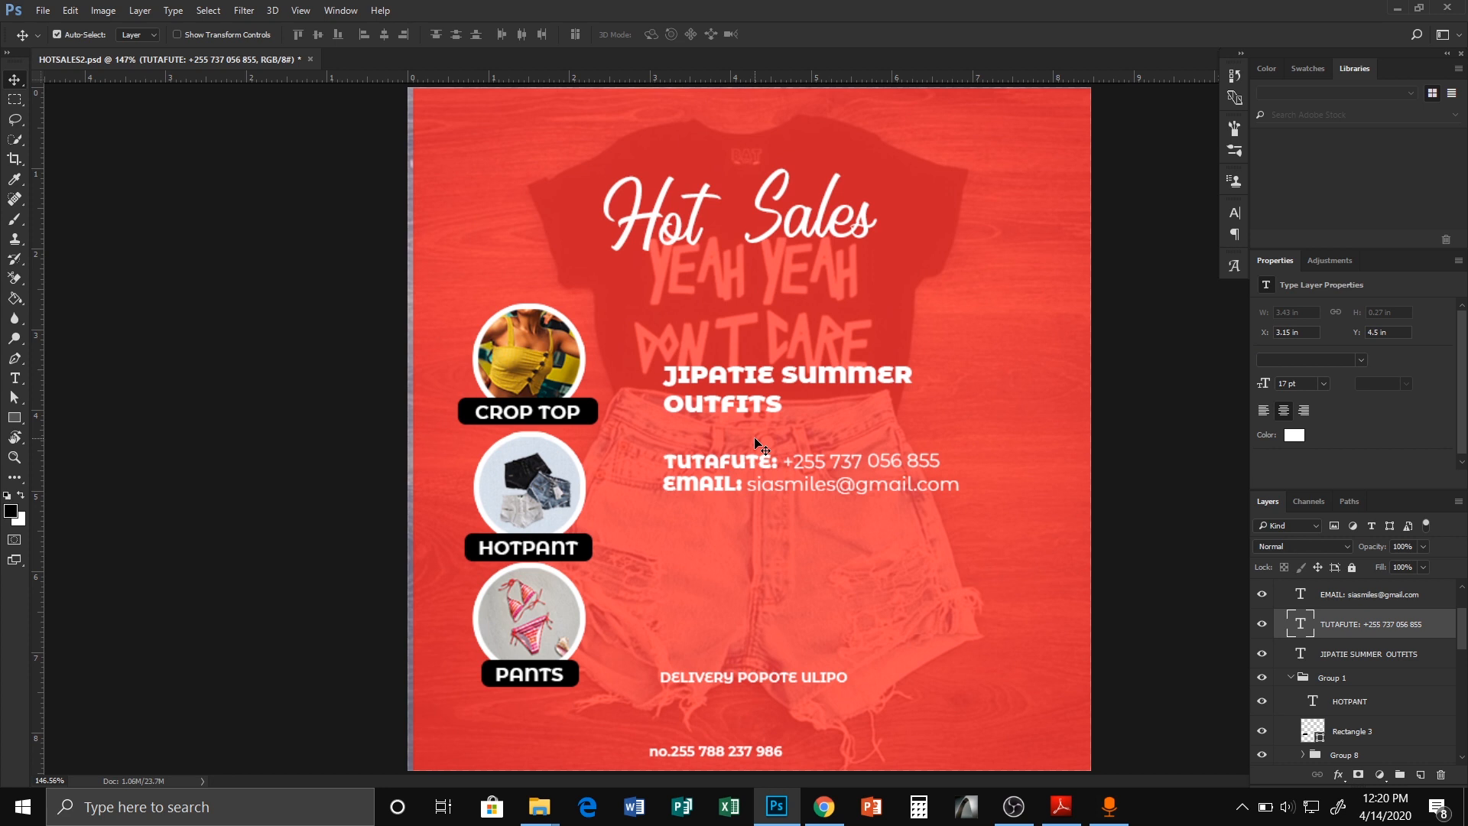
Enlarge the JIPATIE SUMMER OUTFITS heading to 34 pt.
{"action": "key", "text": "t"}
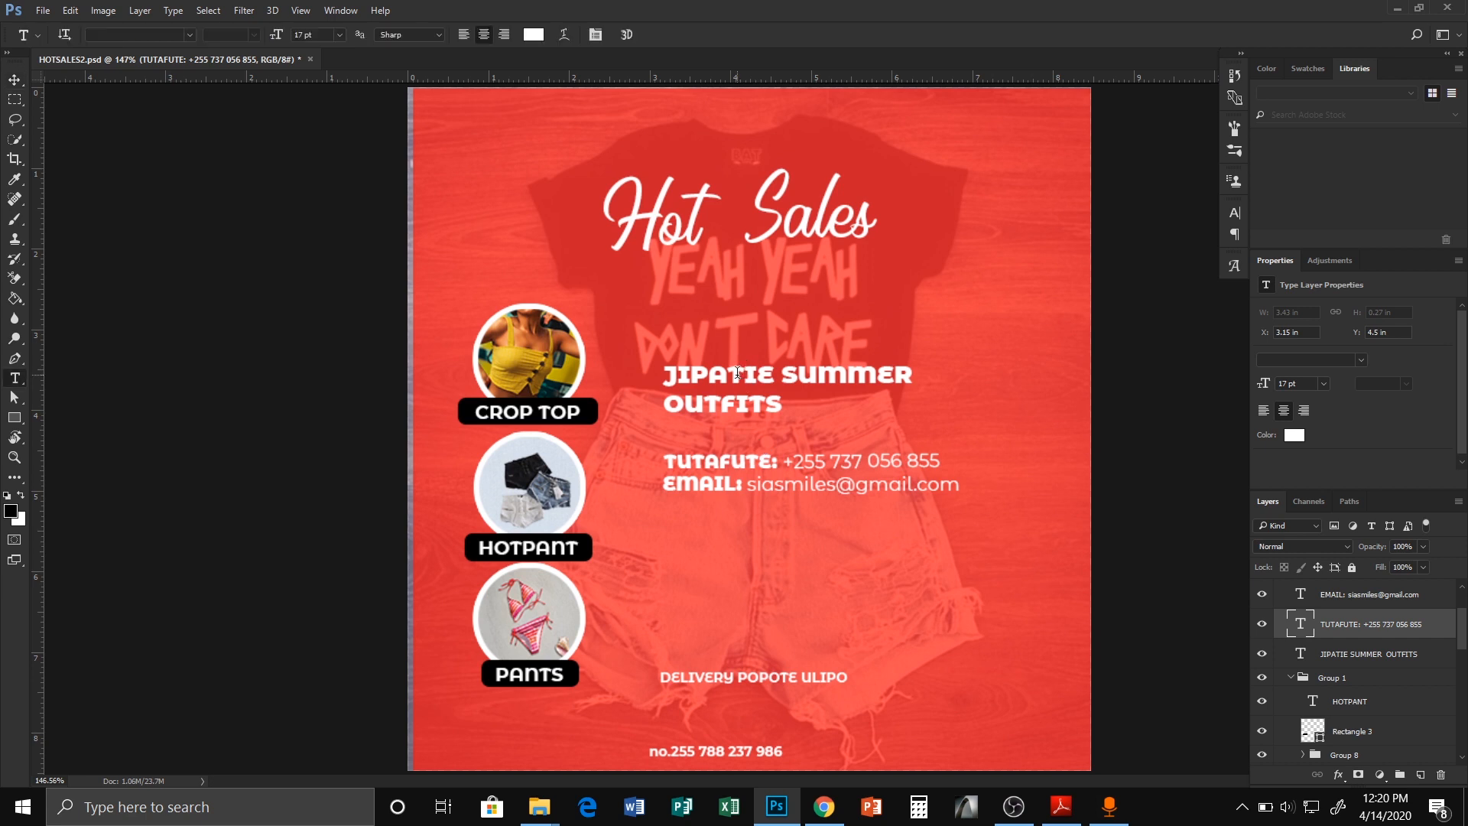
{"action": "left_click", "coordinate": [738, 378]}
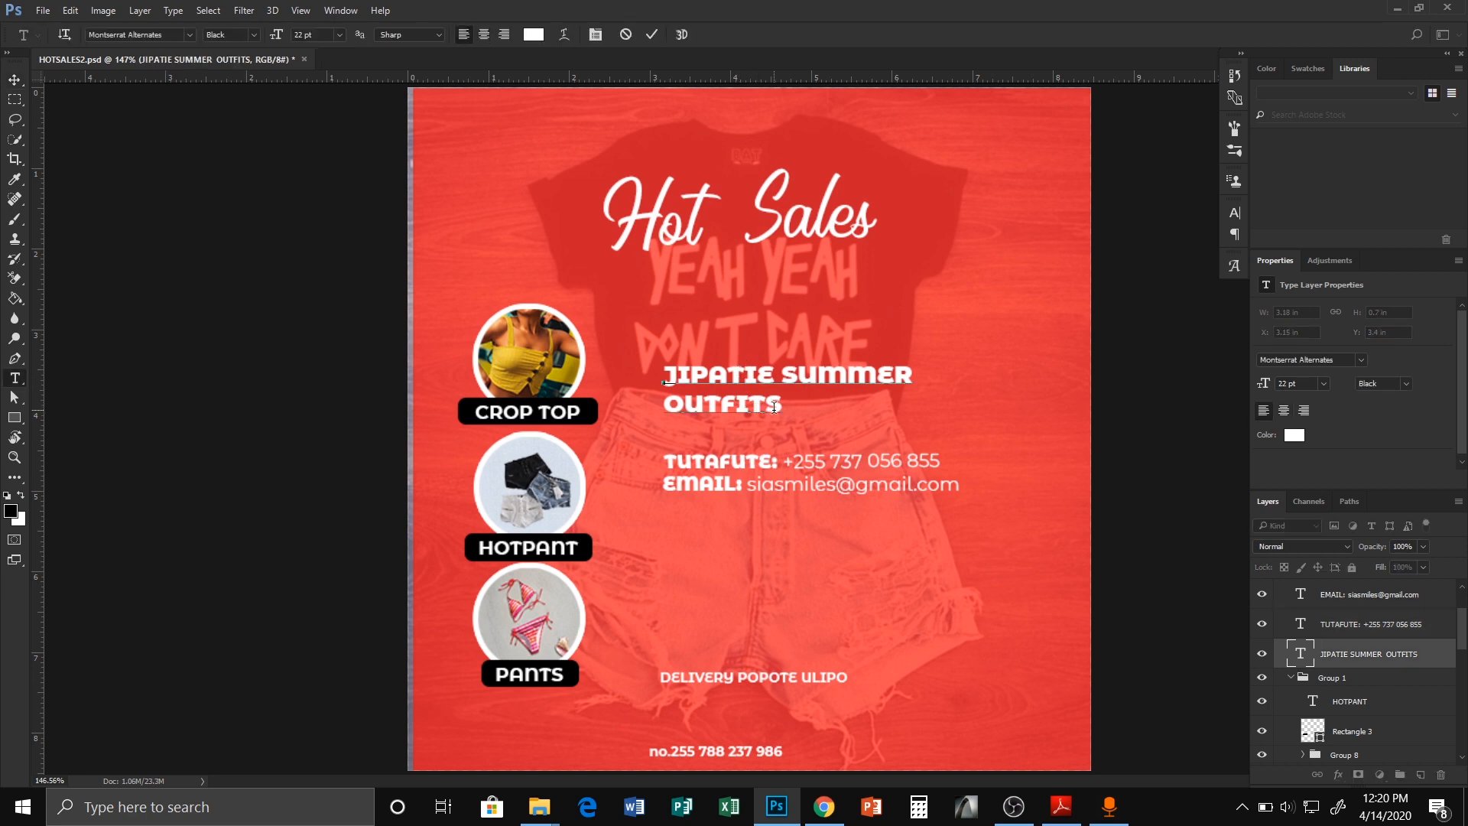
{"action": "key", "text": "ctrl+a"}
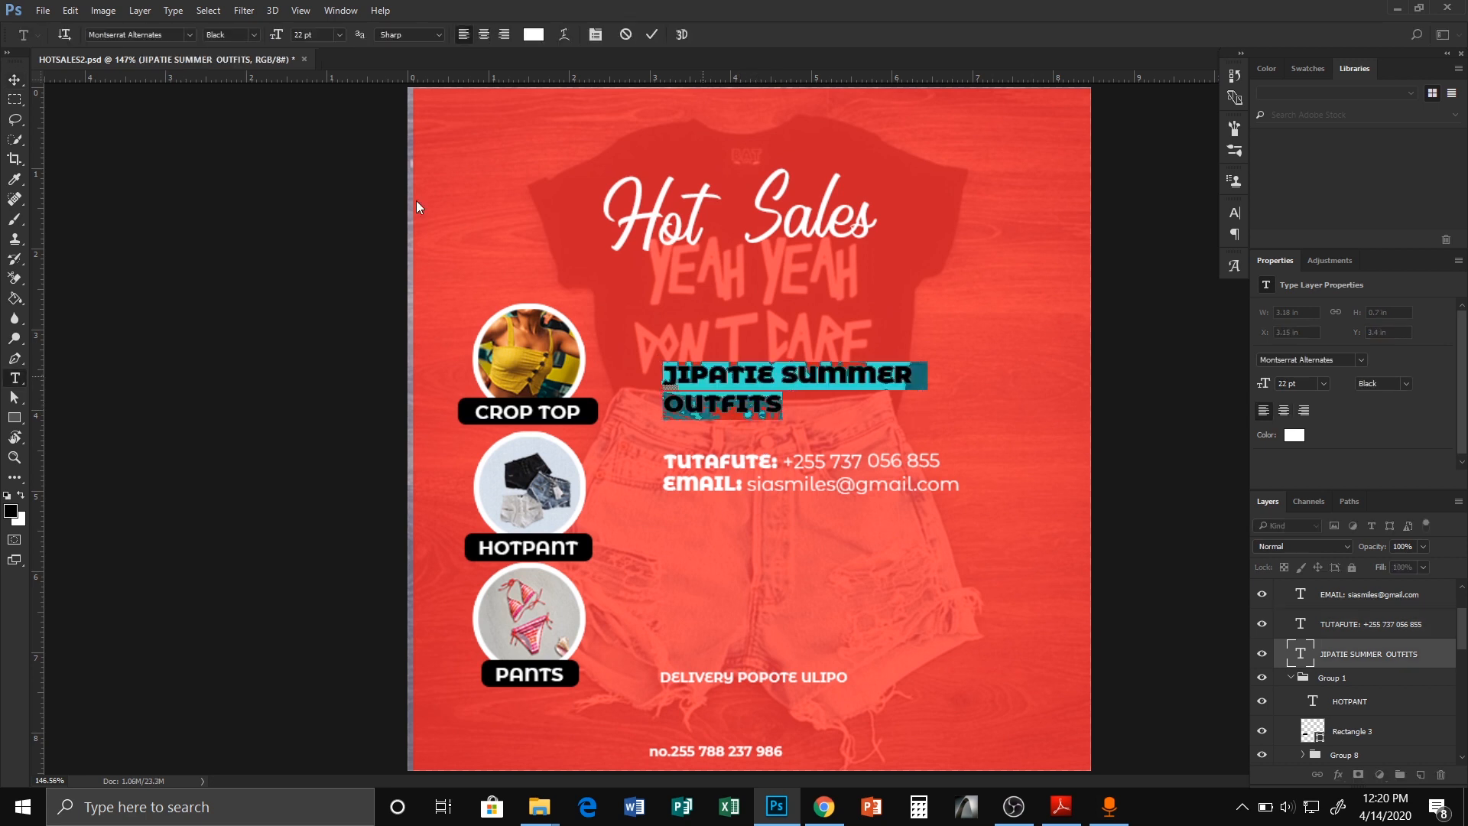
{"action": "left_click_drag", "start_coordinate": [272, 39], "coordinate": [279, 40]}
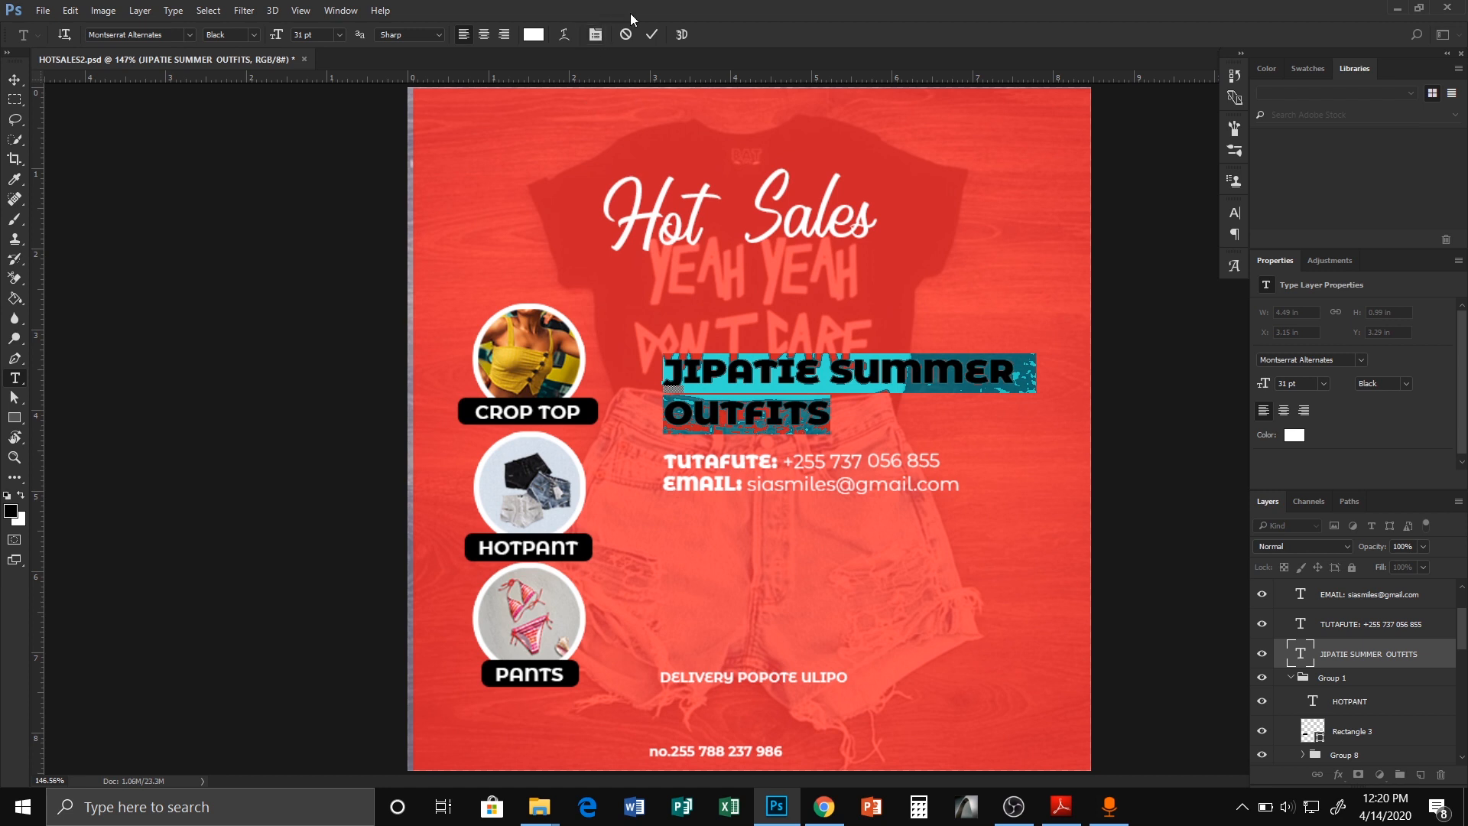
{"action": "left_click", "coordinate": [652, 34]}
{"action": "key", "text": "b"}
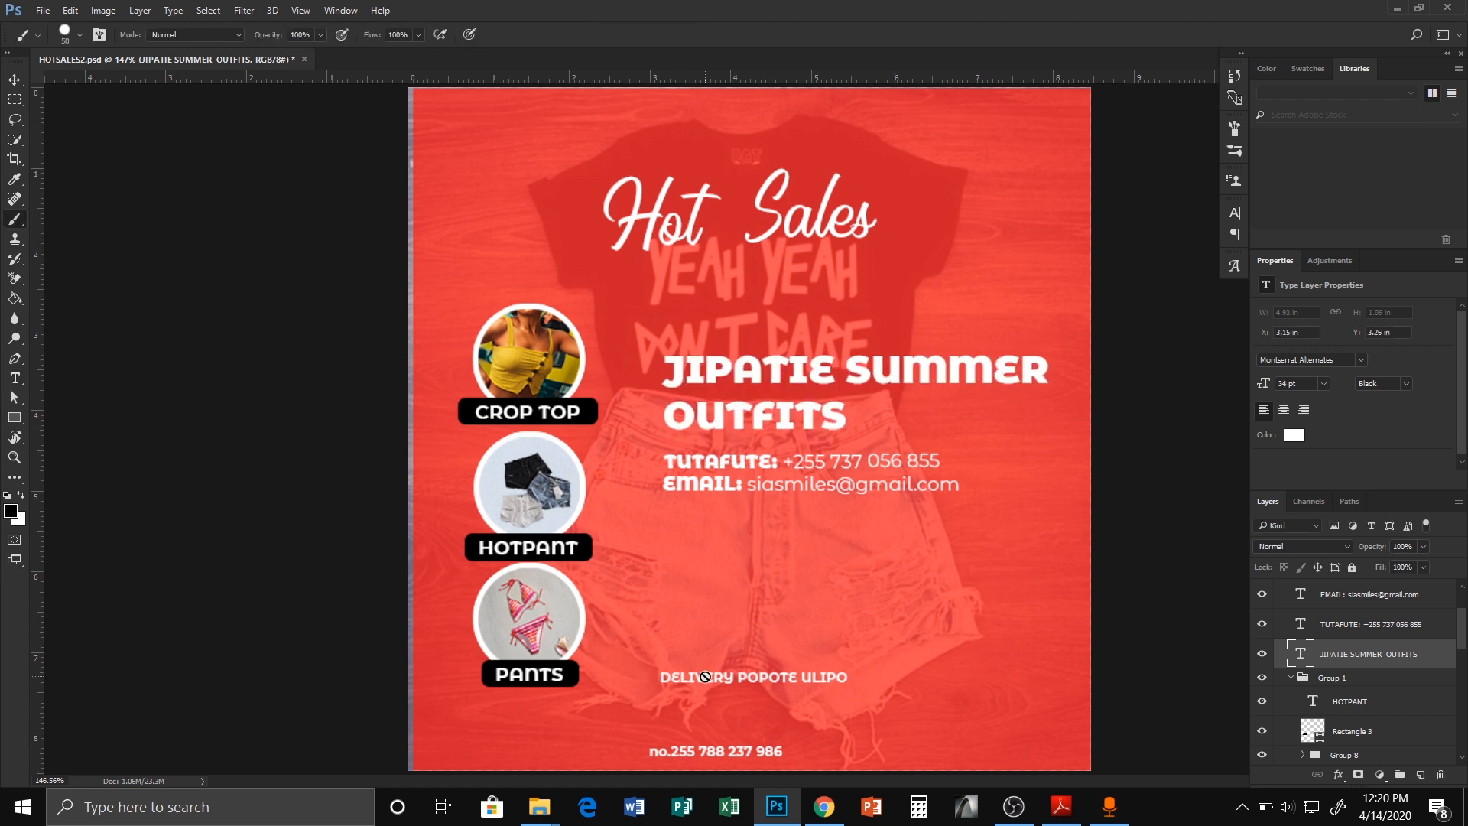
{"action": "key", "text": "v"}
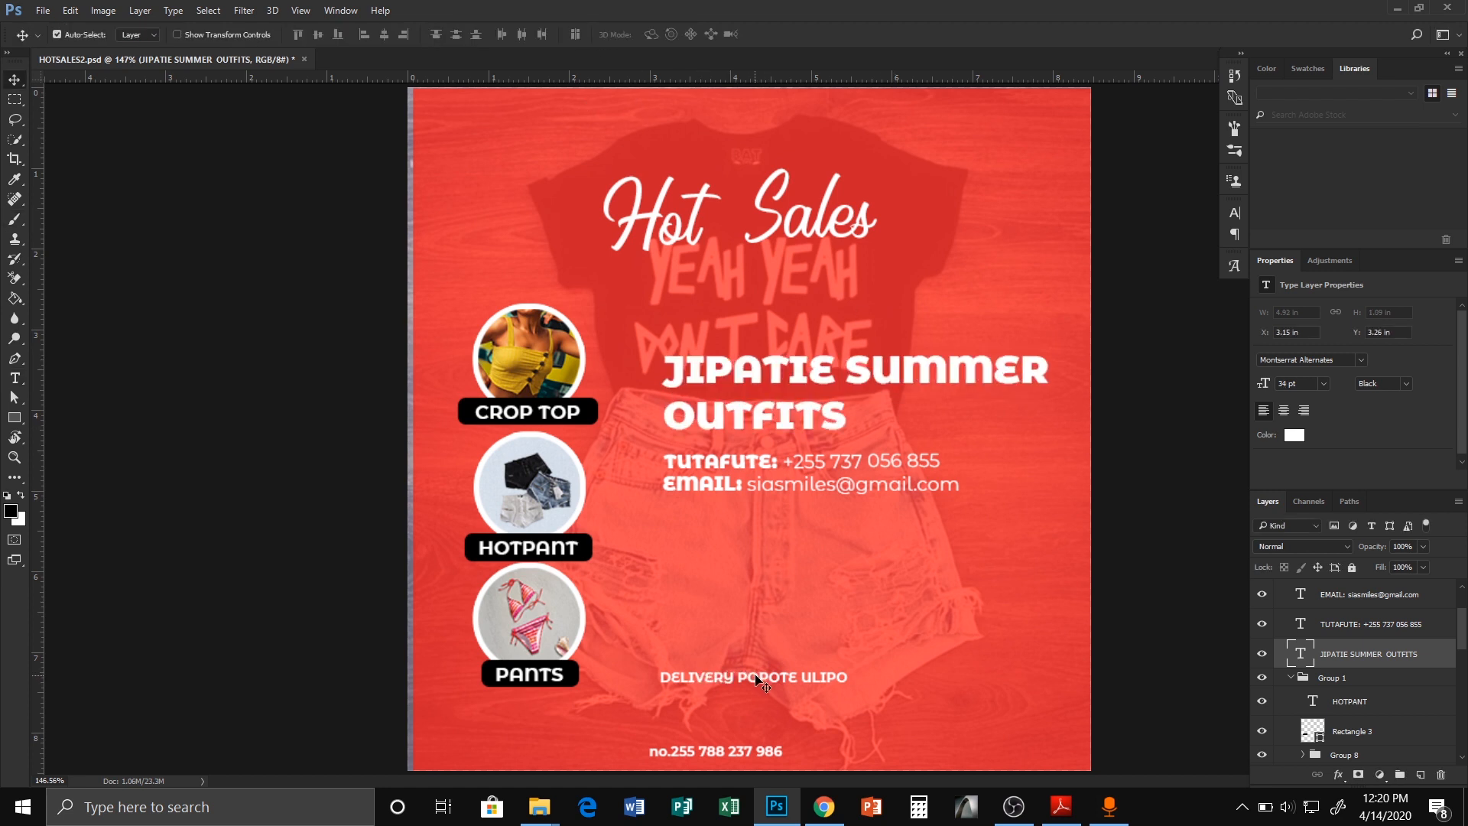
Move DELIVERY POPOTE ULIPO up beneath the e-mail line and draw a rectangle about 173 × 20 px around it.
{"action": "left_click_drag", "start_coordinate": [757, 679], "coordinate": [721, 530]}
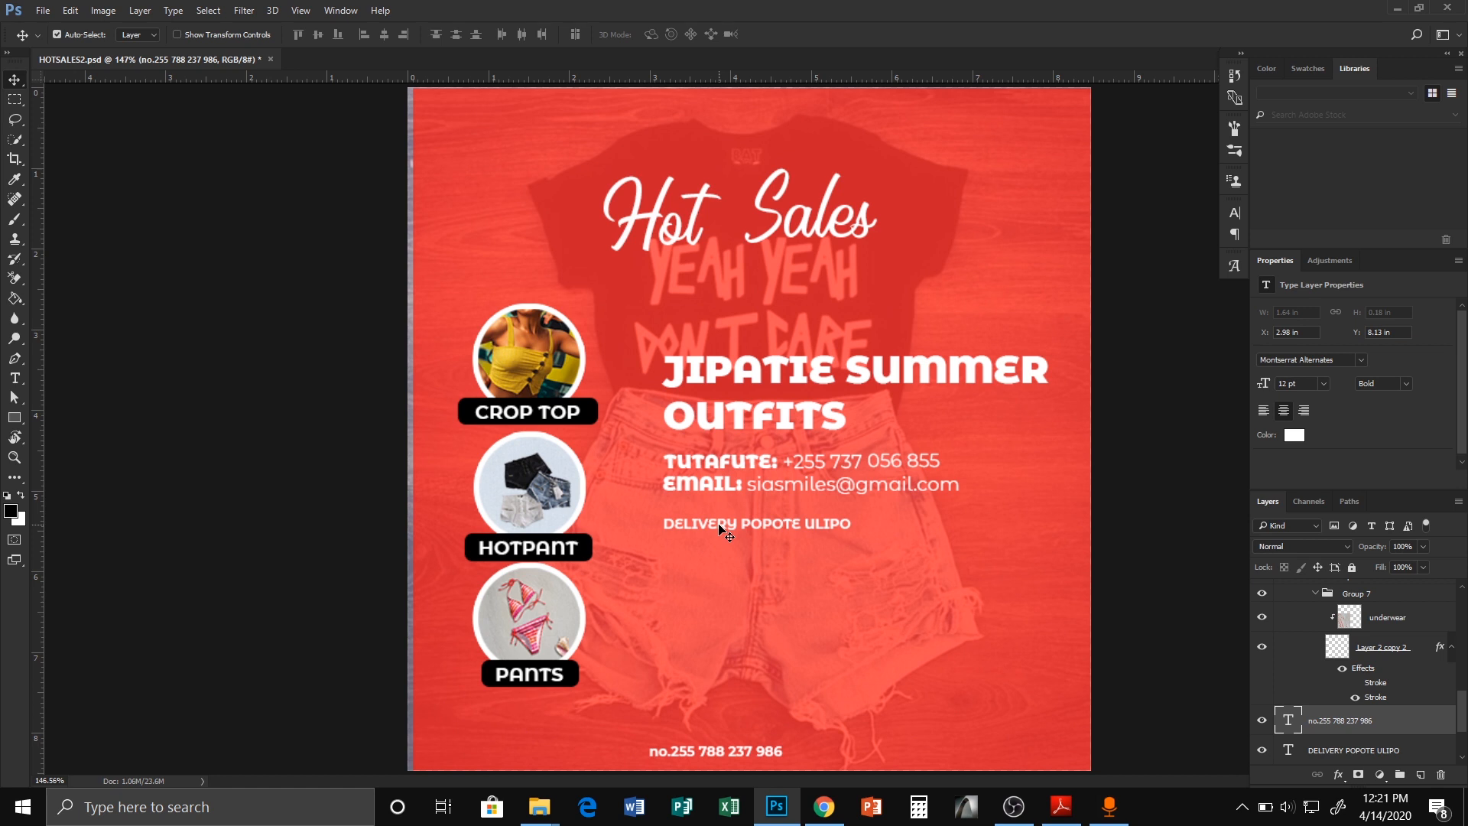
{"action": "left_click", "coordinate": [15, 418]}
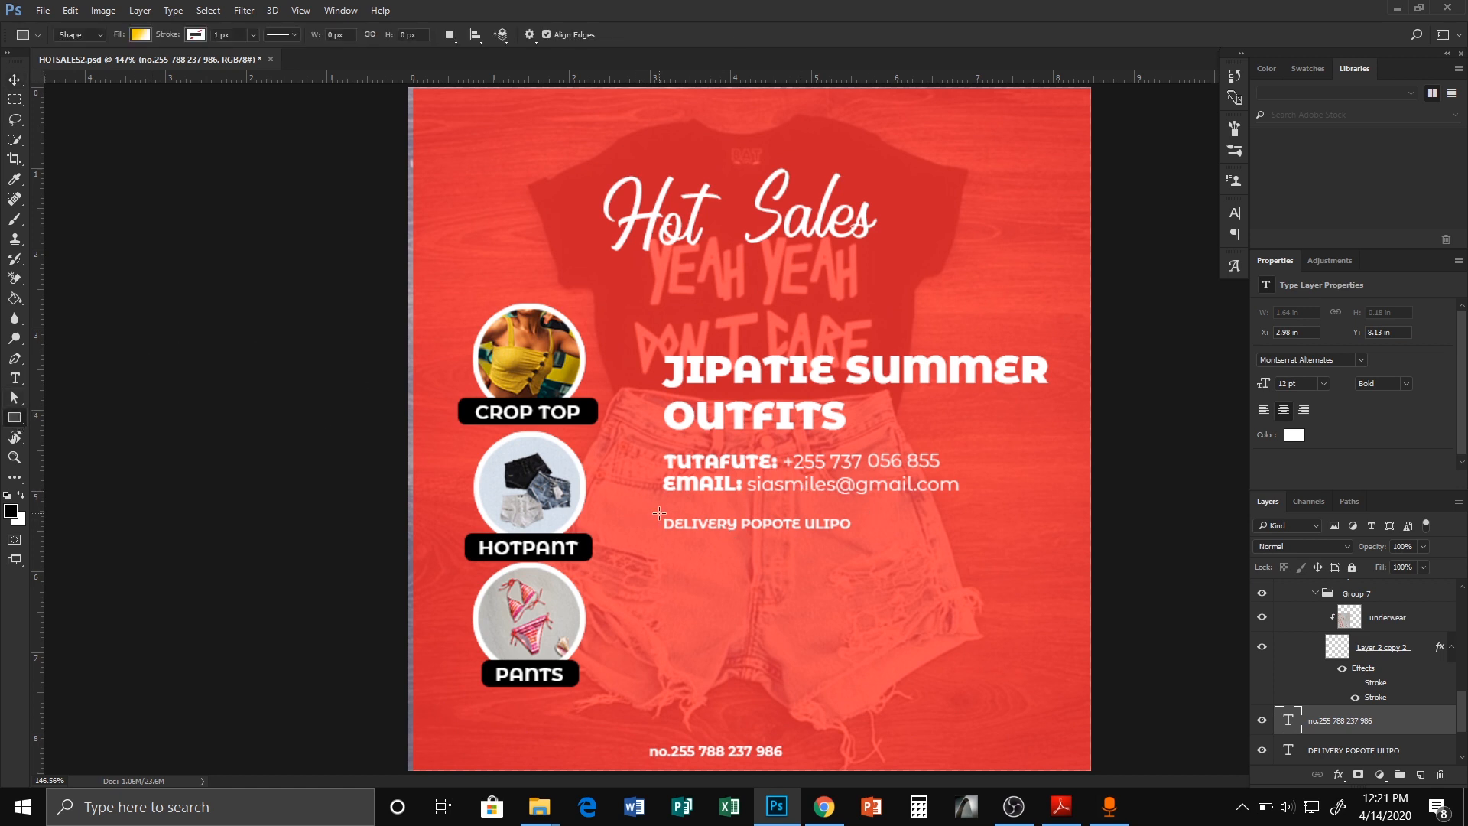
{"action": "left_click_drag", "start_coordinate": [661, 514], "coordinate": [854, 535]}
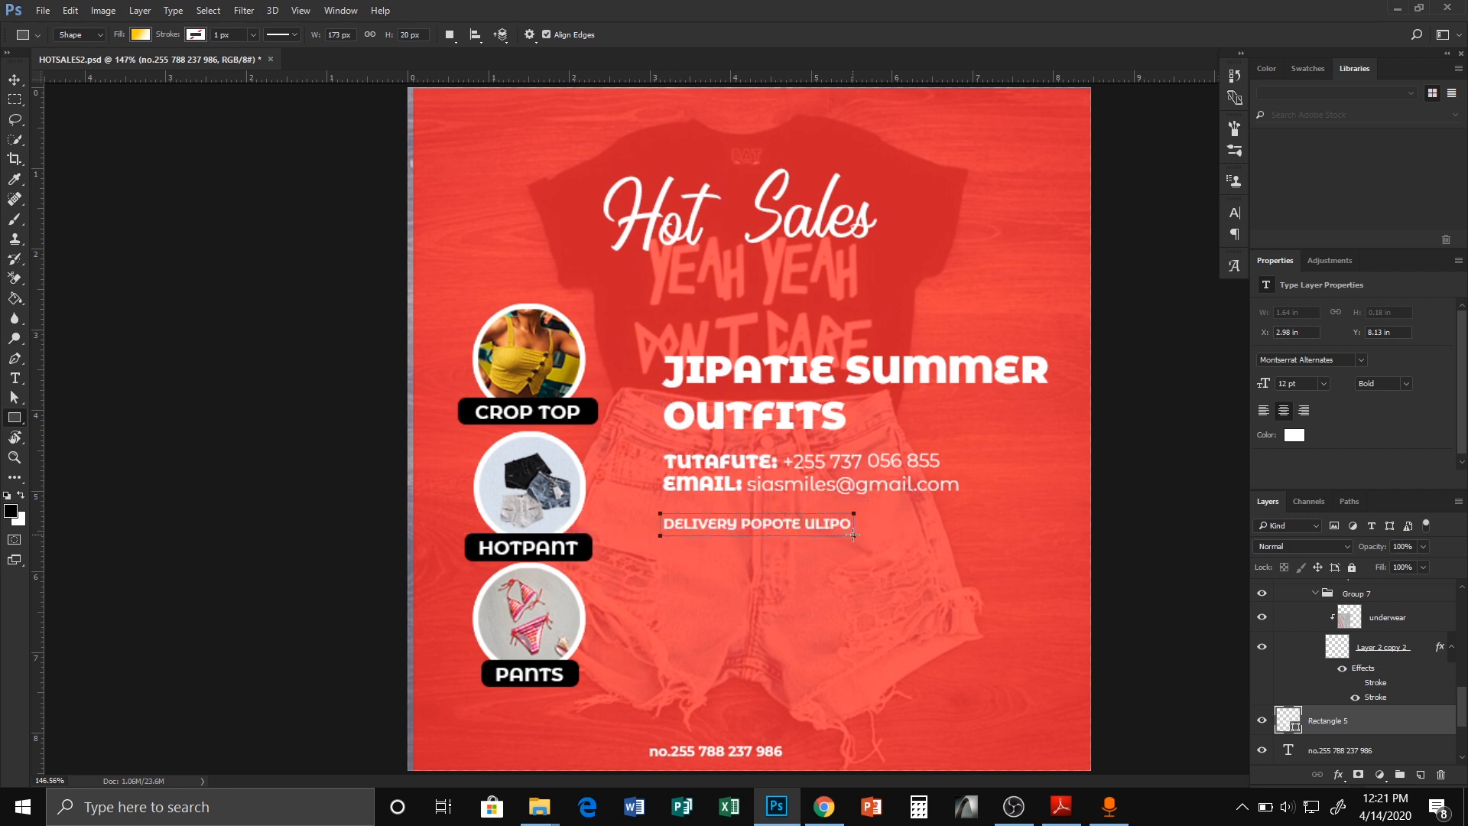
Round the new rectangle's corners to 7 px and fill it with solid black.
{"action": "left_click", "coordinate": [1361, 408]}
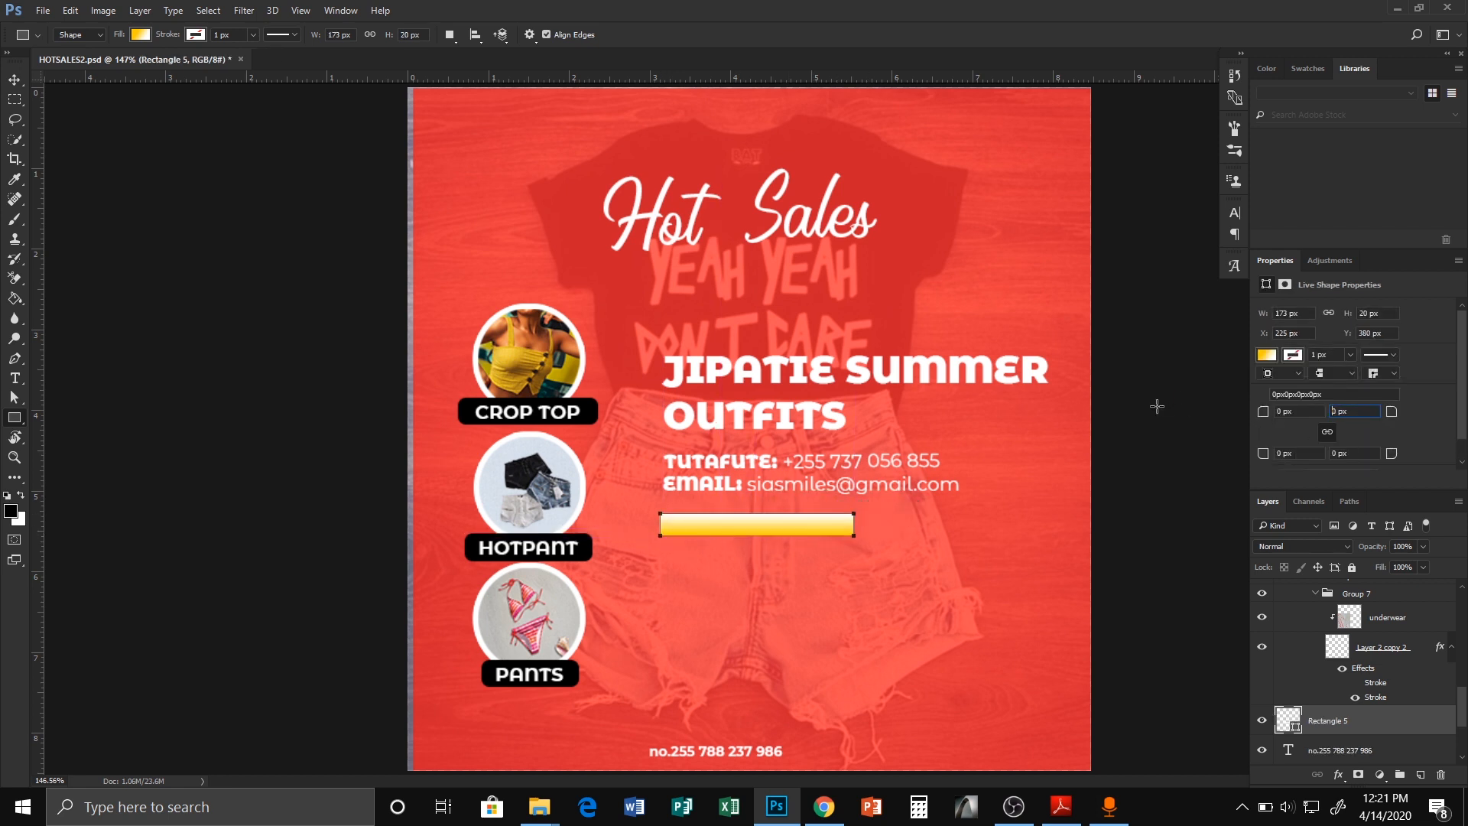
{"action": "type", "text": "7"}
{"action": "key", "text": "Return"}
{"action": "left_click", "coordinate": [1269, 357]}
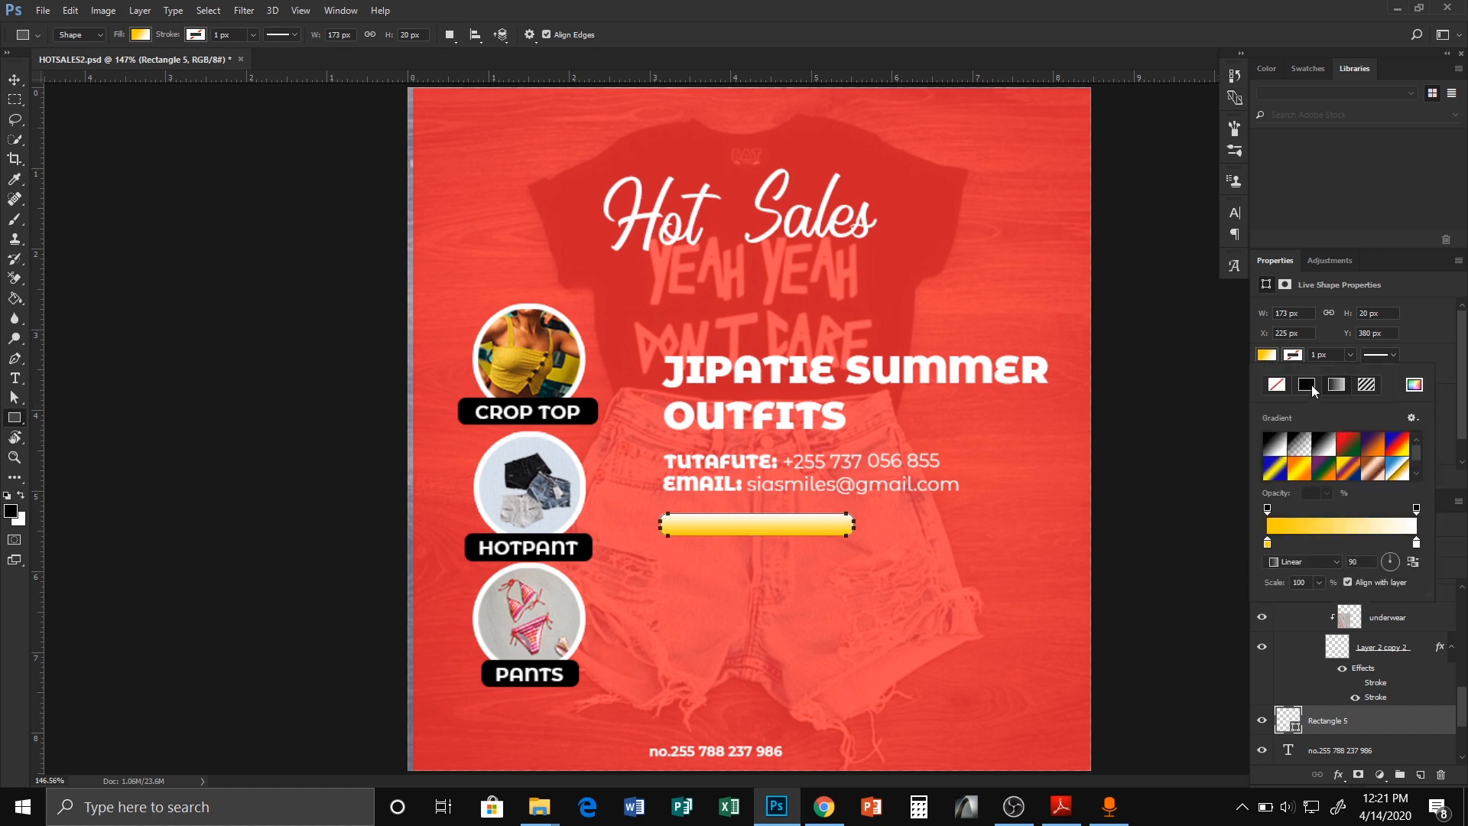
{"action": "left_click", "coordinate": [1309, 385]}
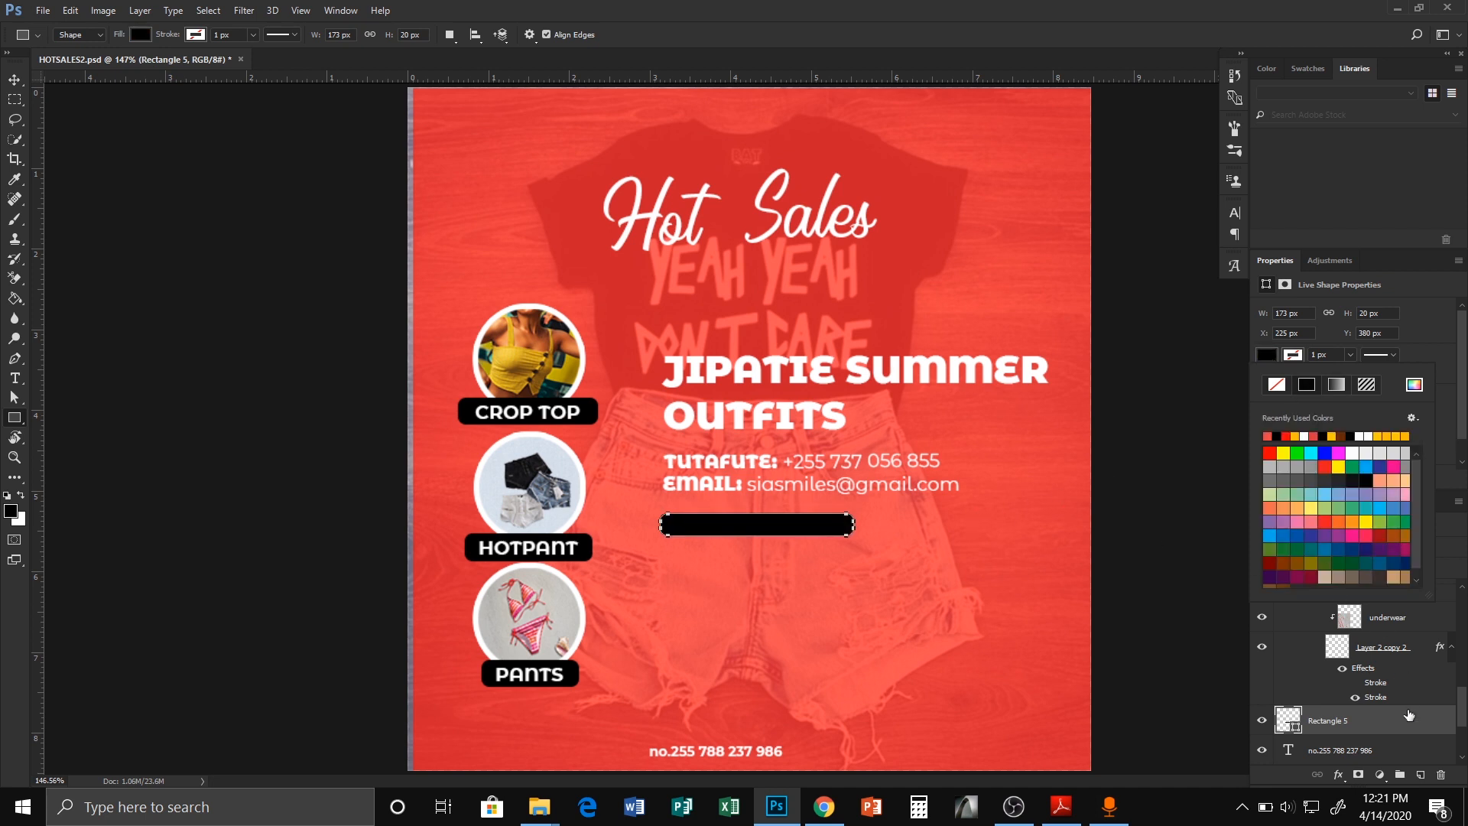
Move the black rectangle's layer below the DELIVERY POPOTE ULIPO text layer, just above Rectangle 1.
{"action": "left_click", "coordinate": [1382, 722]}
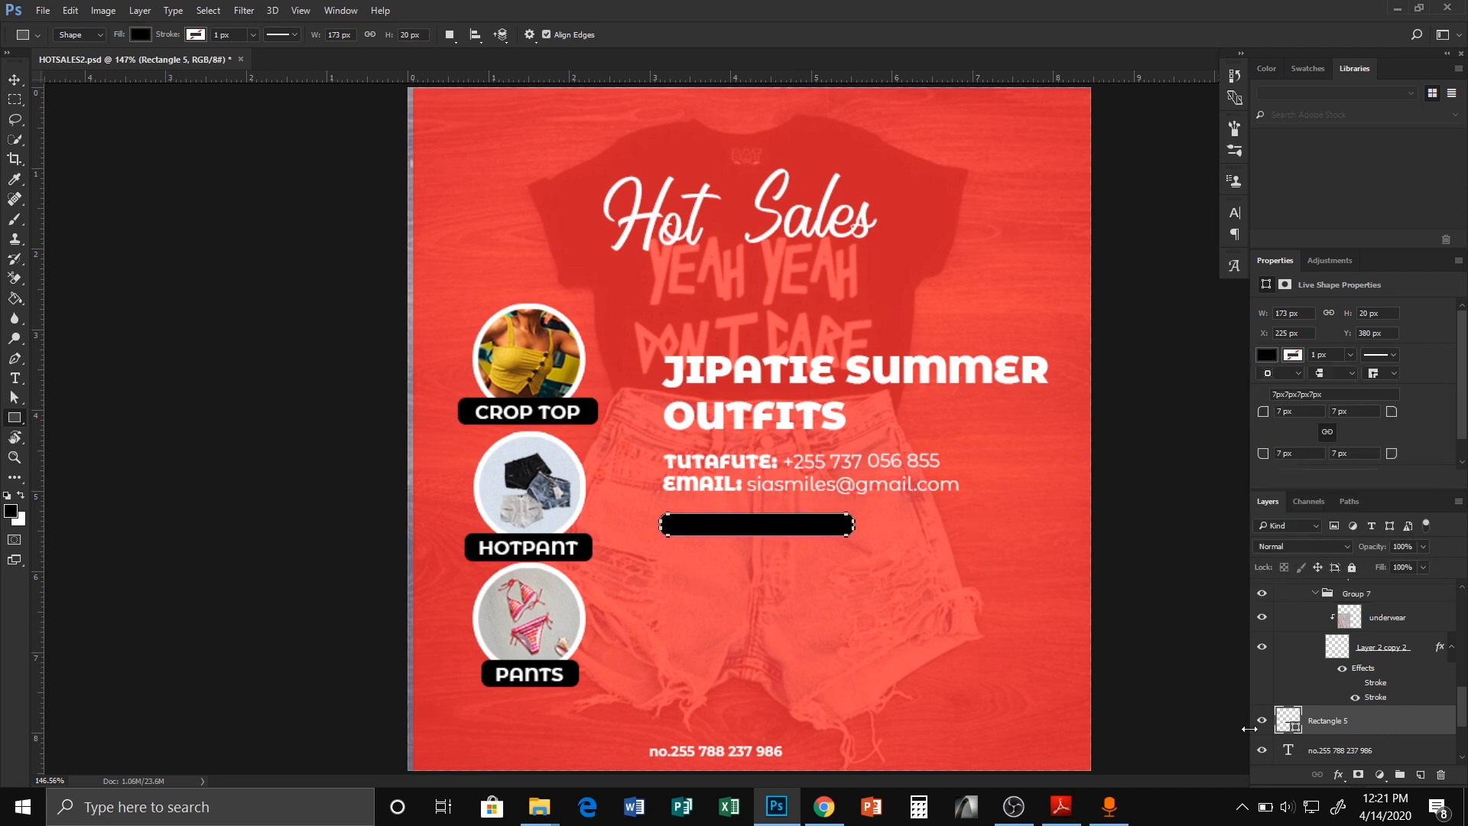
{"action": "scroll", "coordinate": [1357, 753], "scroll_direction": "down", "scroll_amount": 2}
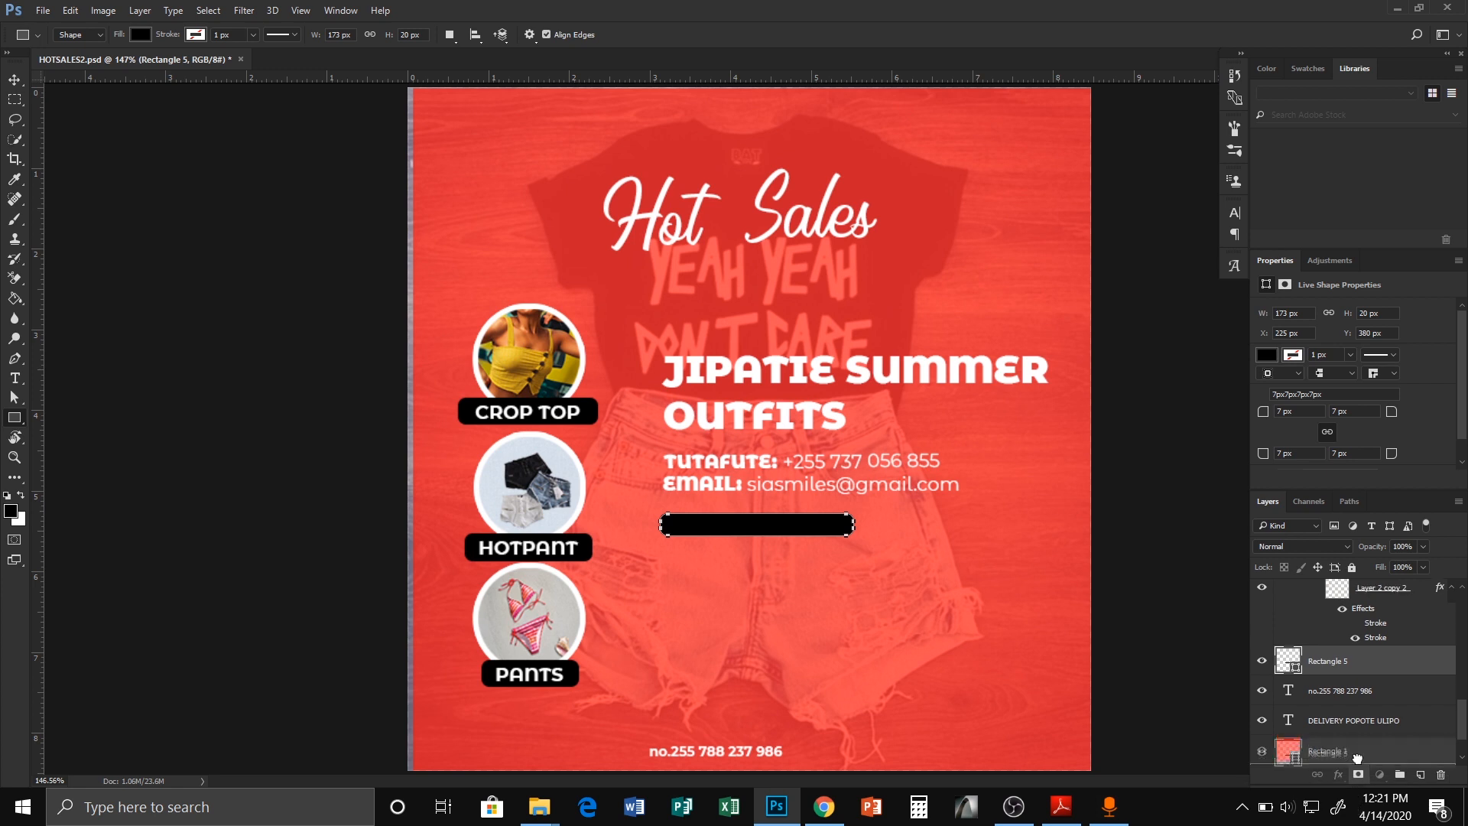
{"action": "left_click_drag", "start_coordinate": [1357, 758], "coordinate": [1364, 731]}
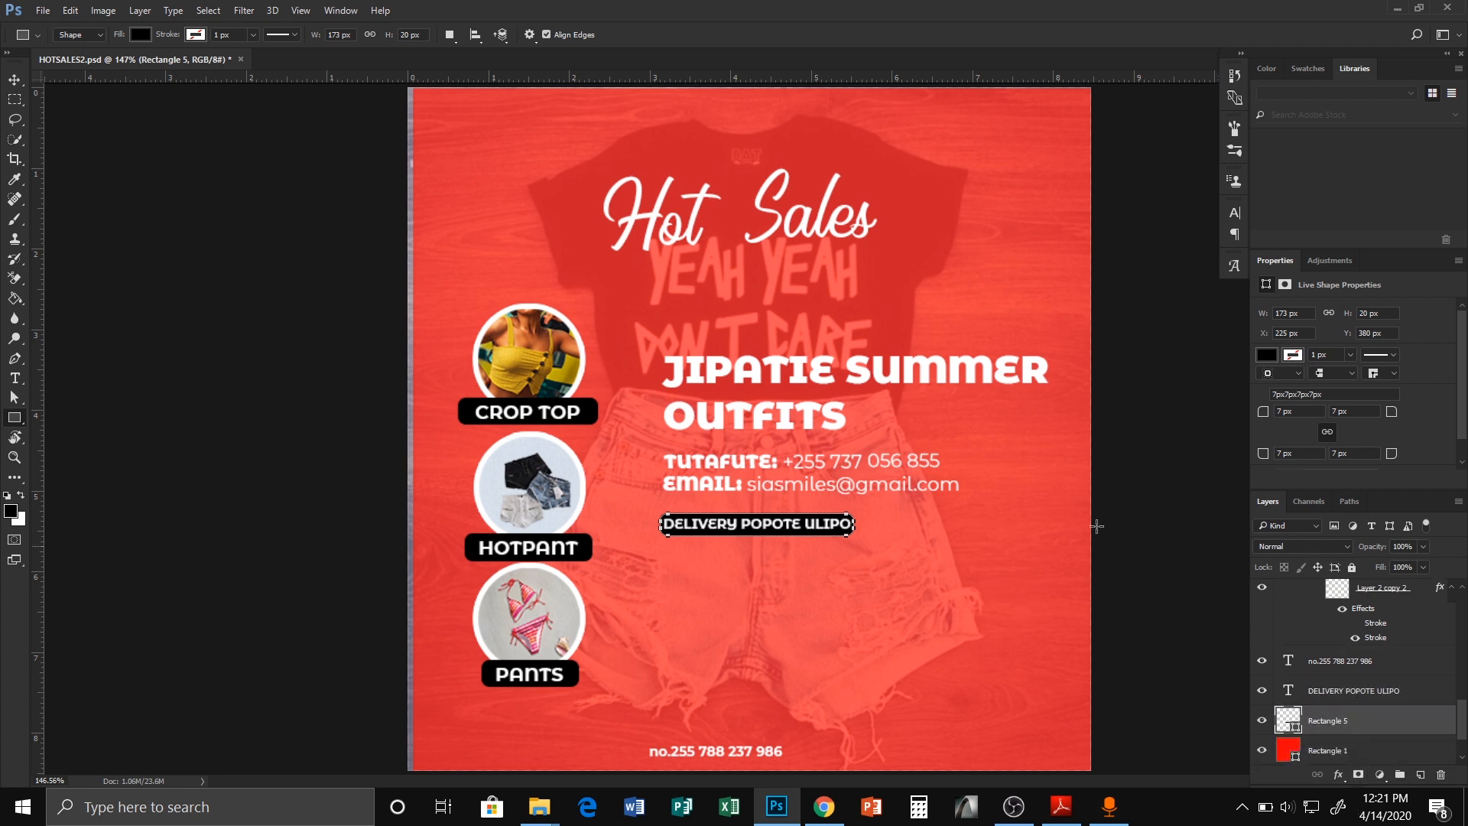
Enlarge the black rectangle behind DELIVERY POPOTE ULIPO about its centre to about 188 × 22 px.
{"action": "key", "text": "ctrl+r"}
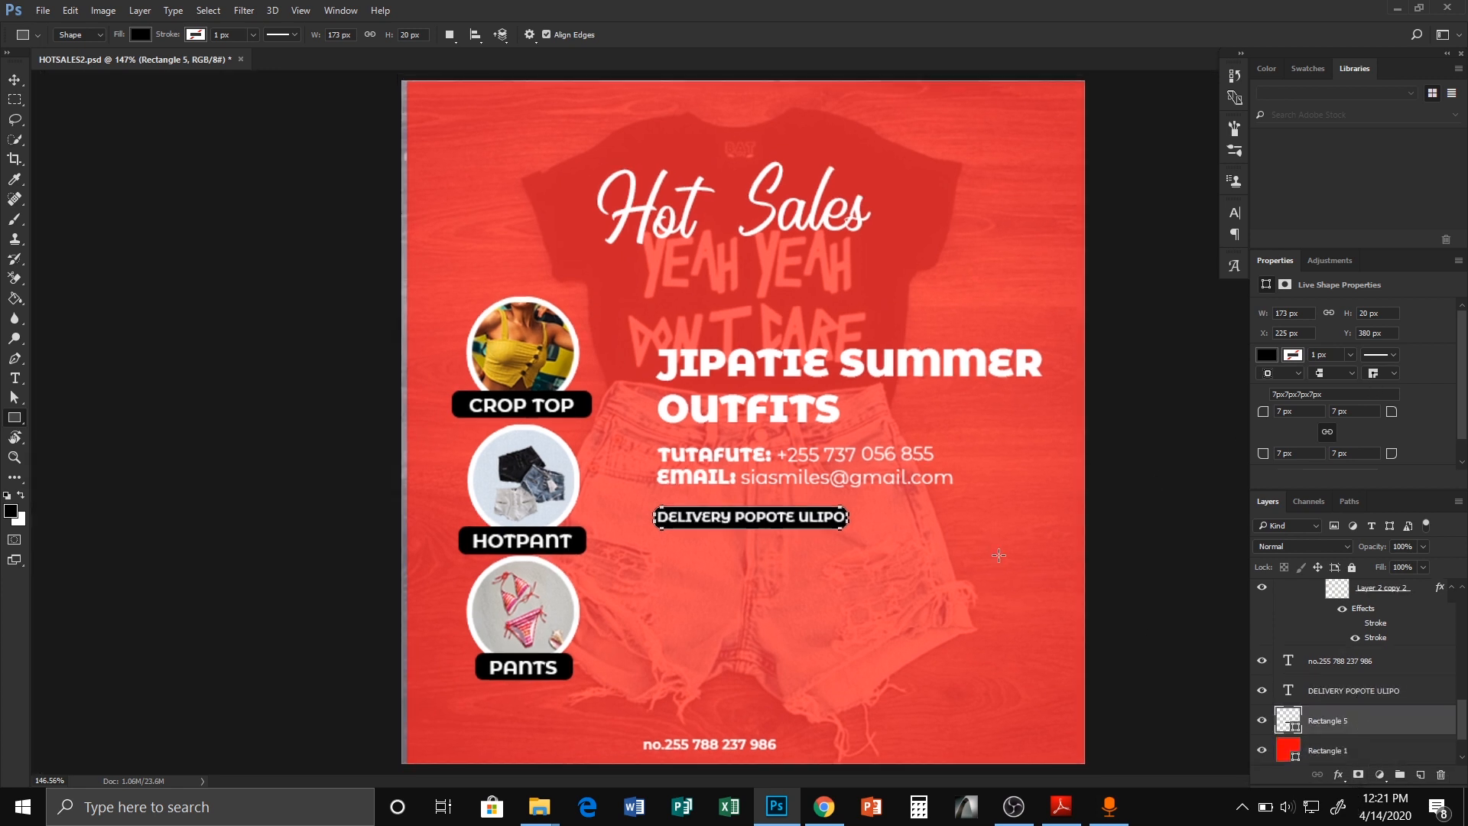
{"action": "key", "text": "ctrl+t"}
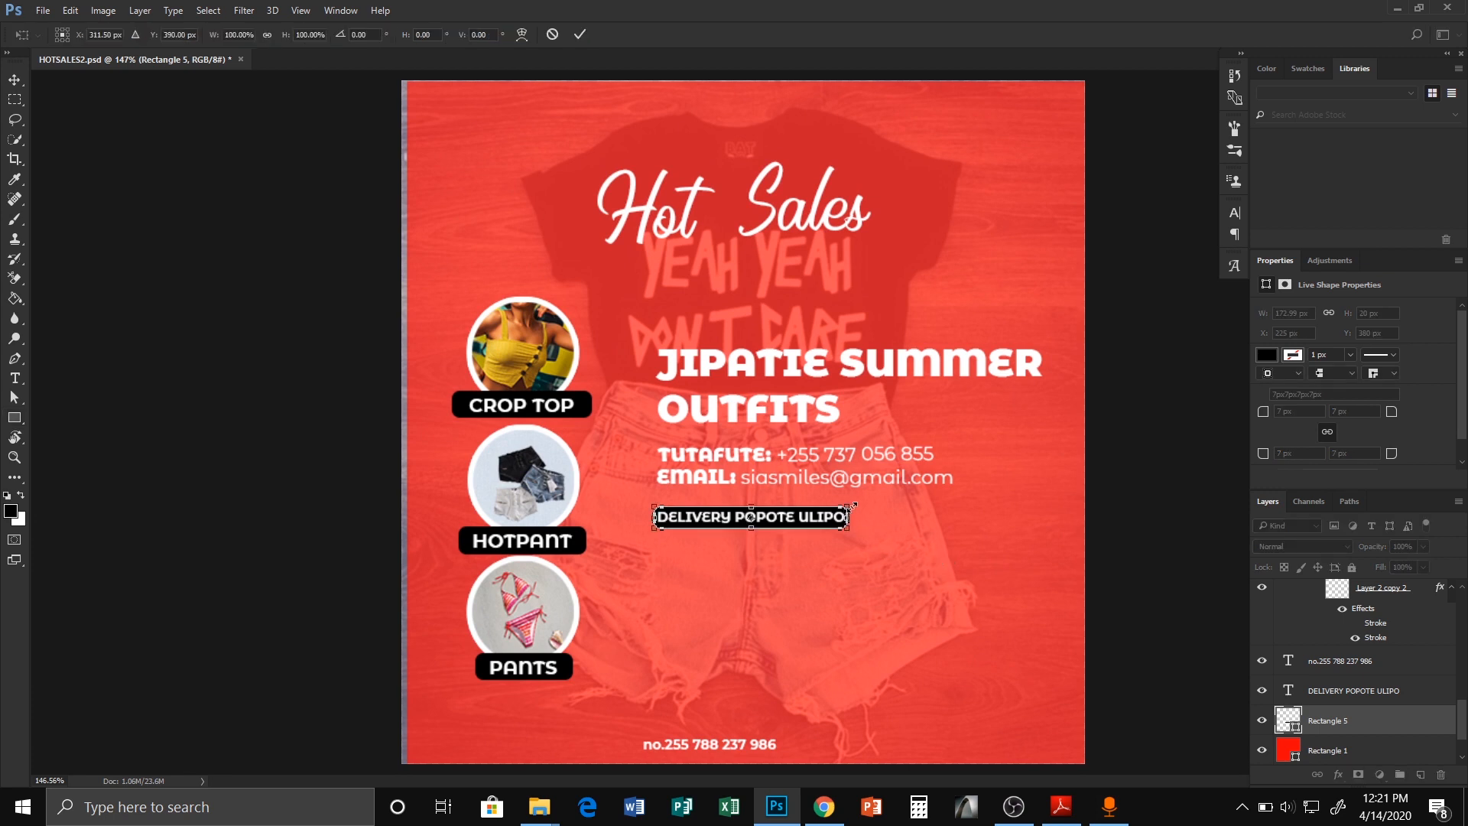
{"action": "left_click_drag", "start_coordinate": [854, 504], "coordinate": [857, 501]}
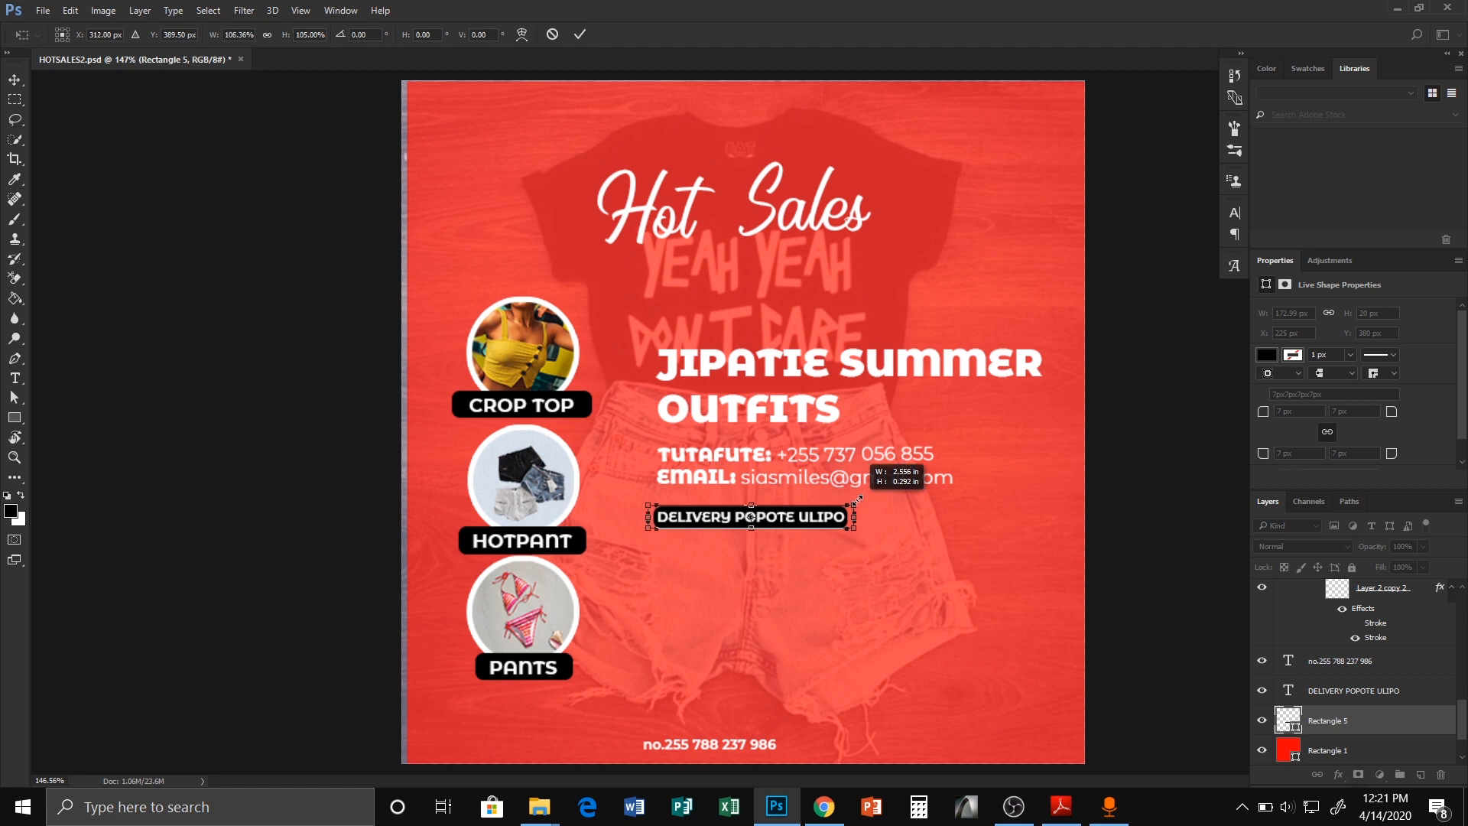
{"action": "left_click_drag", "start_coordinate": [858, 499], "coordinate": [862, 497]}
{"action": "key", "text": "u"}
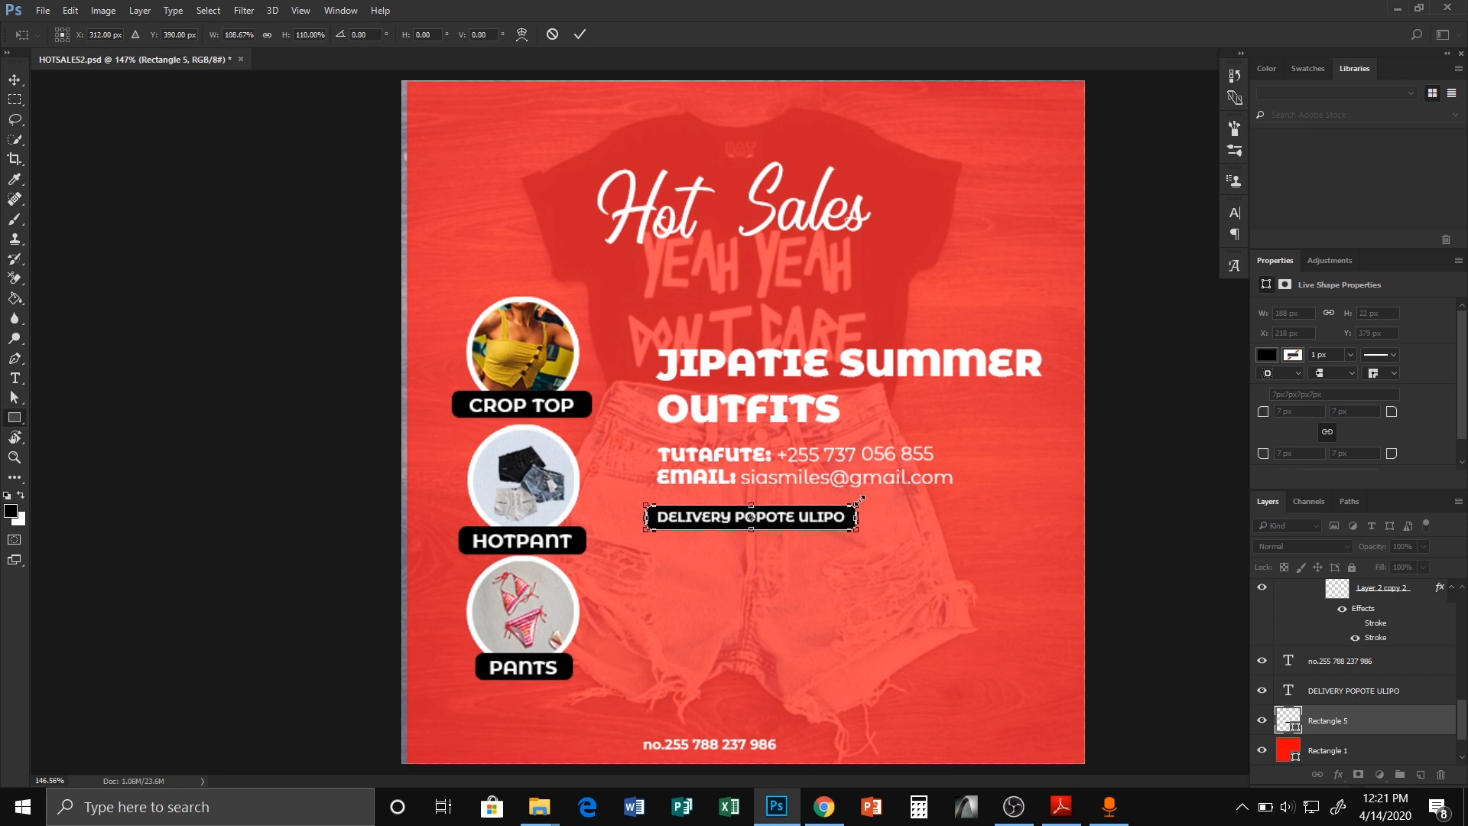
{"action": "key", "text": "v"}
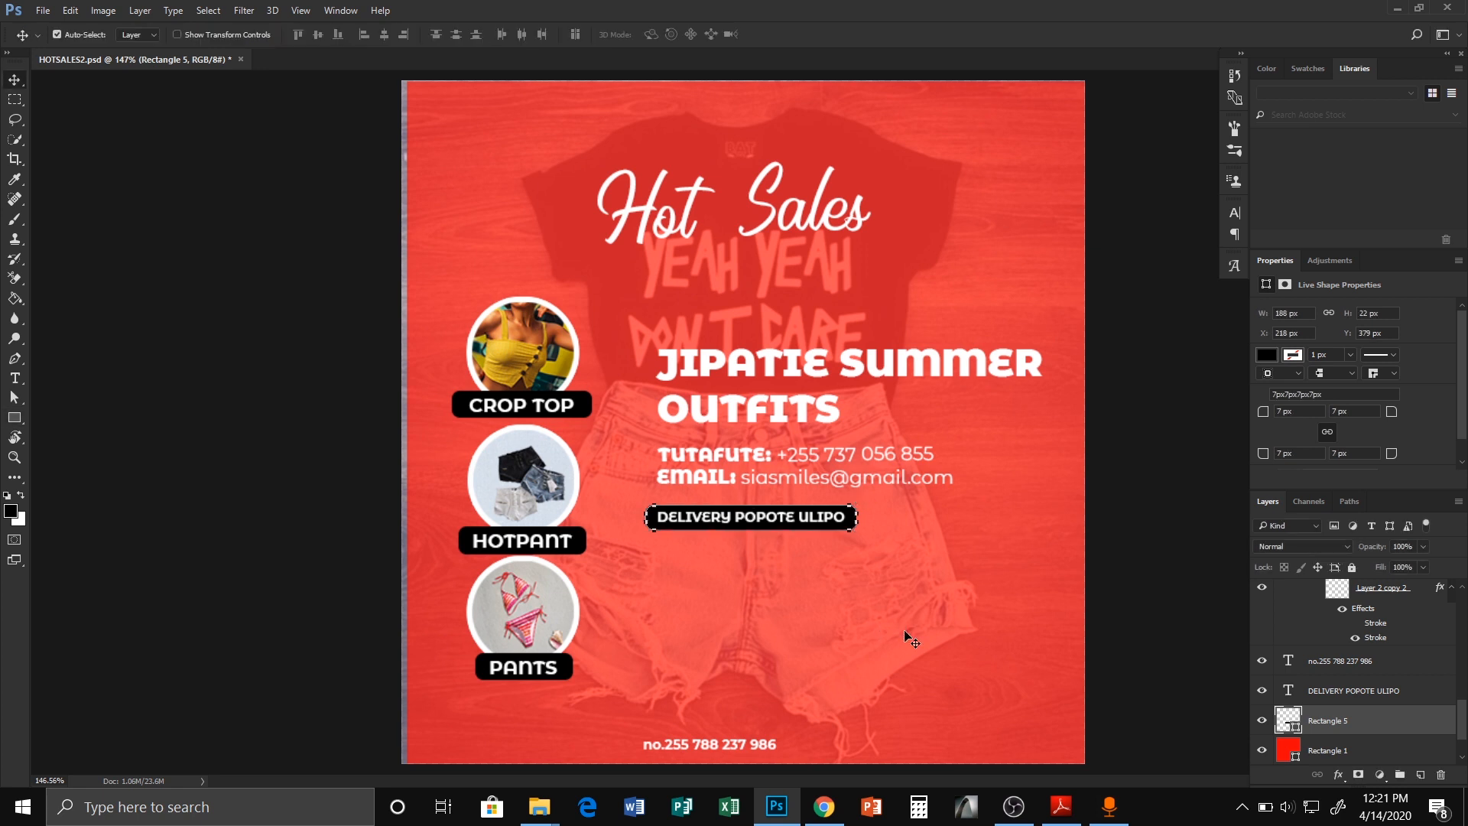
Centre the DELIVERY POPOTE ULIPO text and its black rectangle horizontally on each other and group the two layers.
{"action": "left_click", "coordinate": [1401, 693], "text": "ctrl"}
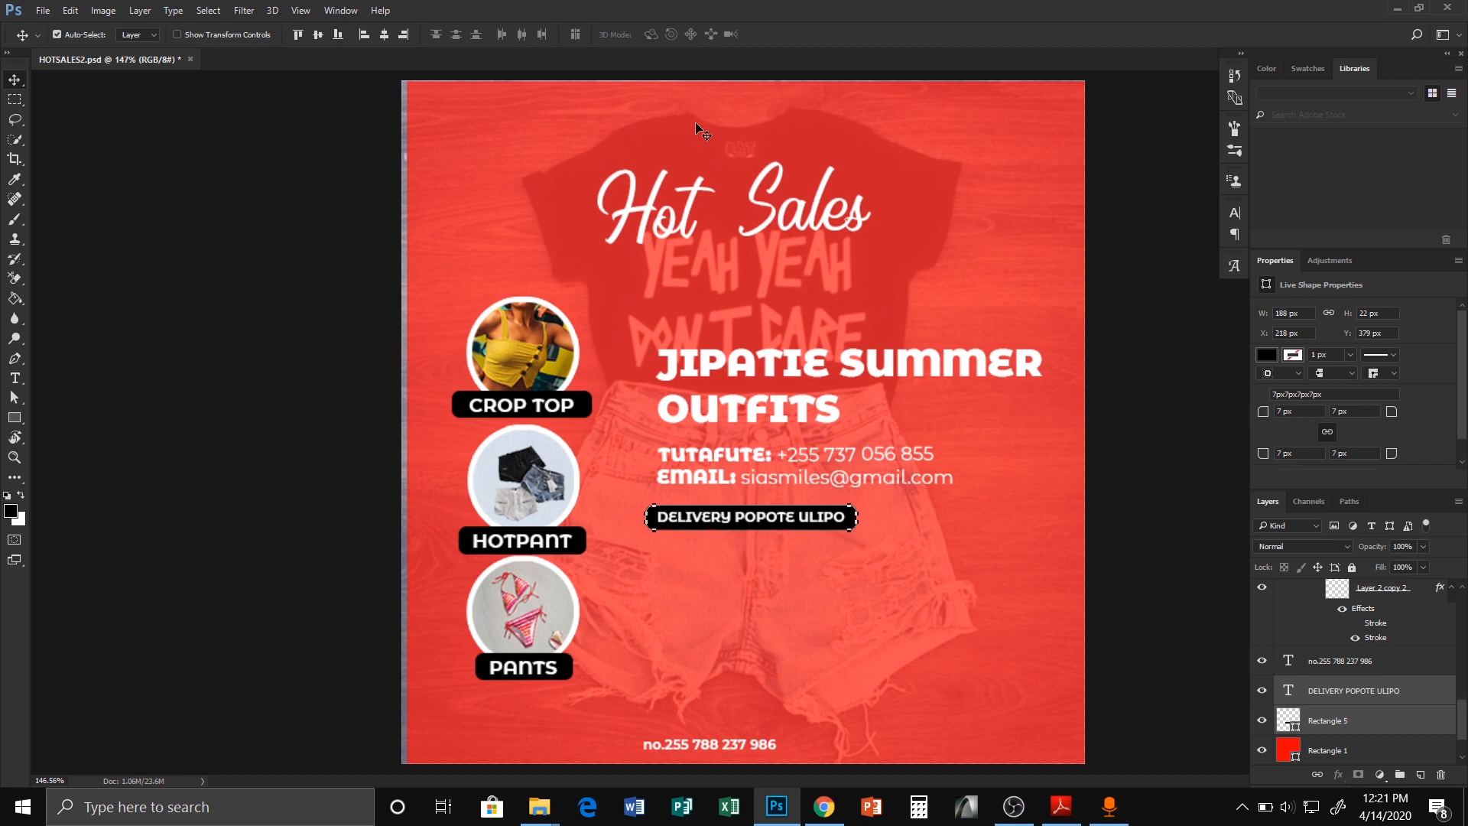
{"action": "left_click", "coordinate": [385, 36]}
{"action": "key", "text": "ctrl+g"}
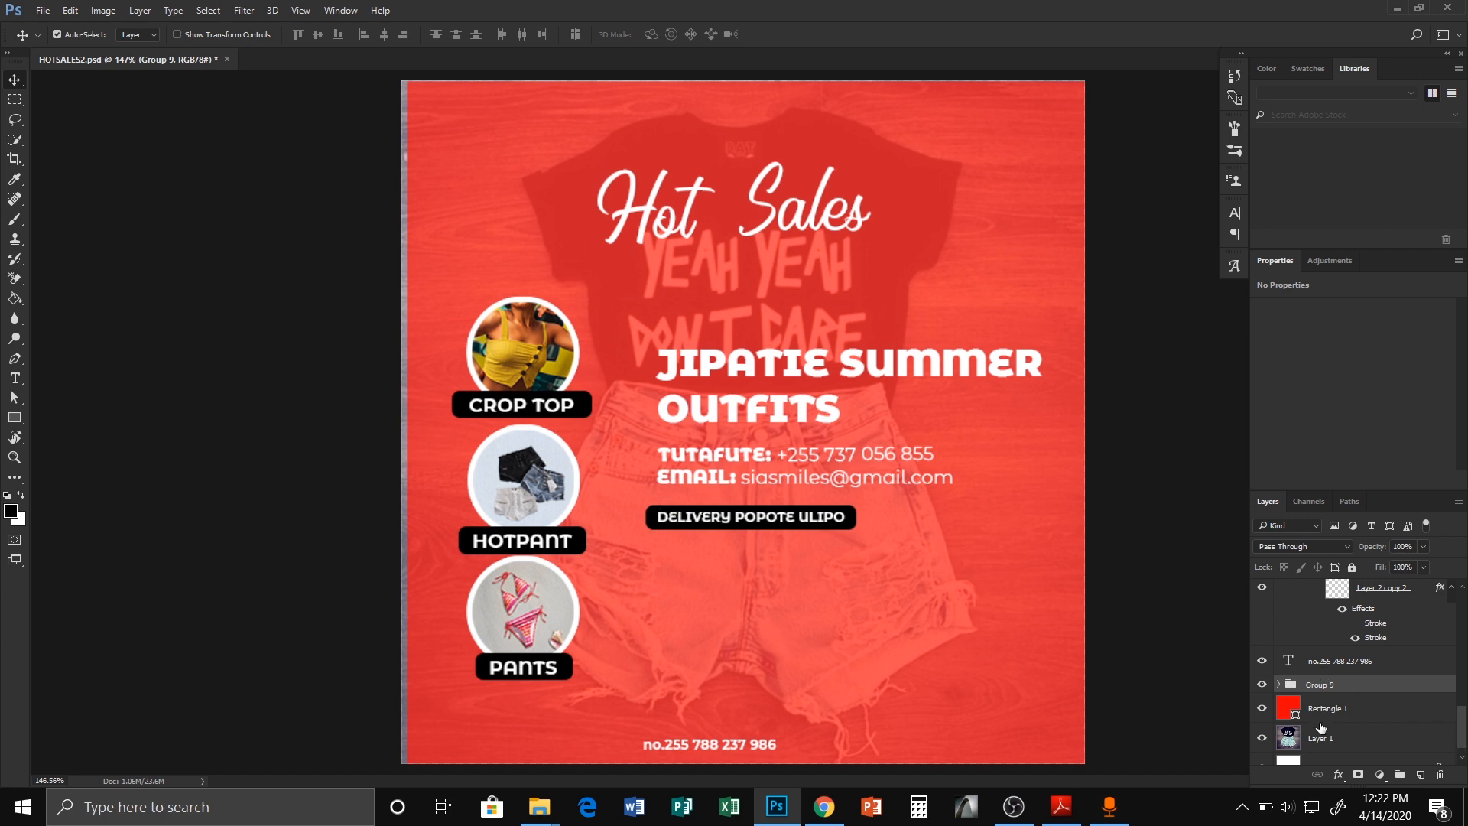
Left-align the JIPATIE SUMMER OUTFITS heading, TUTAFUTE line and EMAIL line flush with the left edge of the black delivery label.
{"action": "scroll", "coordinate": [1348, 655], "scroll_direction": "up", "scroll_amount": 2}
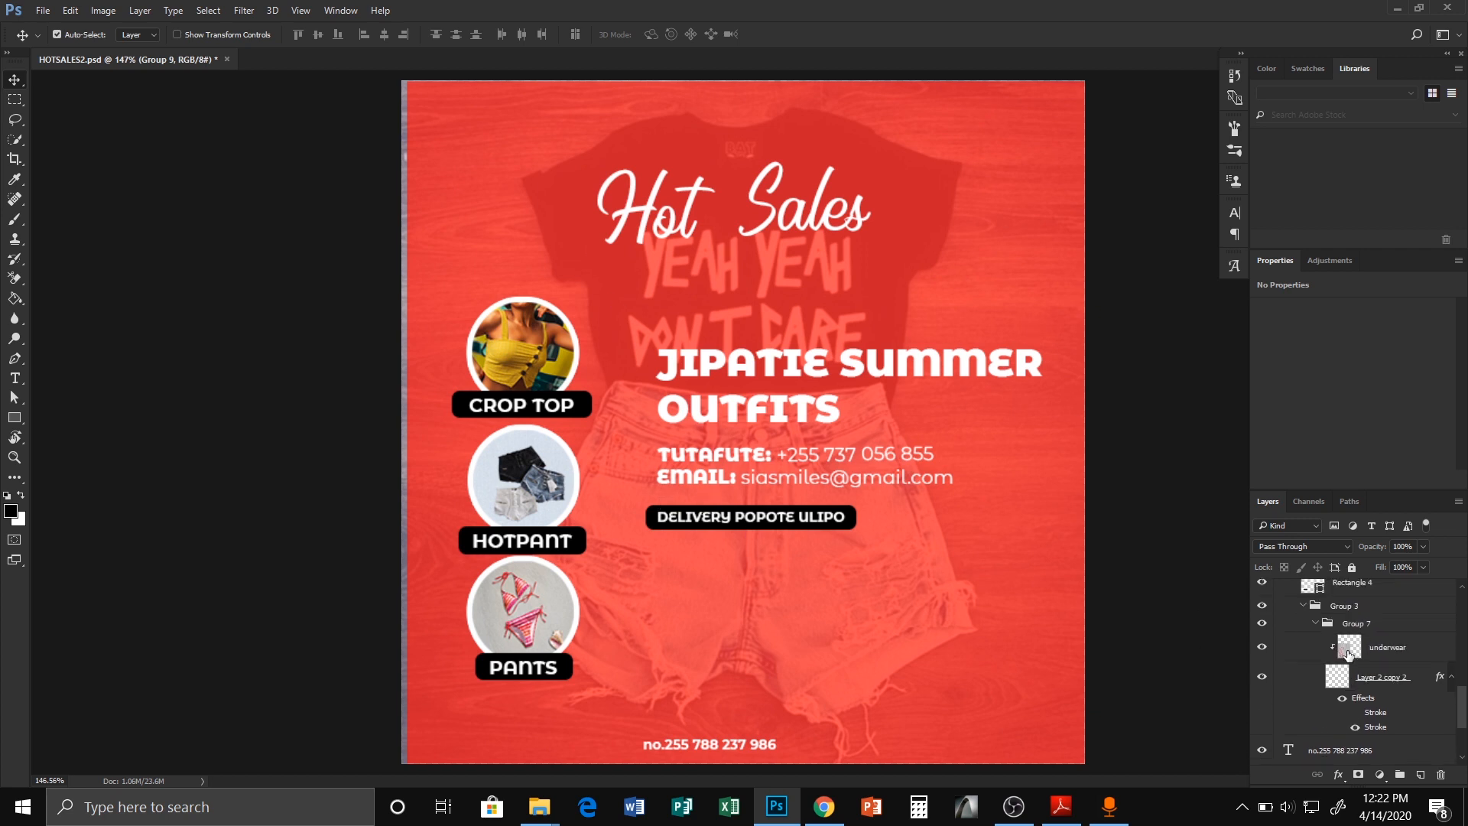
{"action": "scroll", "coordinate": [1348, 654], "scroll_direction": "up", "scroll_amount": 3}
{"action": "scroll", "coordinate": [1348, 655], "scroll_direction": "up", "scroll_amount": 5}
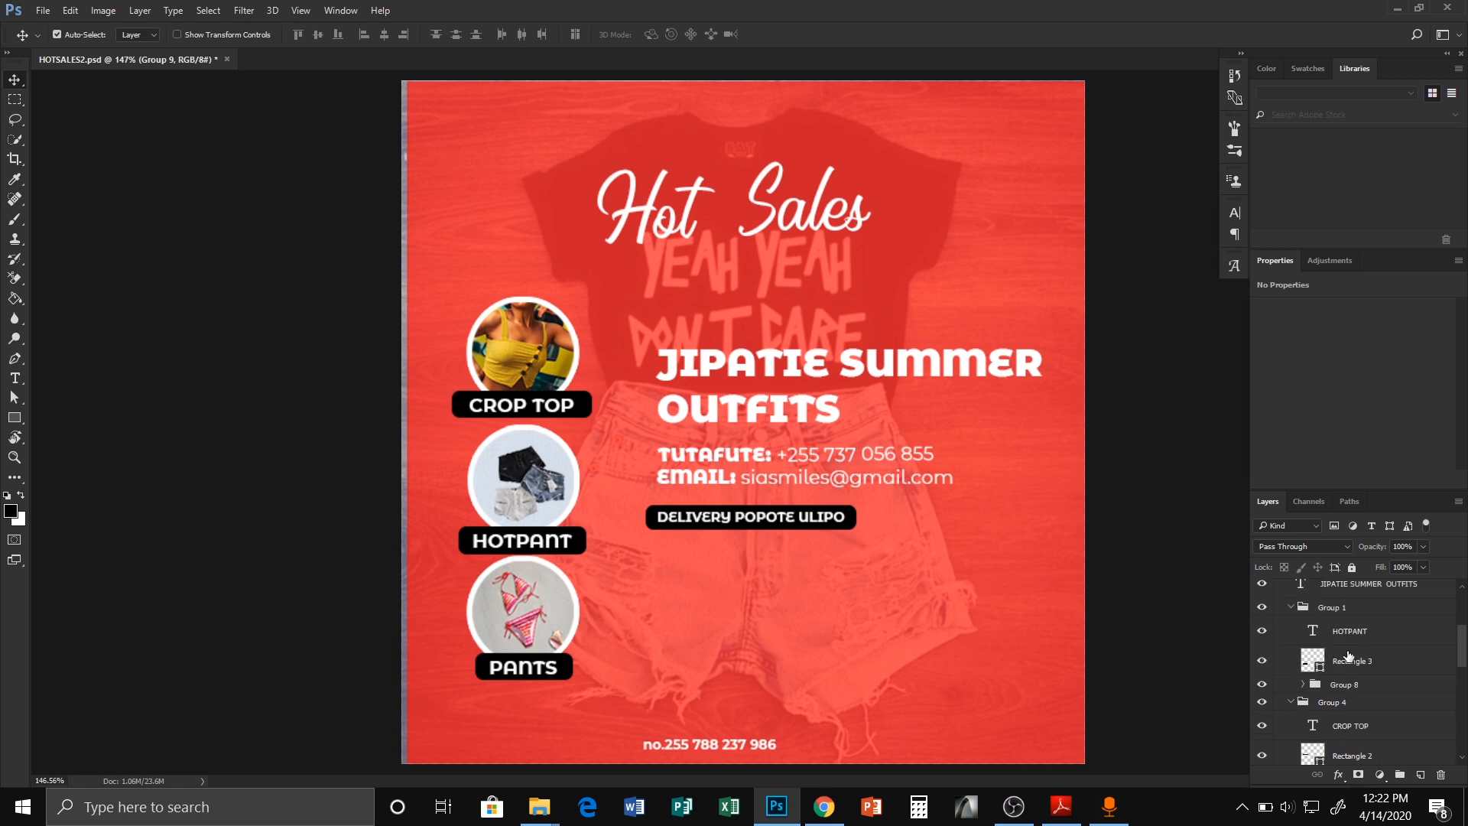
{"action": "left_click", "coordinate": [1348, 654]}
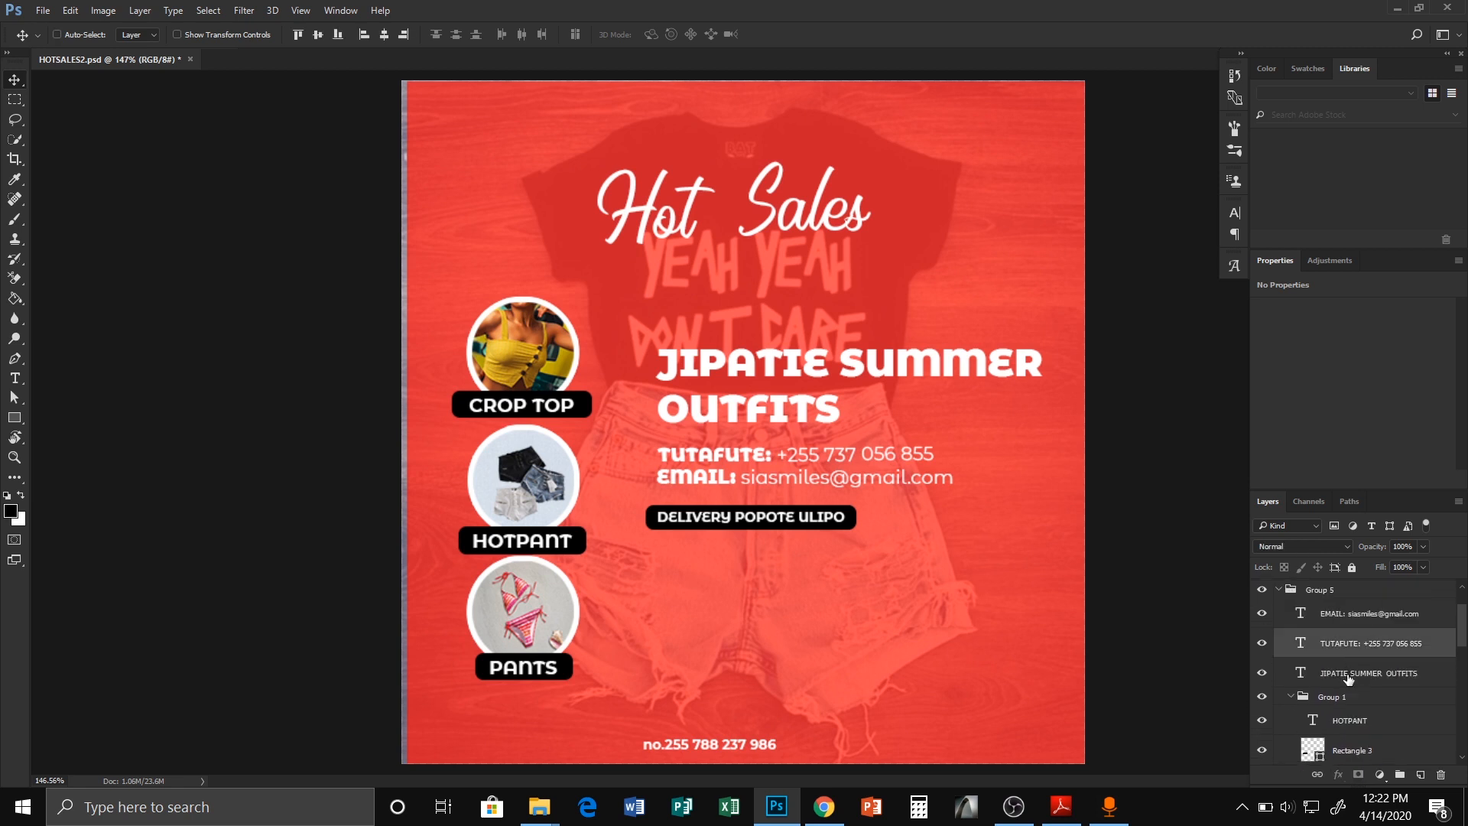
{"action": "left_click", "coordinate": [1348, 675], "text": "ctrl"}
{"action": "left_click", "coordinate": [1346, 621], "text": "ctrl"}
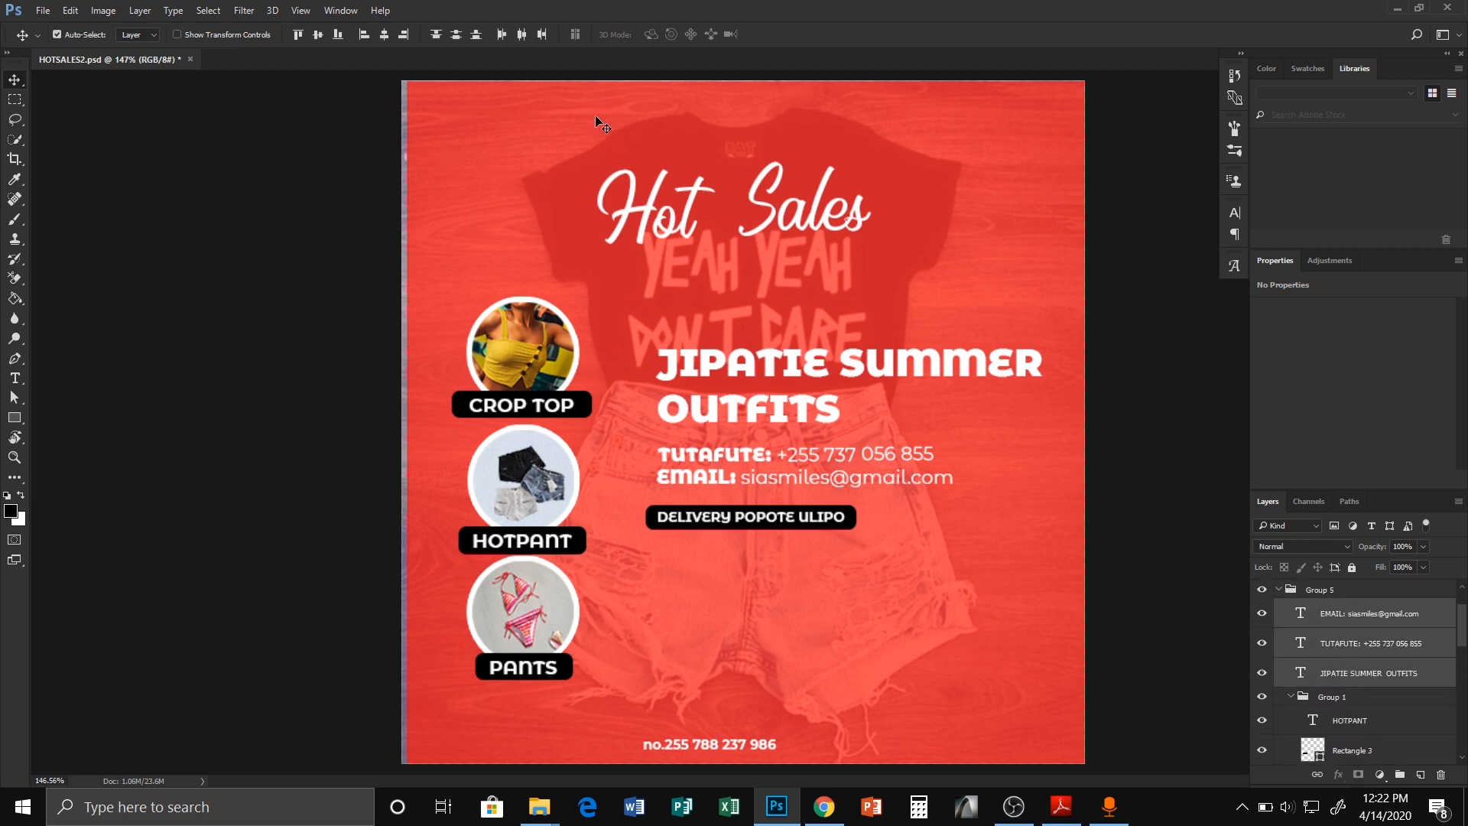
{"action": "left_click", "coordinate": [364, 38]}
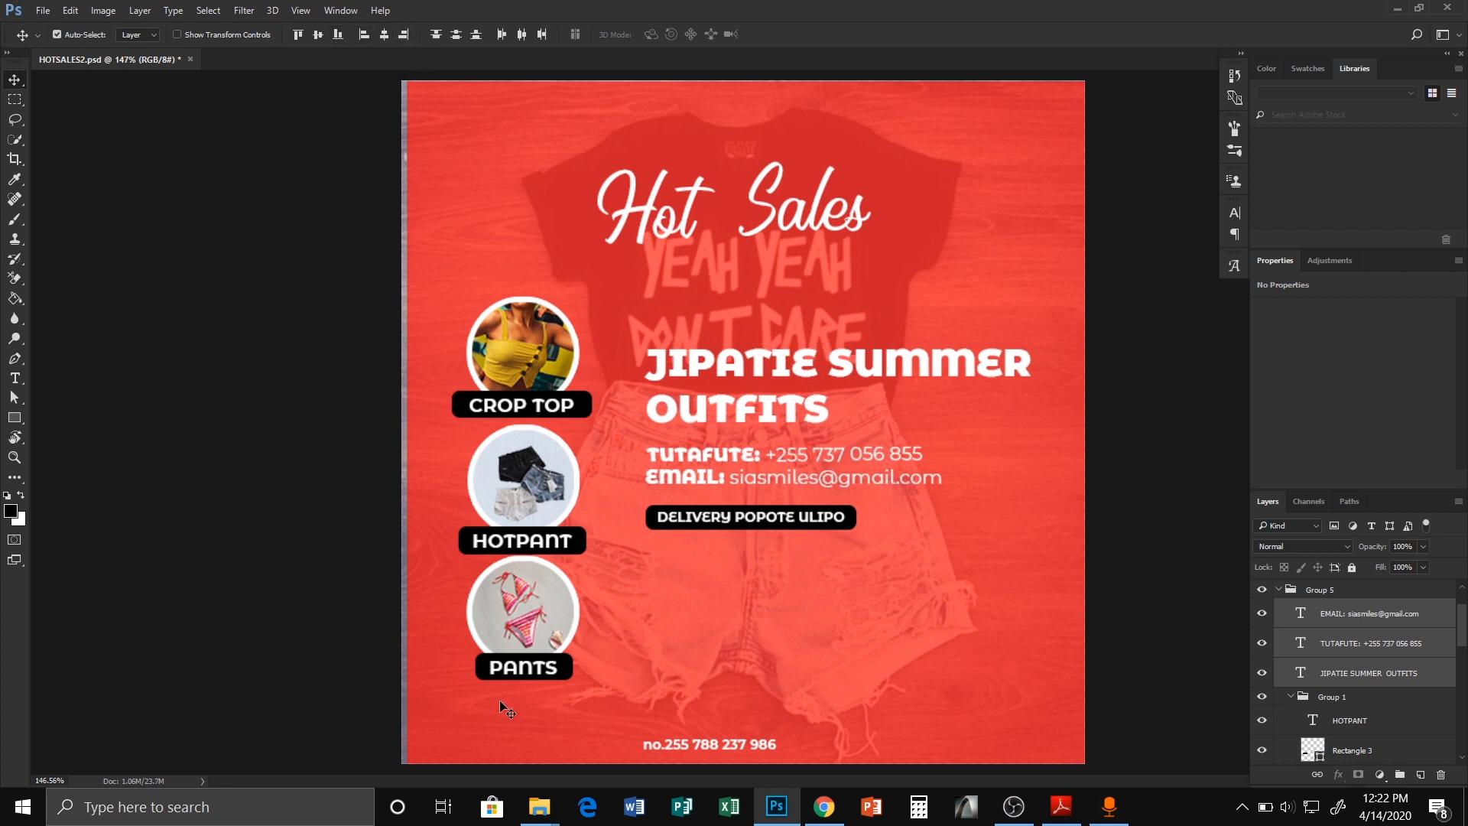
Move the phone number line from the poster's bottom up beneath the delivery label and capitalise its "No." prefix.
{"action": "left_click_drag", "start_coordinate": [704, 744], "coordinate": [708, 562]}
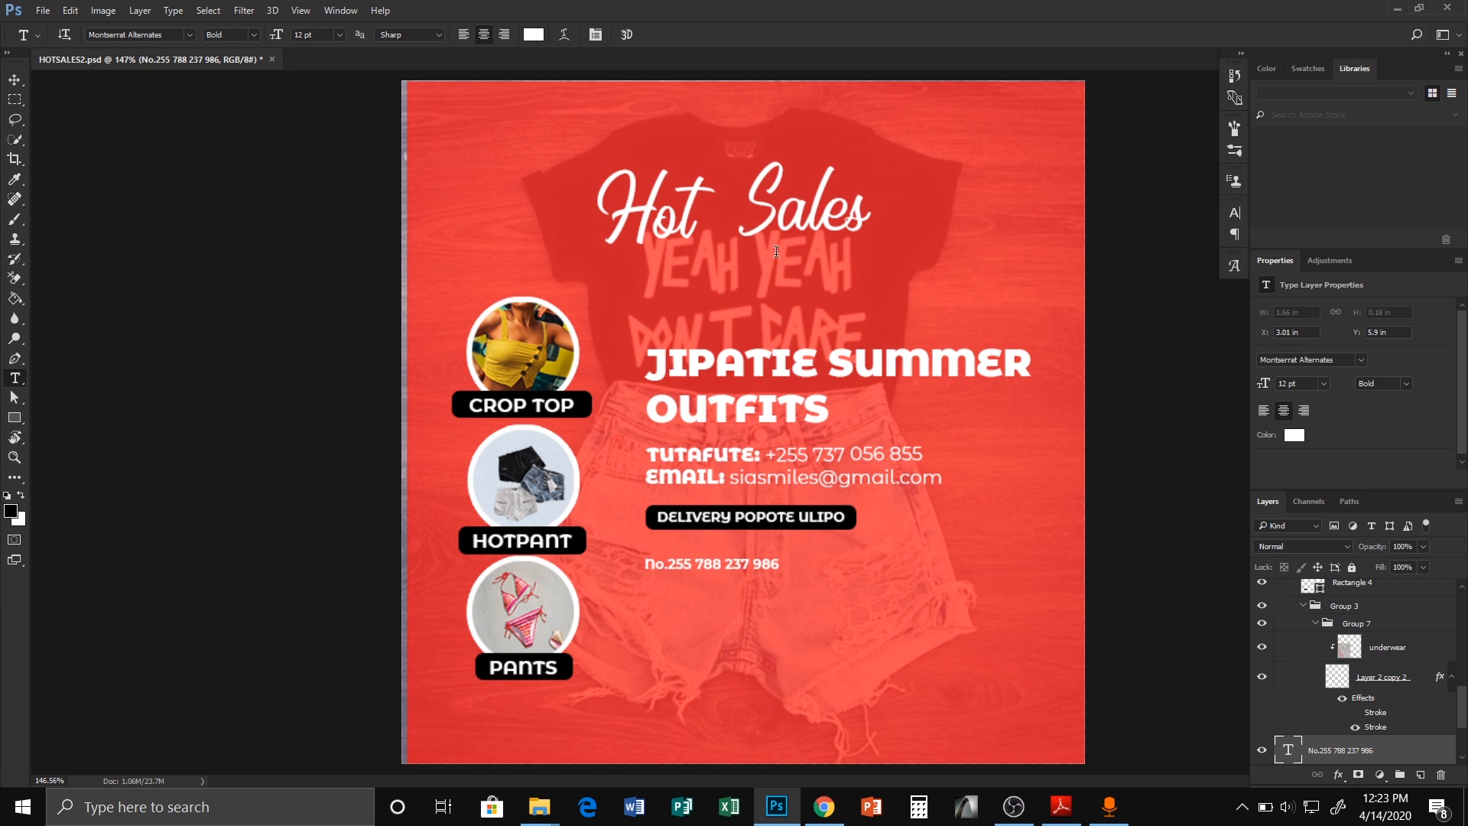
{"action": "key", "text": "v"}
{"action": "left_click", "coordinate": [856, 645]}
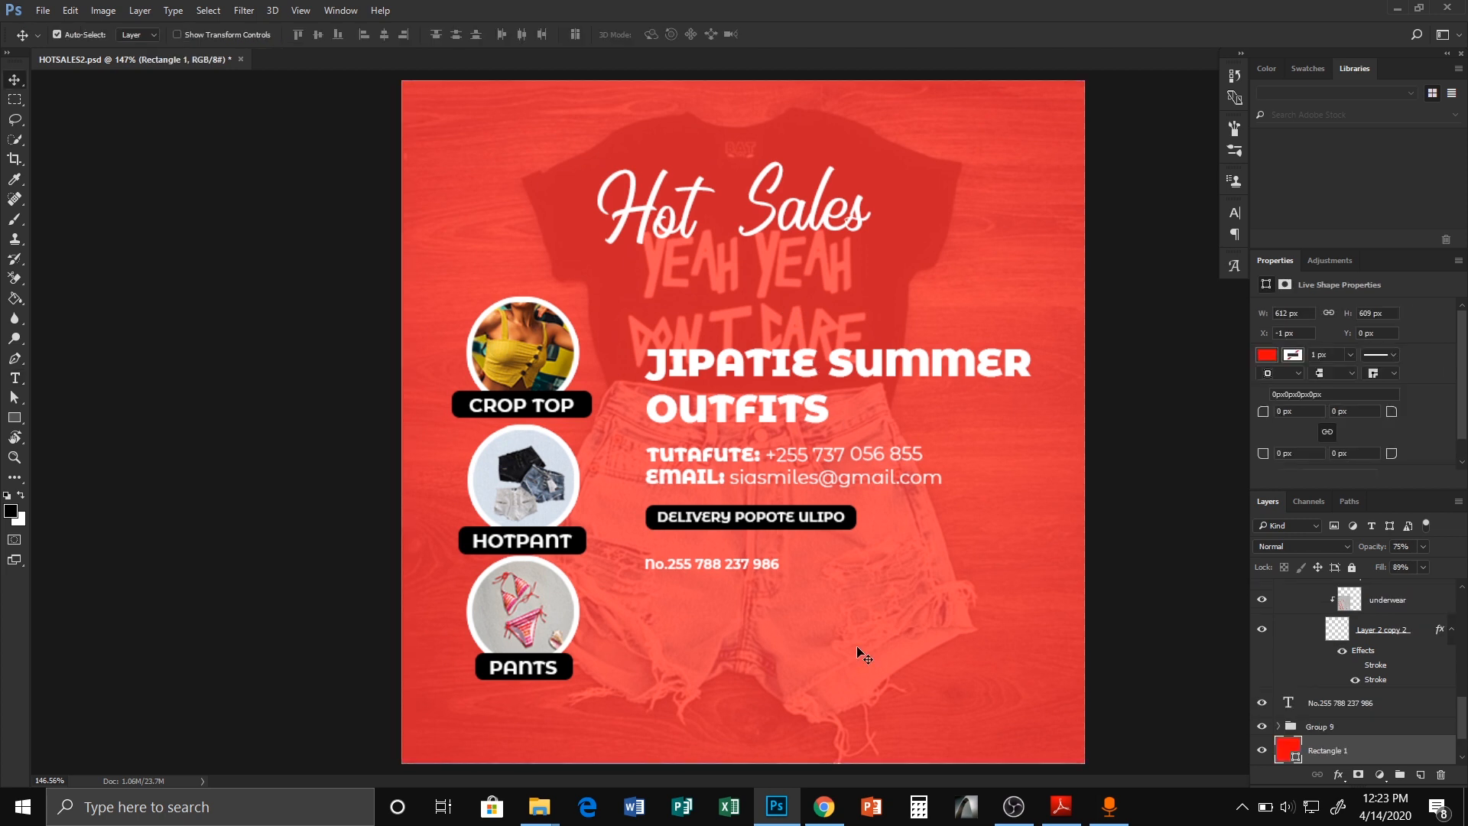
{"action": "left_click", "coordinate": [14, 419]}
{"action": "left_click_drag", "start_coordinate": [793, 206], "coordinate": [882, 269]}
{"action": "key", "text": "ctrl+z"}
Draw a circle about 138 px in diameter behind the word Sales.
{"action": "right_click", "coordinate": [15, 418]}
{"action": "left_click", "coordinate": [72, 447]}
{"action": "left_click_drag", "start_coordinate": [797, 210], "coordinate": [948, 287]}
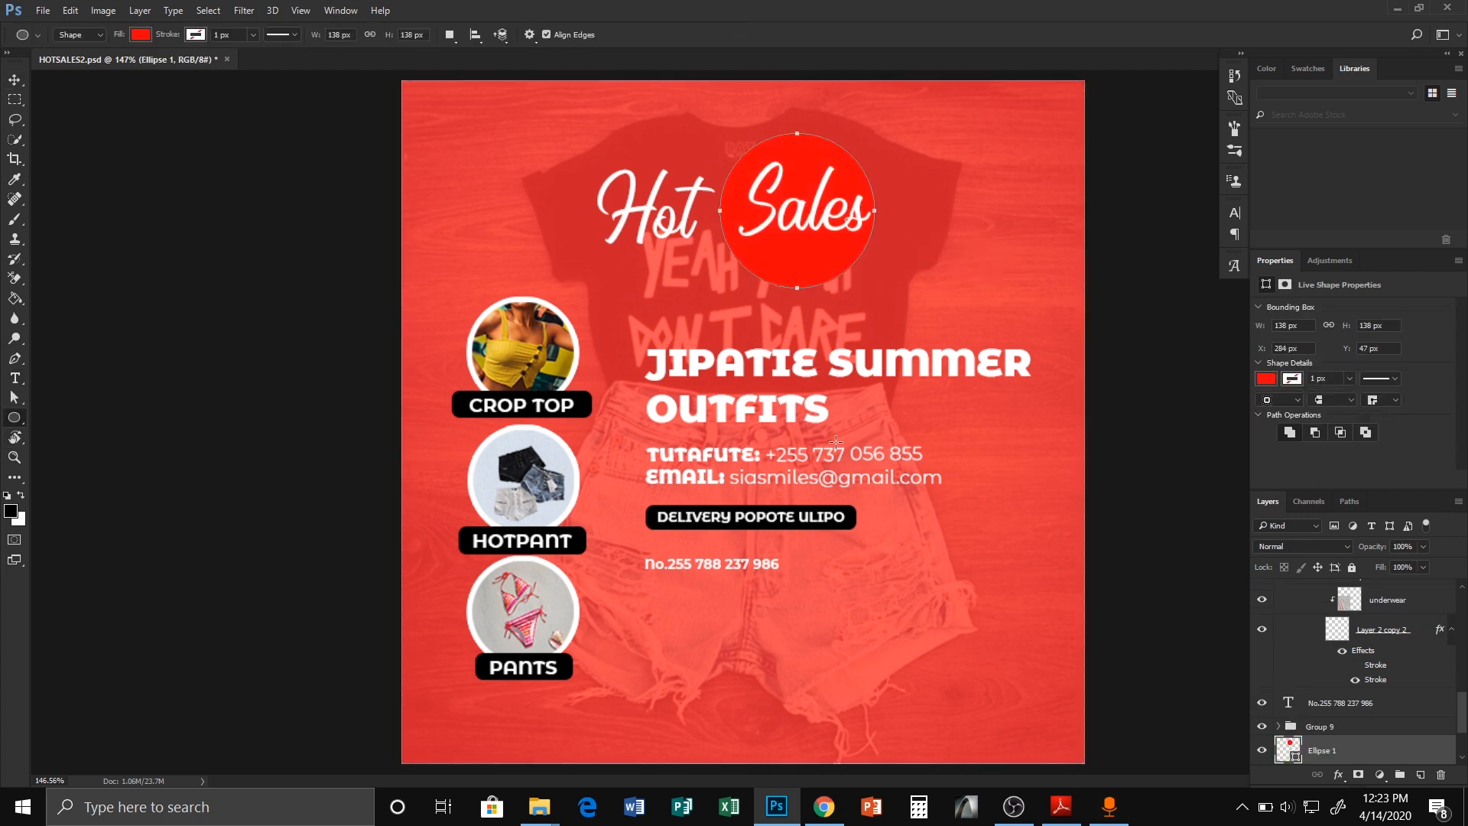
Centre the word Sales on the new circle.
{"action": "scroll", "coordinate": [1370, 756], "scroll_direction": "up", "scroll_amount": 6}
{"action": "left_click", "coordinate": [1317, 623], "text": "ctrl"}
{"action": "key", "text": "v"}
{"action": "left_click", "coordinate": [317, 34]}
Change the colour of the Sales text to red.
{"action": "left_click", "coordinate": [791, 267]}
{"action": "left_click", "coordinate": [1267, 378]}
{"action": "left_click", "coordinate": [15, 377]}
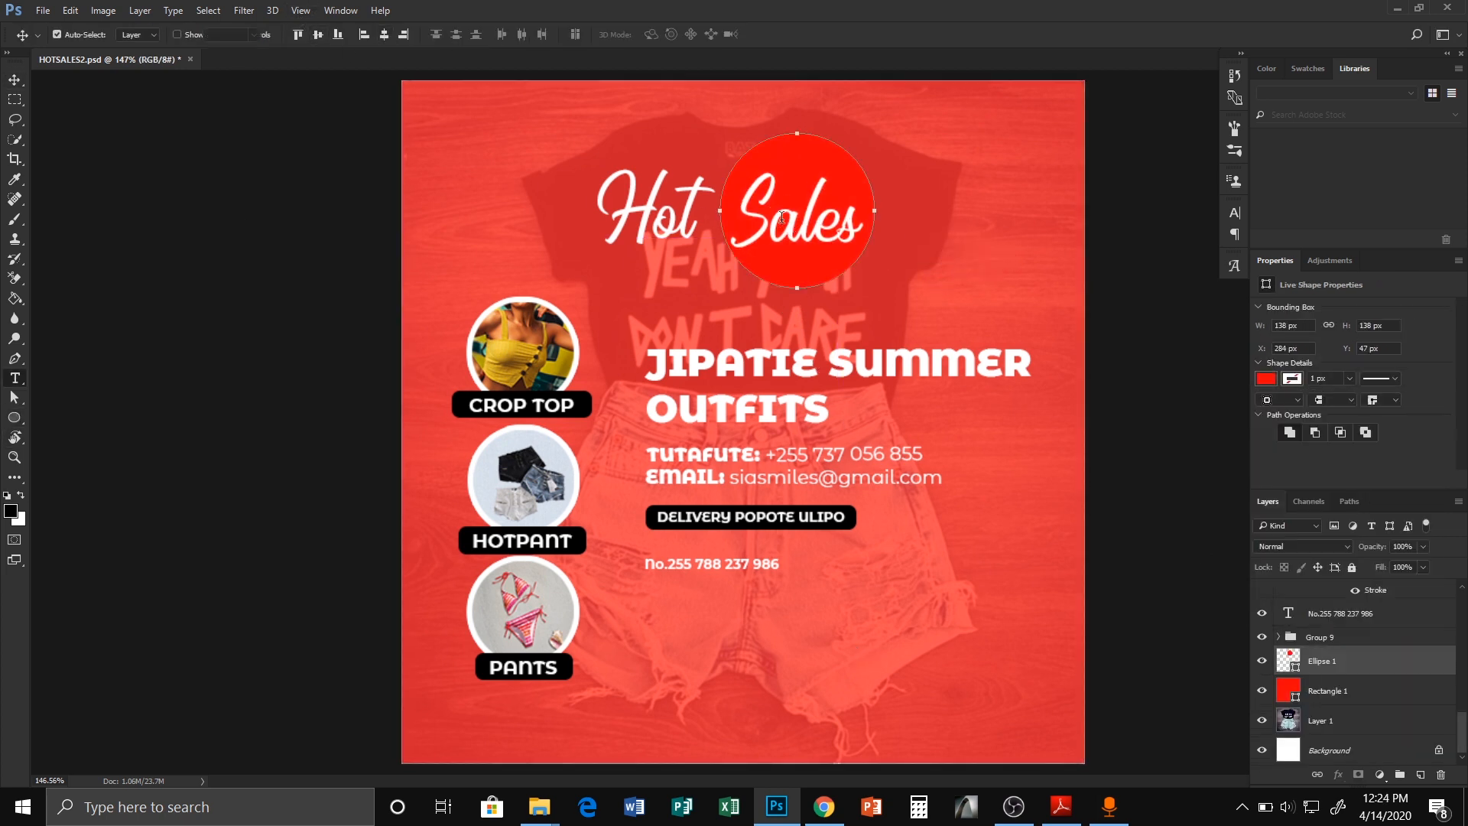
{"action": "double_click", "coordinate": [800, 214]}
{"action": "left_click", "coordinate": [533, 34]}
Fill the circle behind Sales with white.
{"action": "left_click", "coordinate": [15, 80]}
{"action": "left_click", "coordinate": [791, 268]}
{"action": "left_click", "coordinate": [1266, 379]}
{"action": "left_click", "coordinate": [1335, 451]}
{"action": "left_click", "coordinate": [958, 512]}
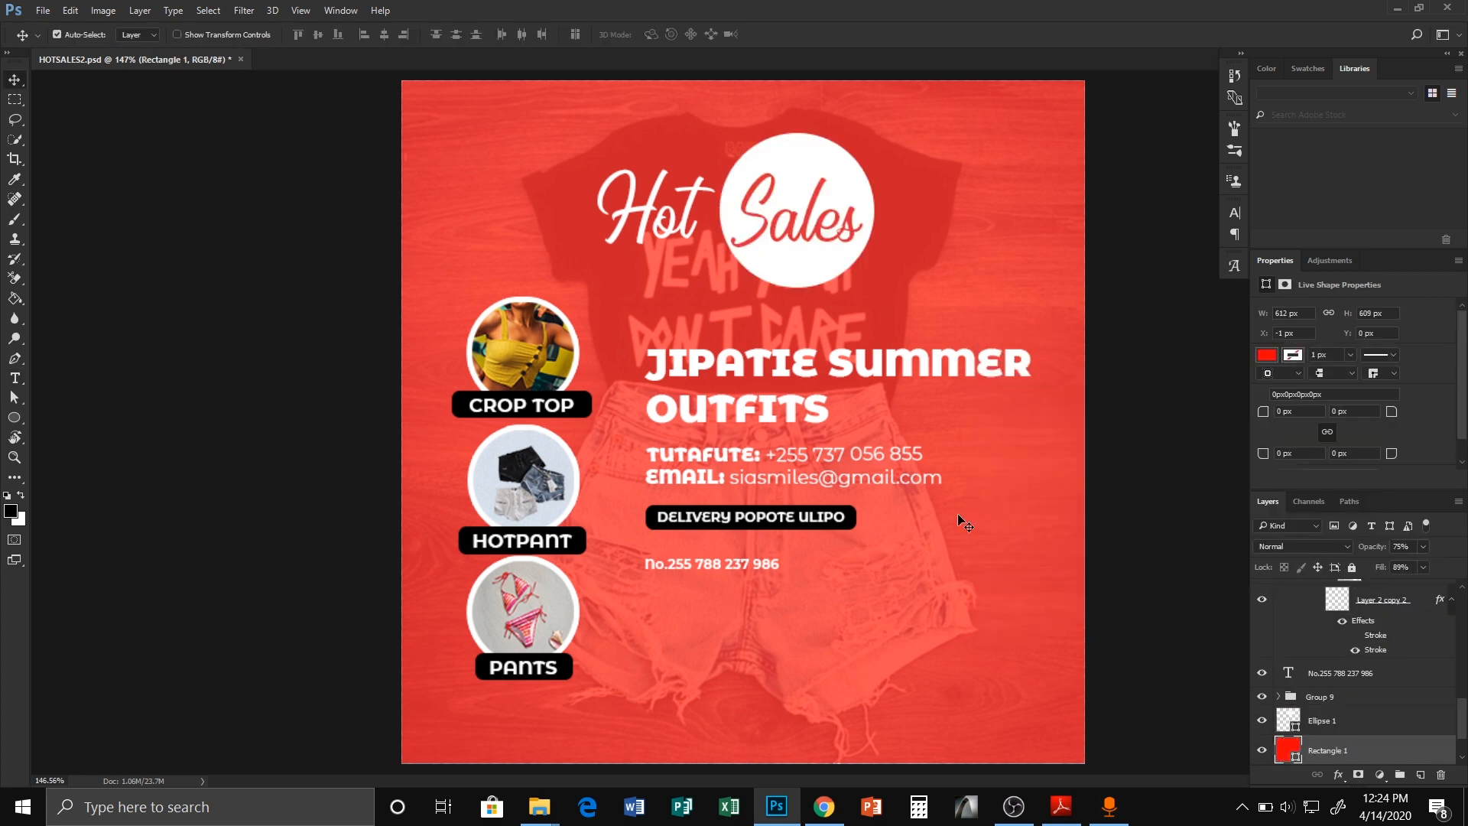
Duplicate the white circle and scale the copy down about its centre to about 115 × 115 px.
{"action": "left_click", "coordinate": [795, 272]}
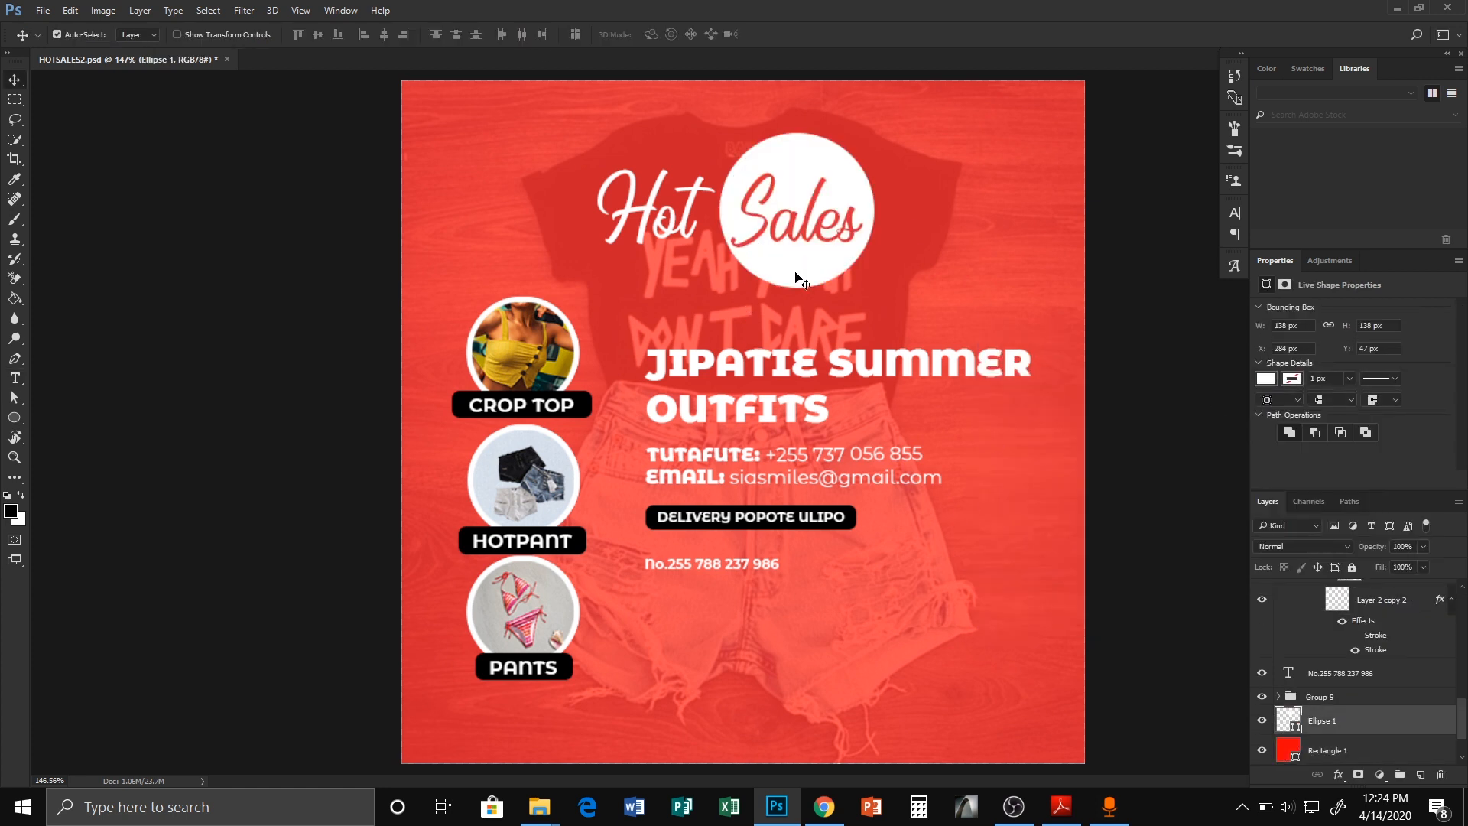
{"action": "key", "text": "ctrl+j"}
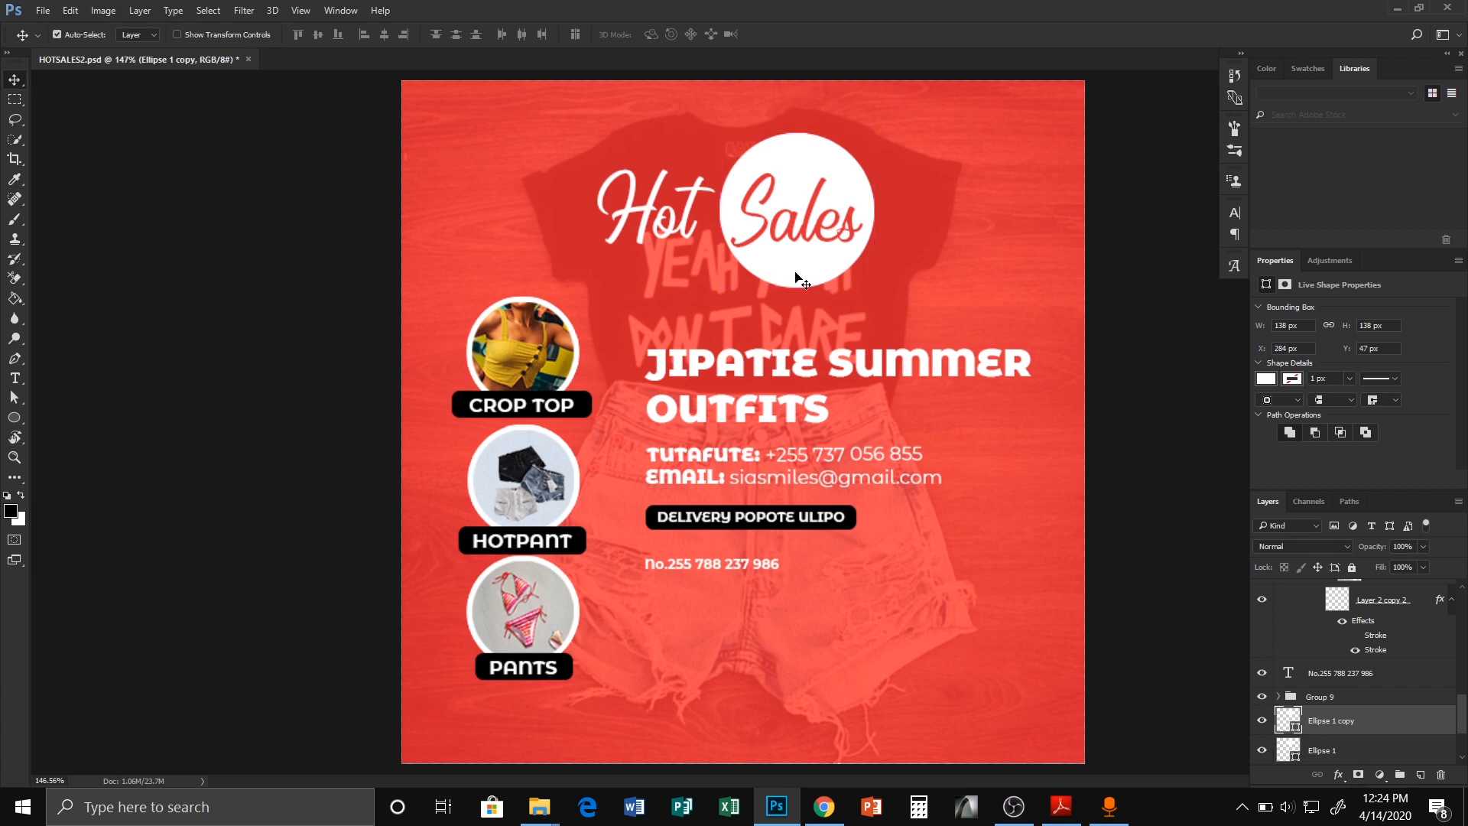
{"action": "key", "text": "ctrl"}
{"action": "key", "text": "ctrl+t"}
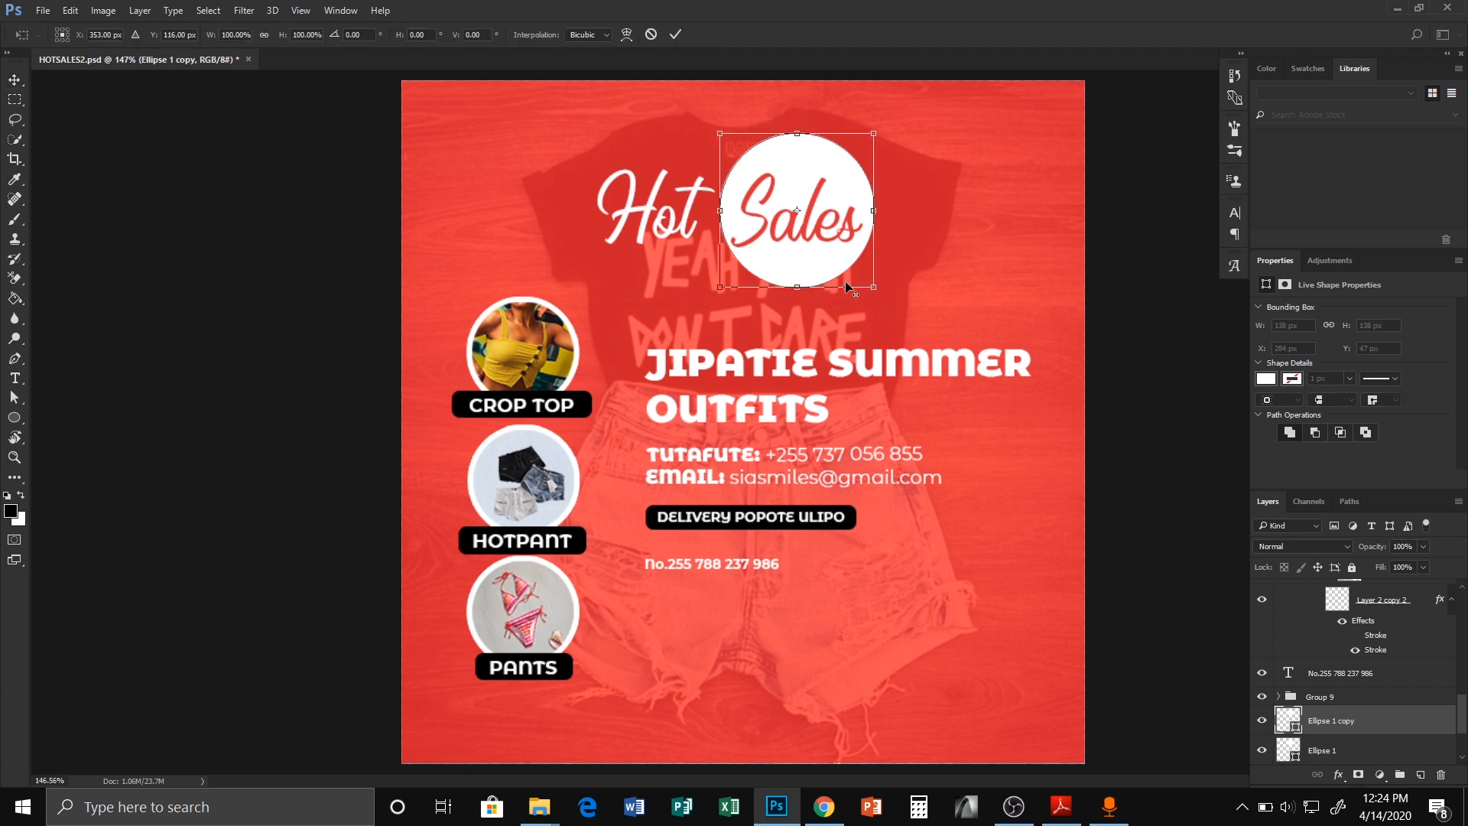
{"action": "left_click_drag", "start_coordinate": [873, 287], "coordinate": [863, 280]}
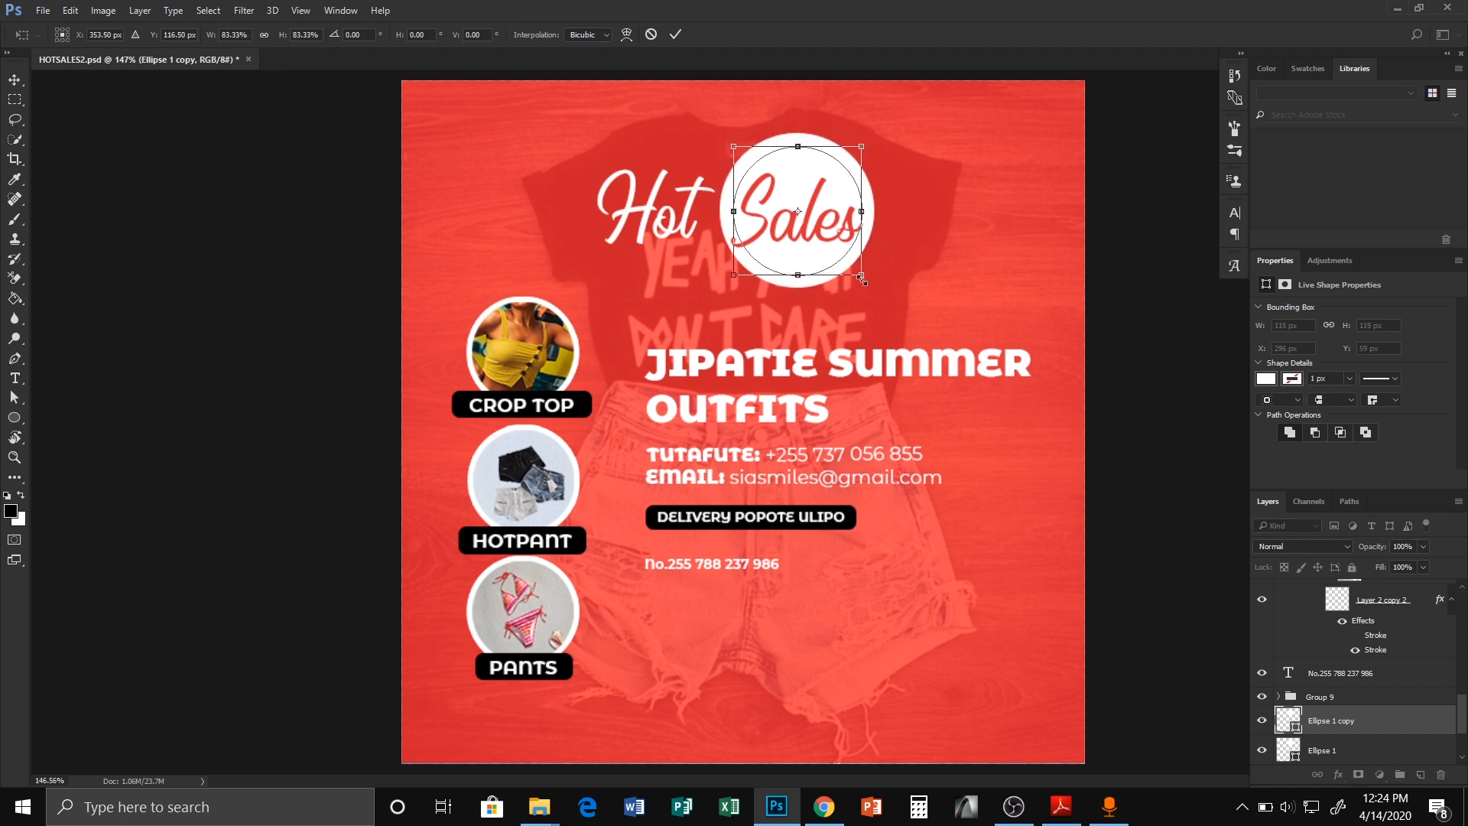
{"action": "key", "text": "Return"}
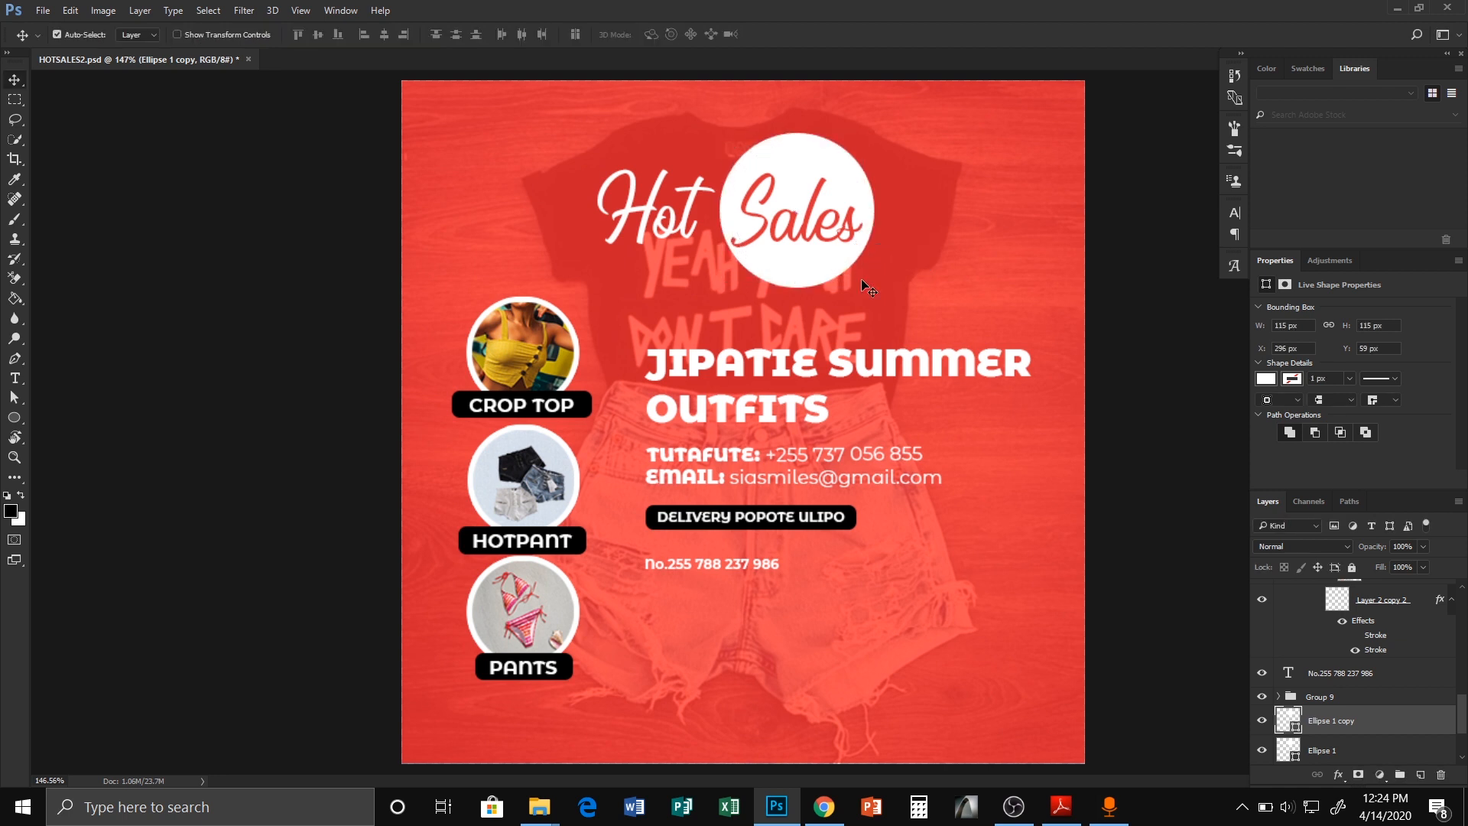
Remove the fill from the smaller circle and give it a solid black 3 px stroke.
{"action": "left_click", "coordinate": [1273, 381]}
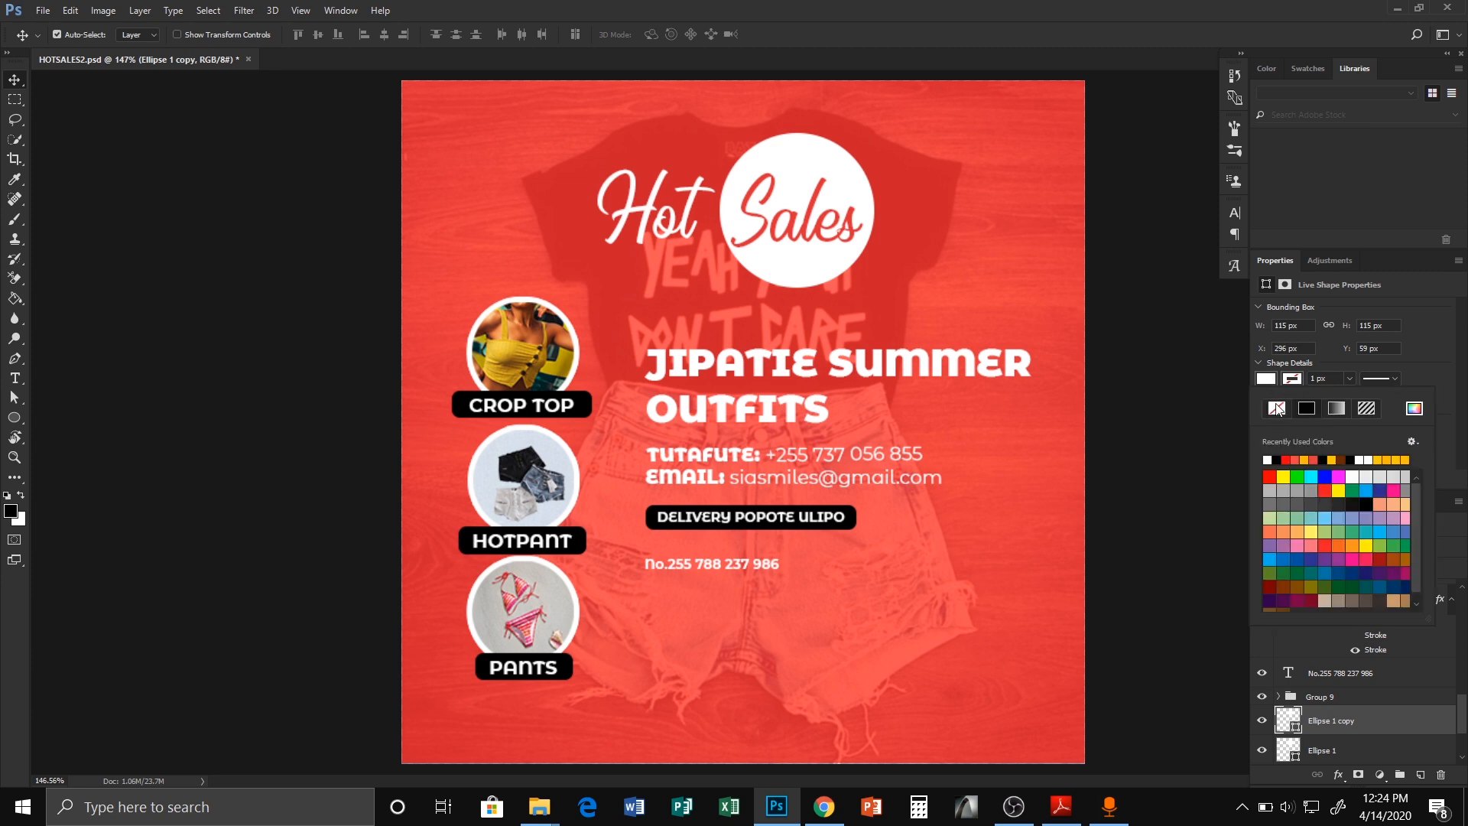
{"action": "left_click", "coordinate": [1277, 408]}
{"action": "left_click", "coordinate": [1289, 382]}
{"action": "left_click", "coordinate": [1314, 410]}
{"action": "left_click", "coordinate": [1322, 376]}
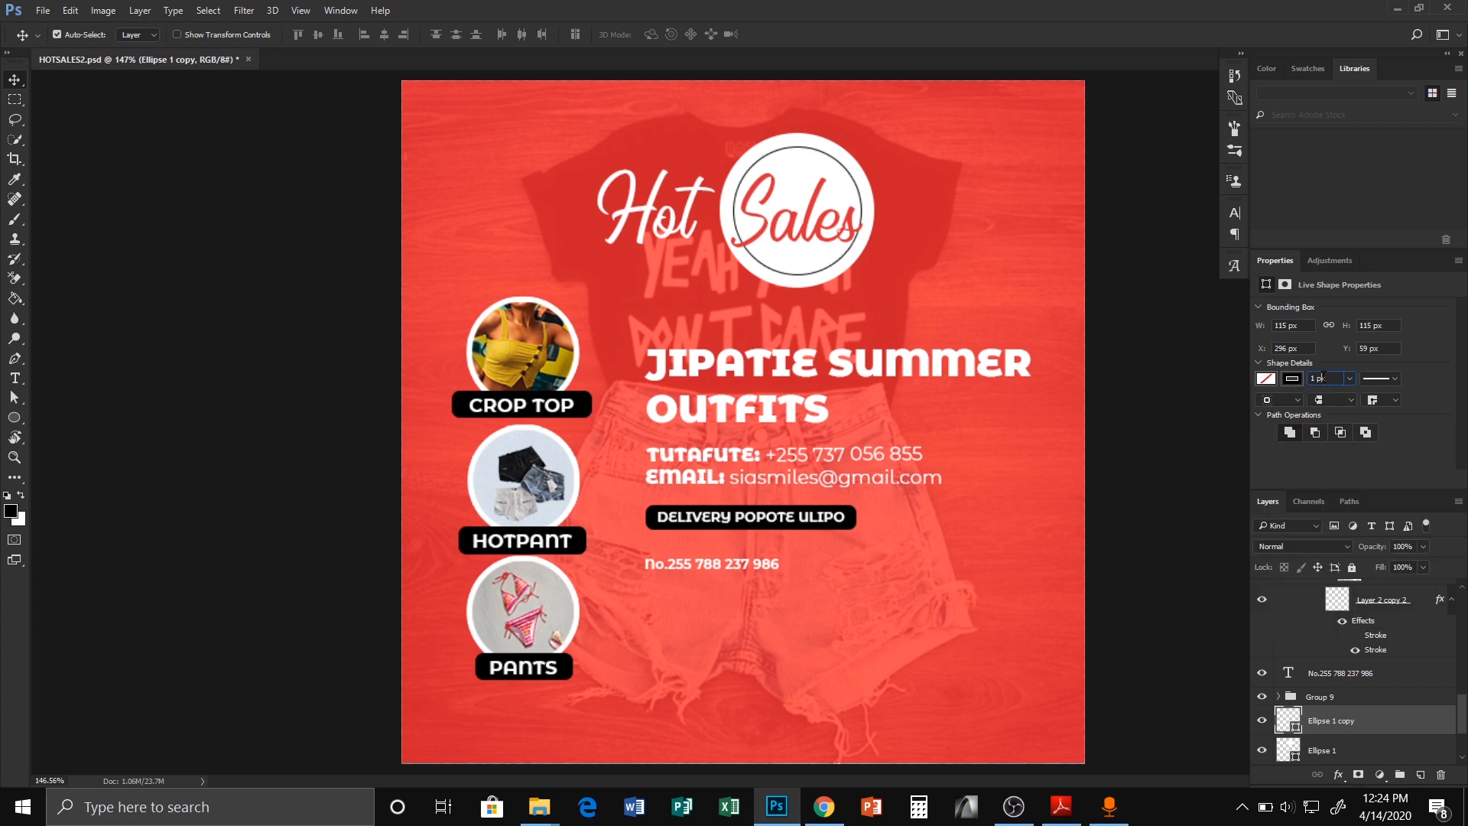
{"action": "key", "text": "Up"}
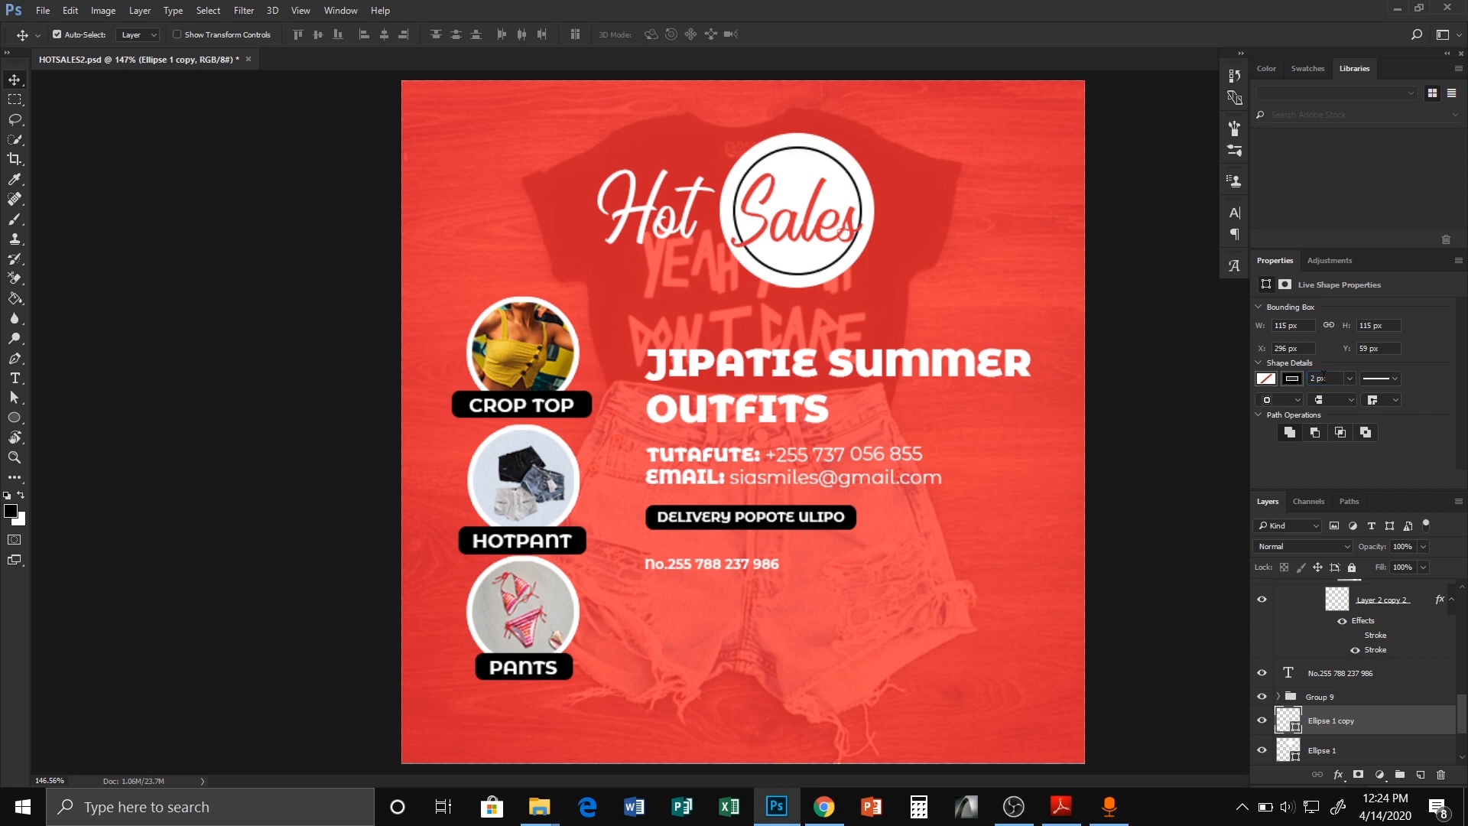
{"action": "double_click", "coordinate": [1323, 377]}
{"action": "key", "text": "Return"}
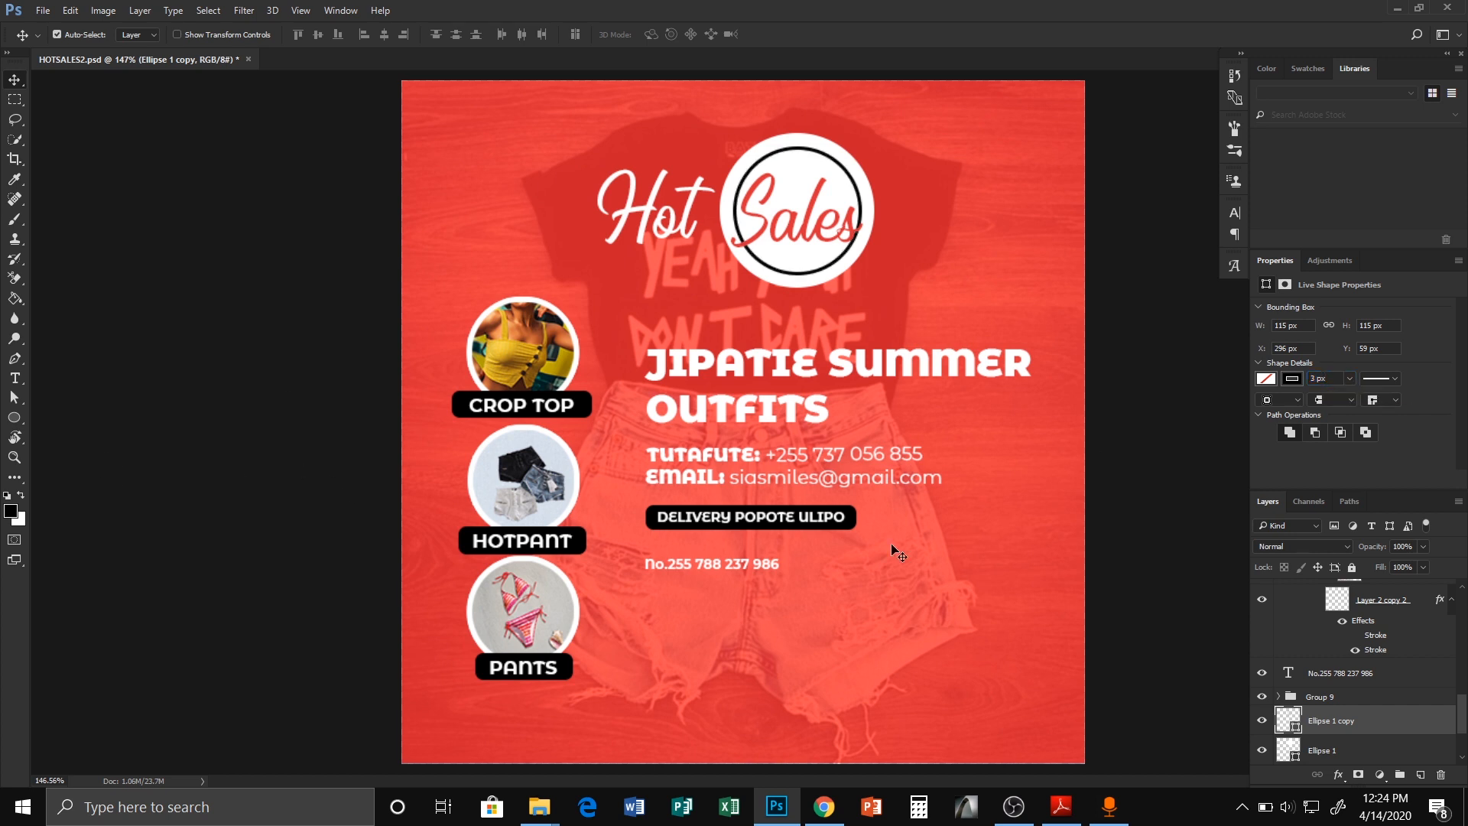
Add a layer mask to the black ring and paint out its left and right sides where it crosses Sales.
{"action": "left_click", "coordinate": [1359, 775]}
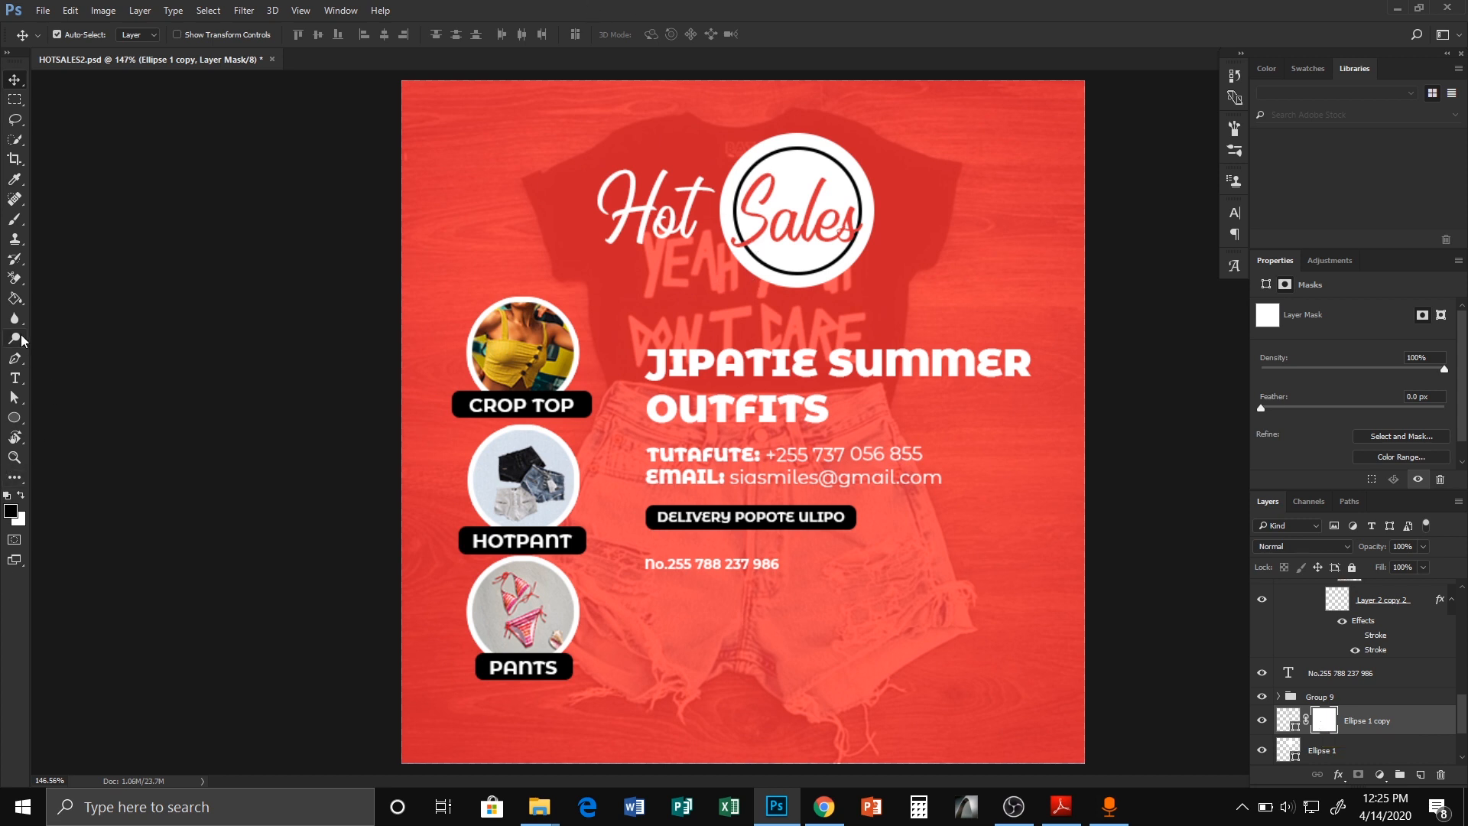
{"action": "left_click", "coordinate": [16, 220]}
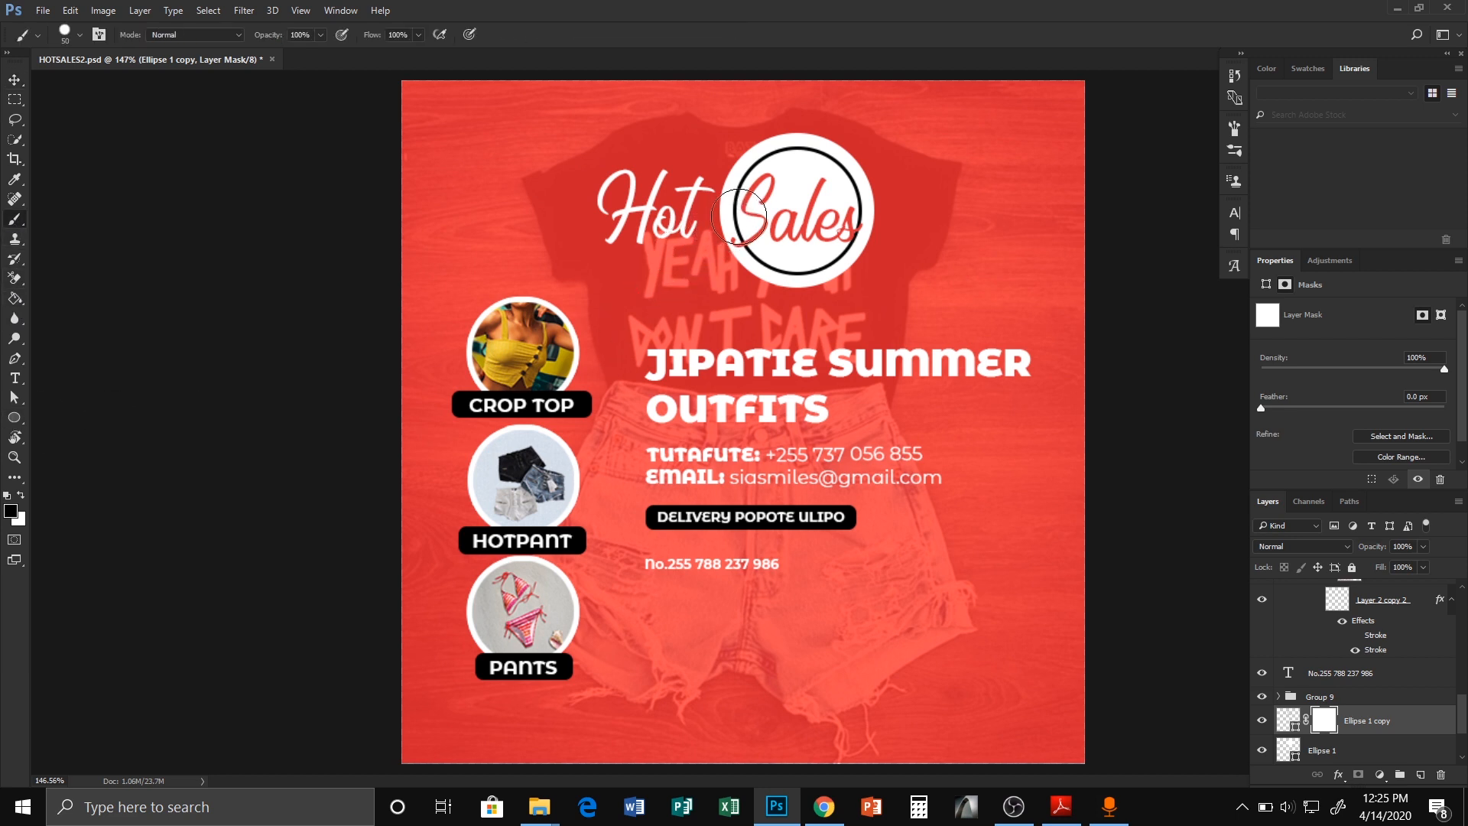
{"action": "left_click_drag", "start_coordinate": [738, 215], "coordinate": [697, 221]}
{"action": "left_click_drag", "start_coordinate": [846, 211], "coordinate": [901, 213]}
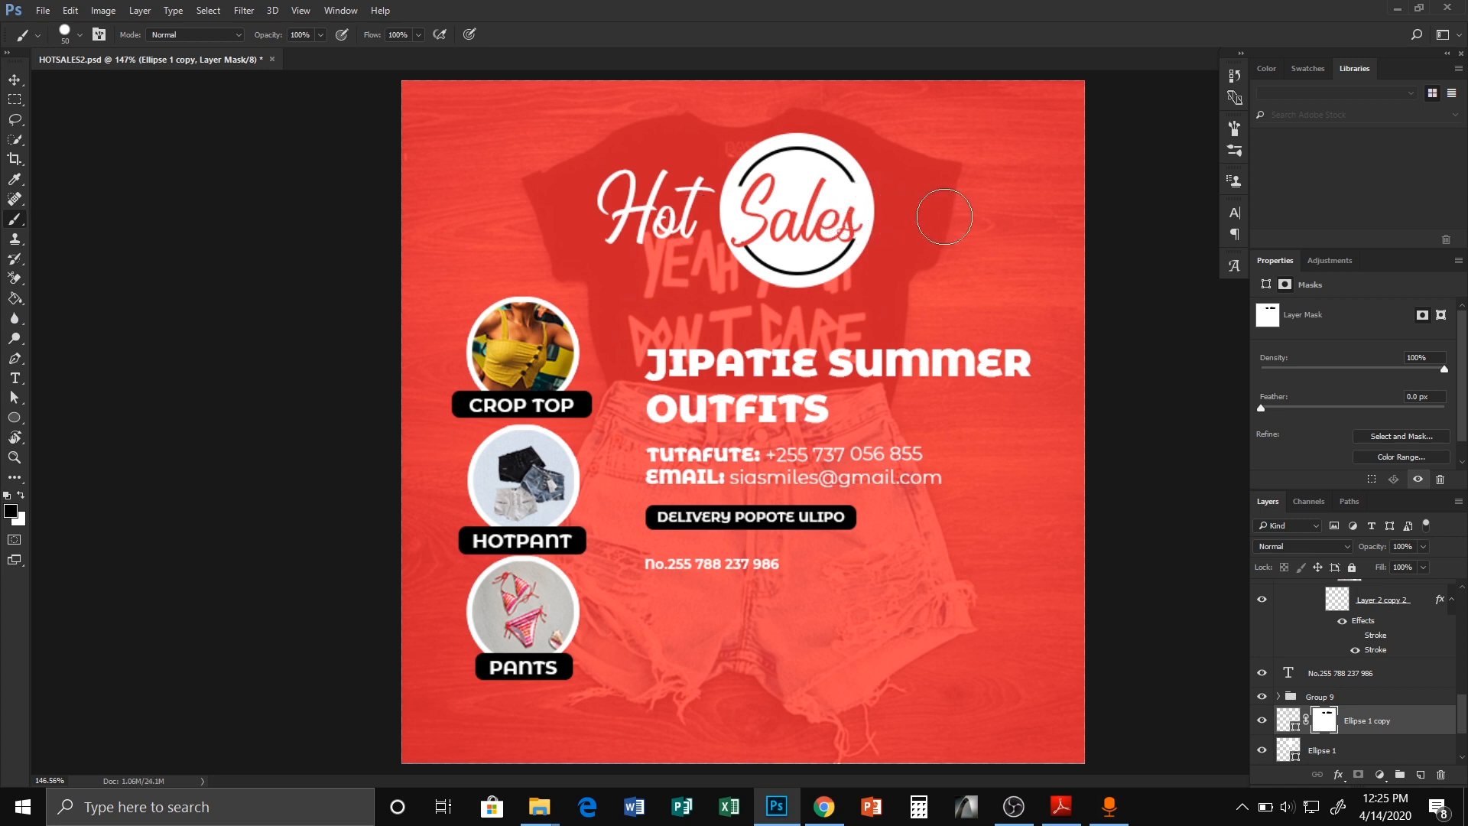